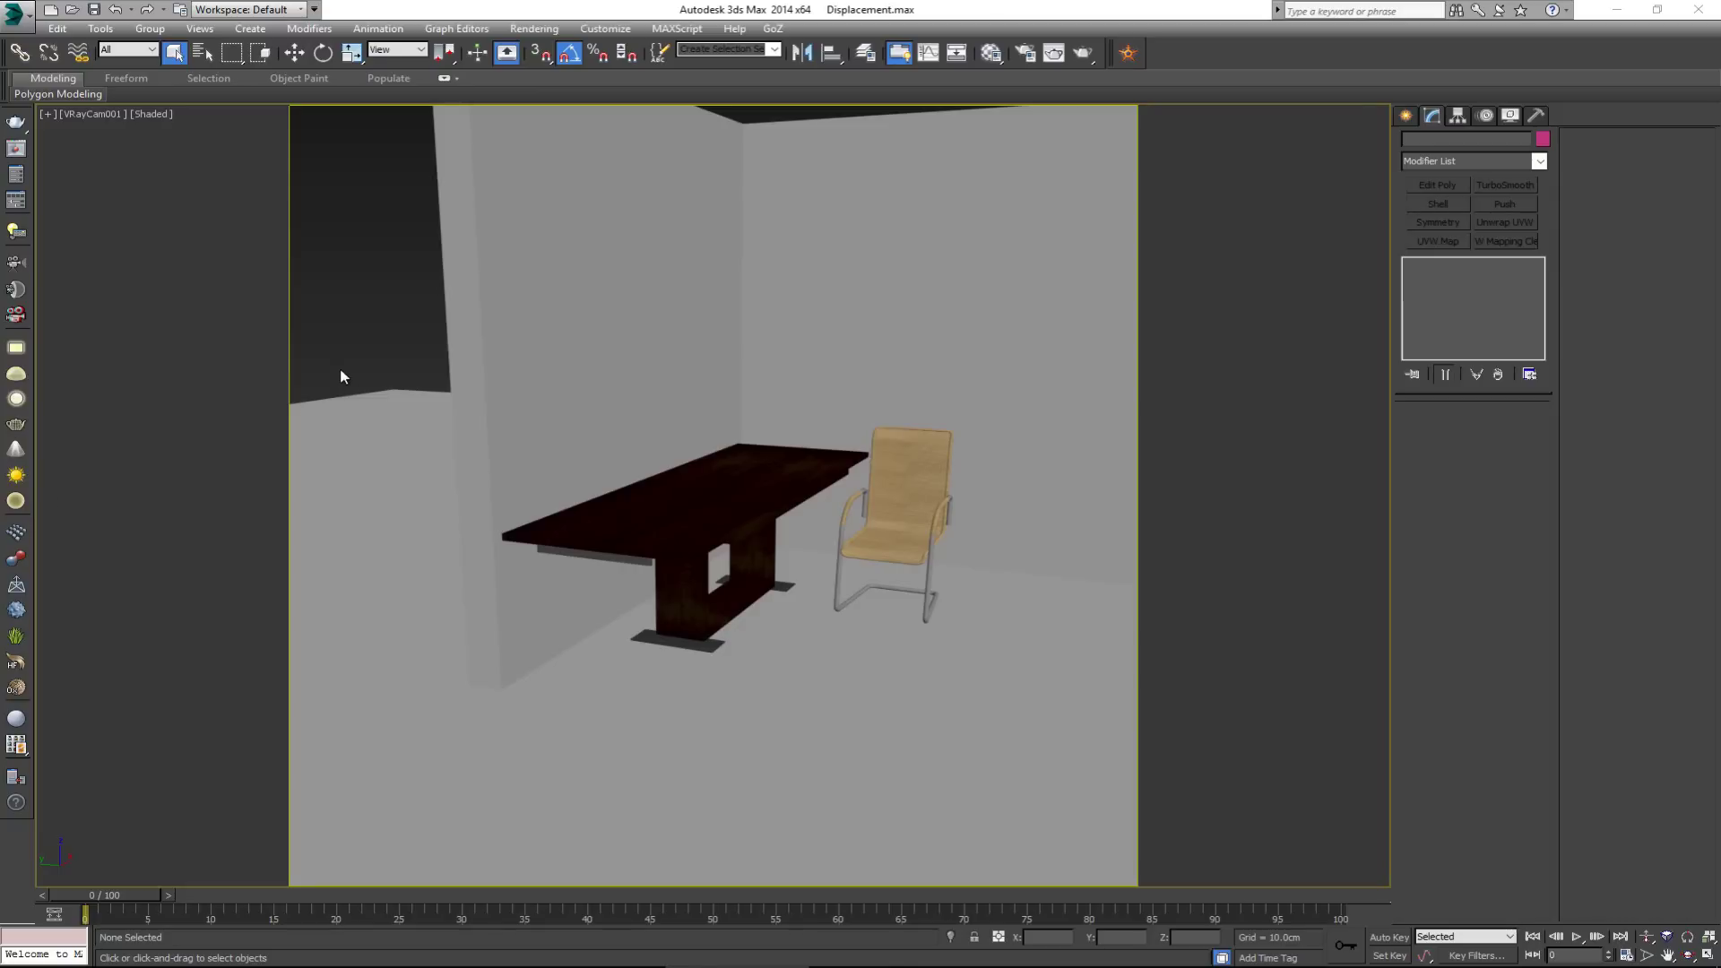
- Switch to the perspective view without safe frames and inspect the table, chair and wall objects
key(shift+f)
key(p)
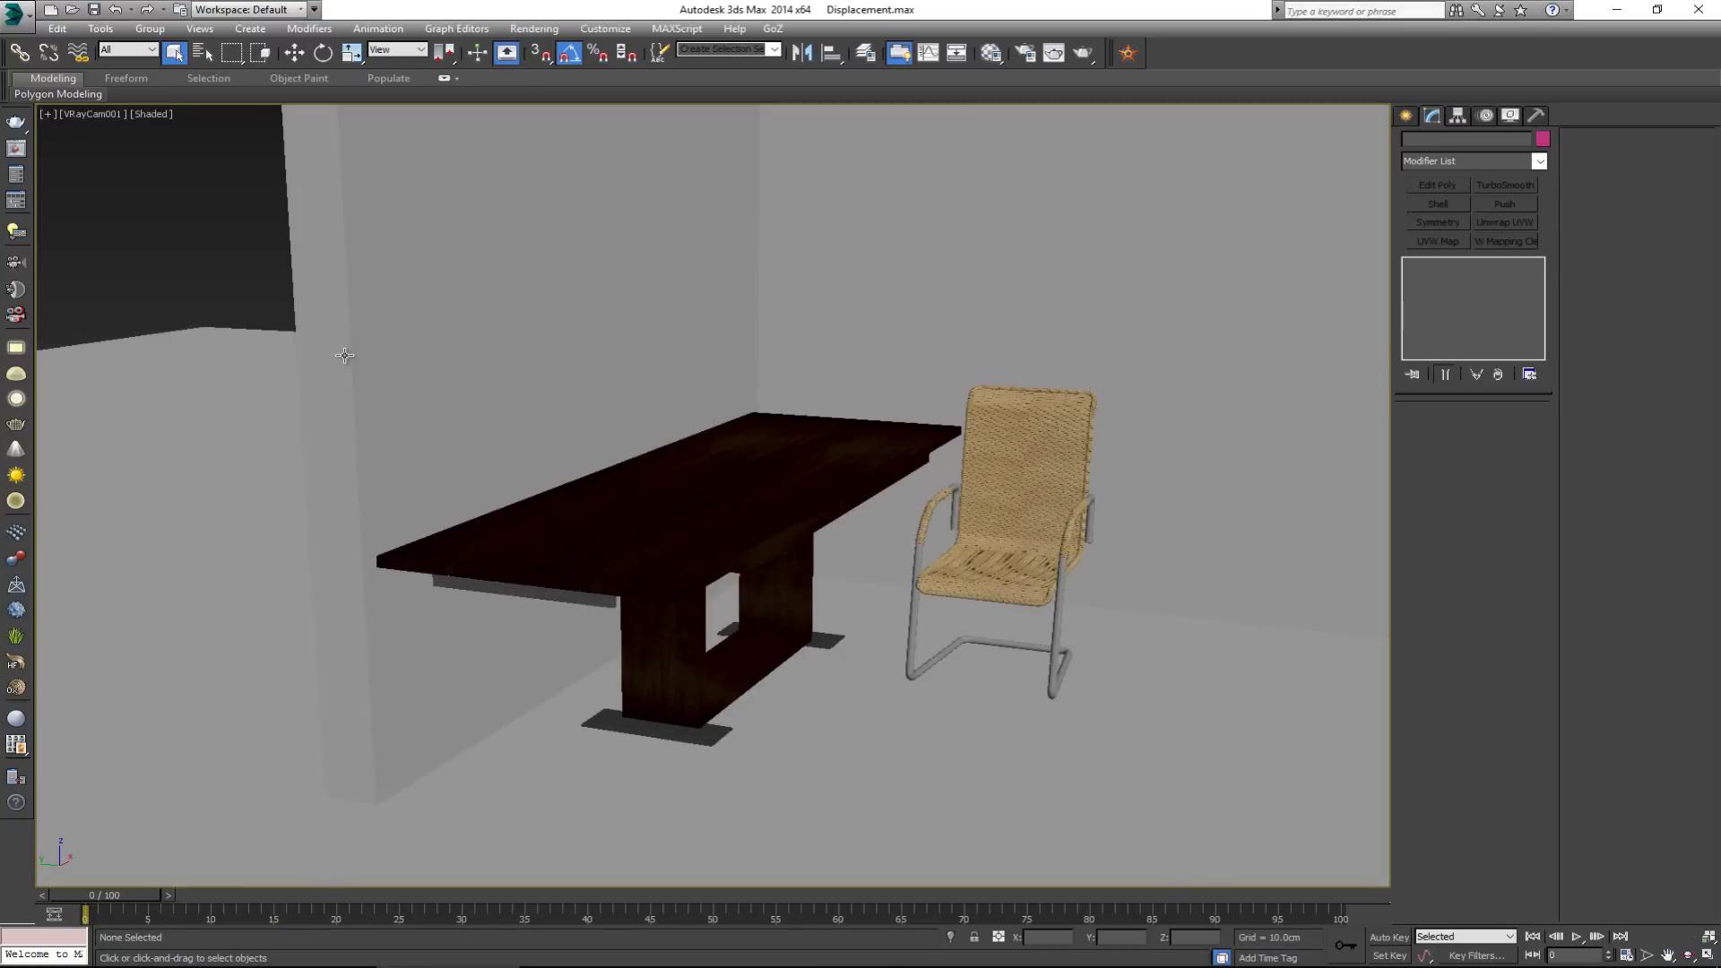
scroll(335, 405, up, 3)
scroll(449, 466, down, 5)
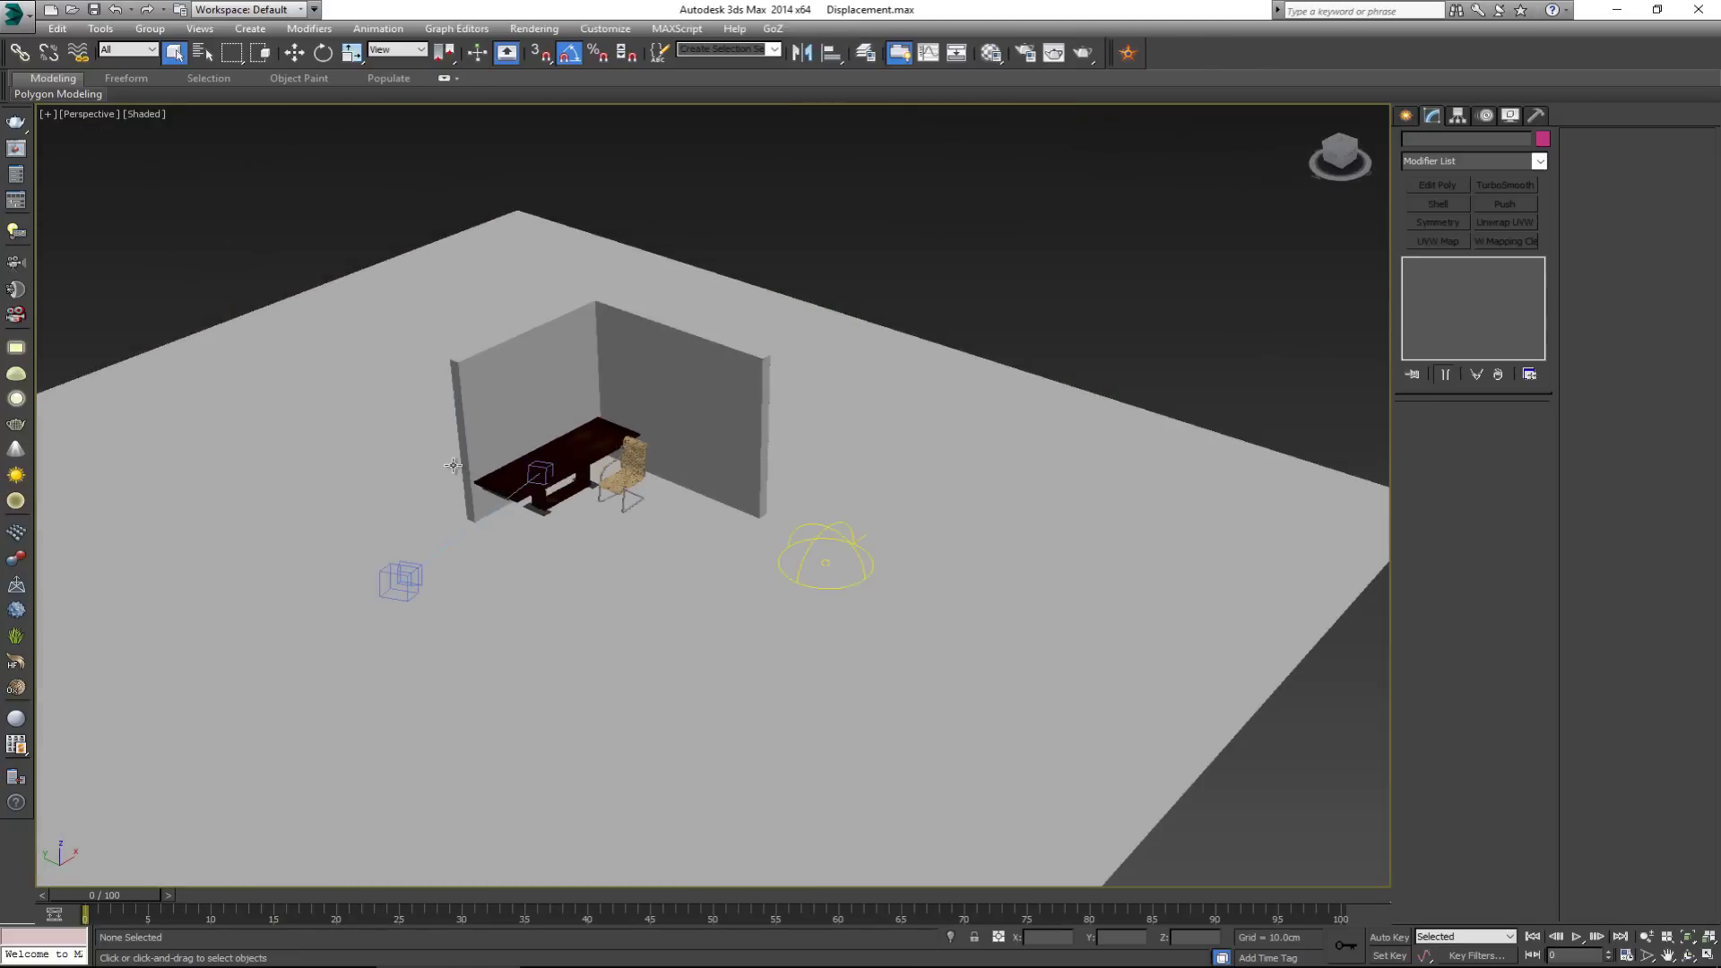
middle_drag(501, 466, 583, 452)
click(834, 457)
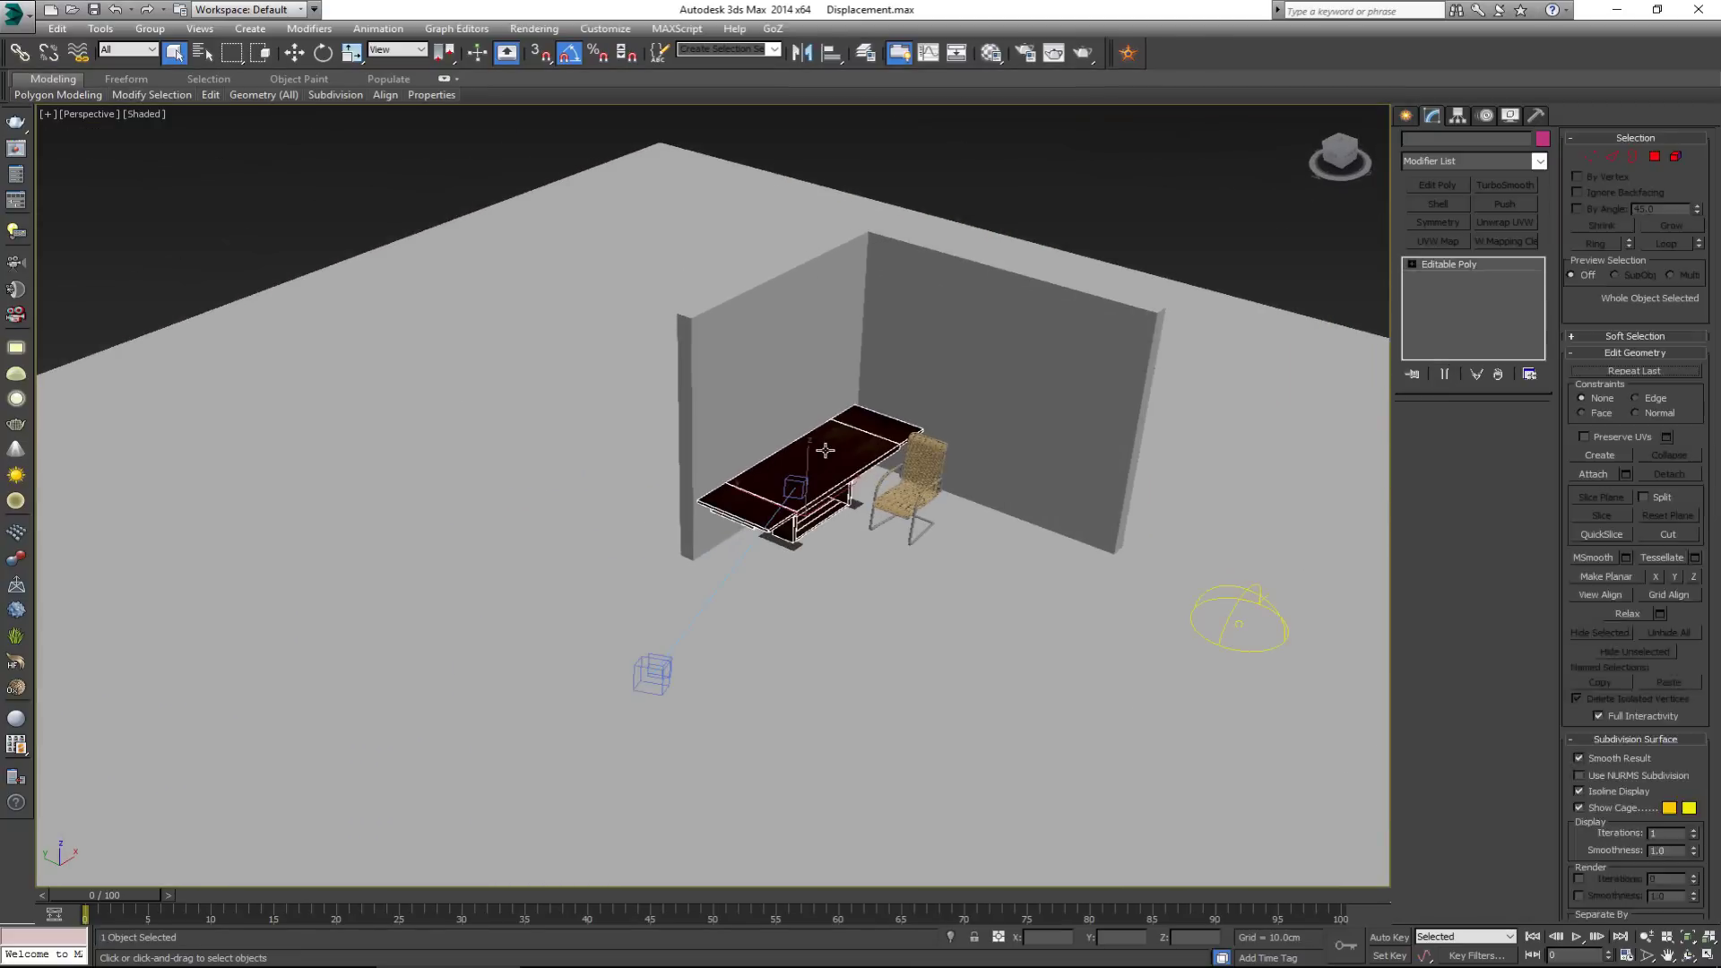
click(941, 488)
click(1046, 419)
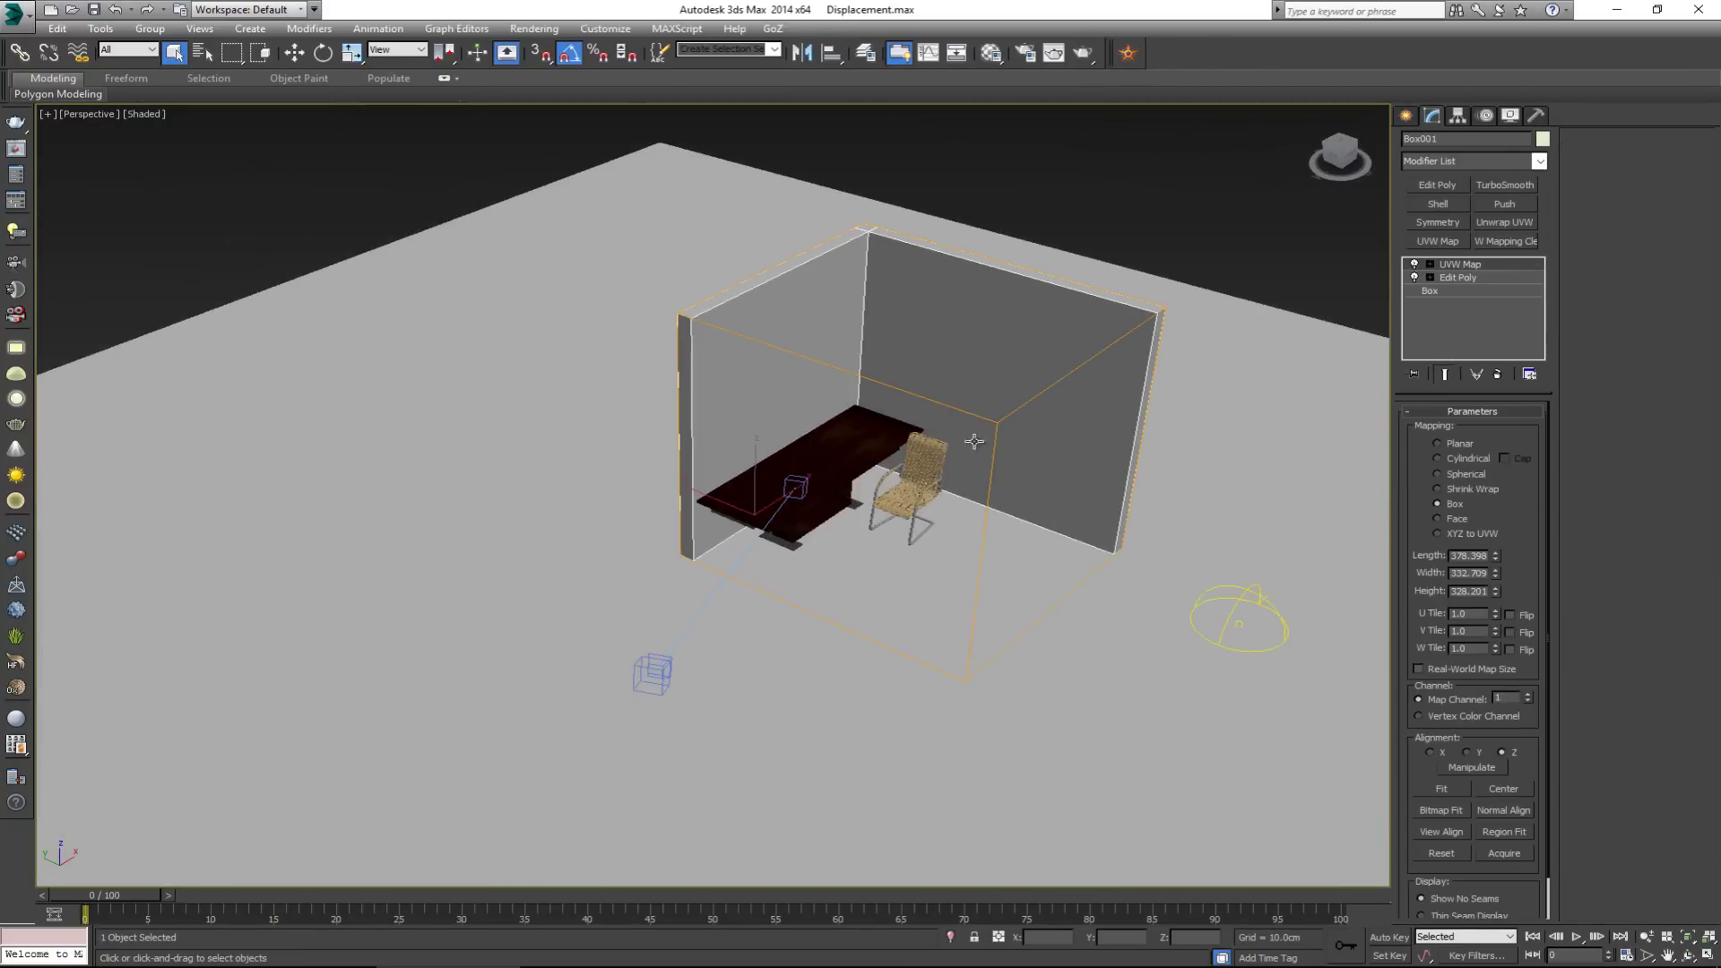
- Inspect the walls and floor plane from other angles and return to the VRayCam001 view with safe frames
alt+middle_drag(941, 430, 589, 384)
scroll(1075, 457, down, 5)
click(990, 389)
alt+middle_drag(957, 401, 976, 385)
scroll(977, 385, up, 5)
scroll(1044, 394, down, 8)
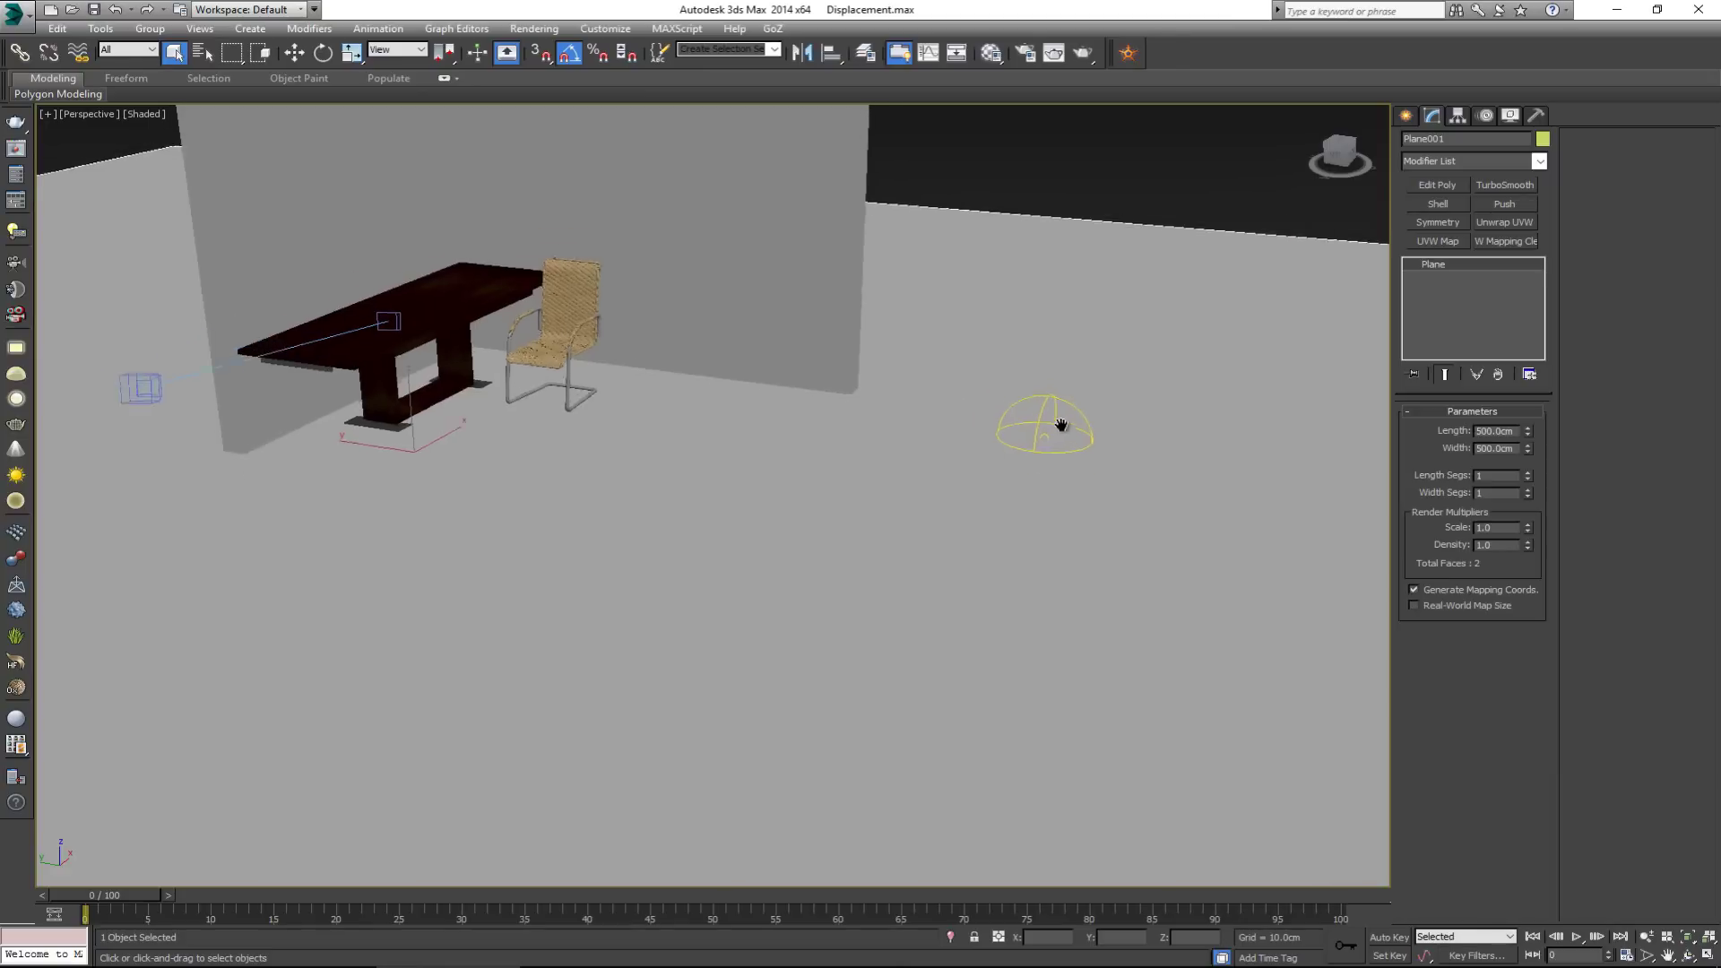
click(1072, 269)
middle_drag(776, 362, 824, 402)
scroll(771, 421, up, 2)
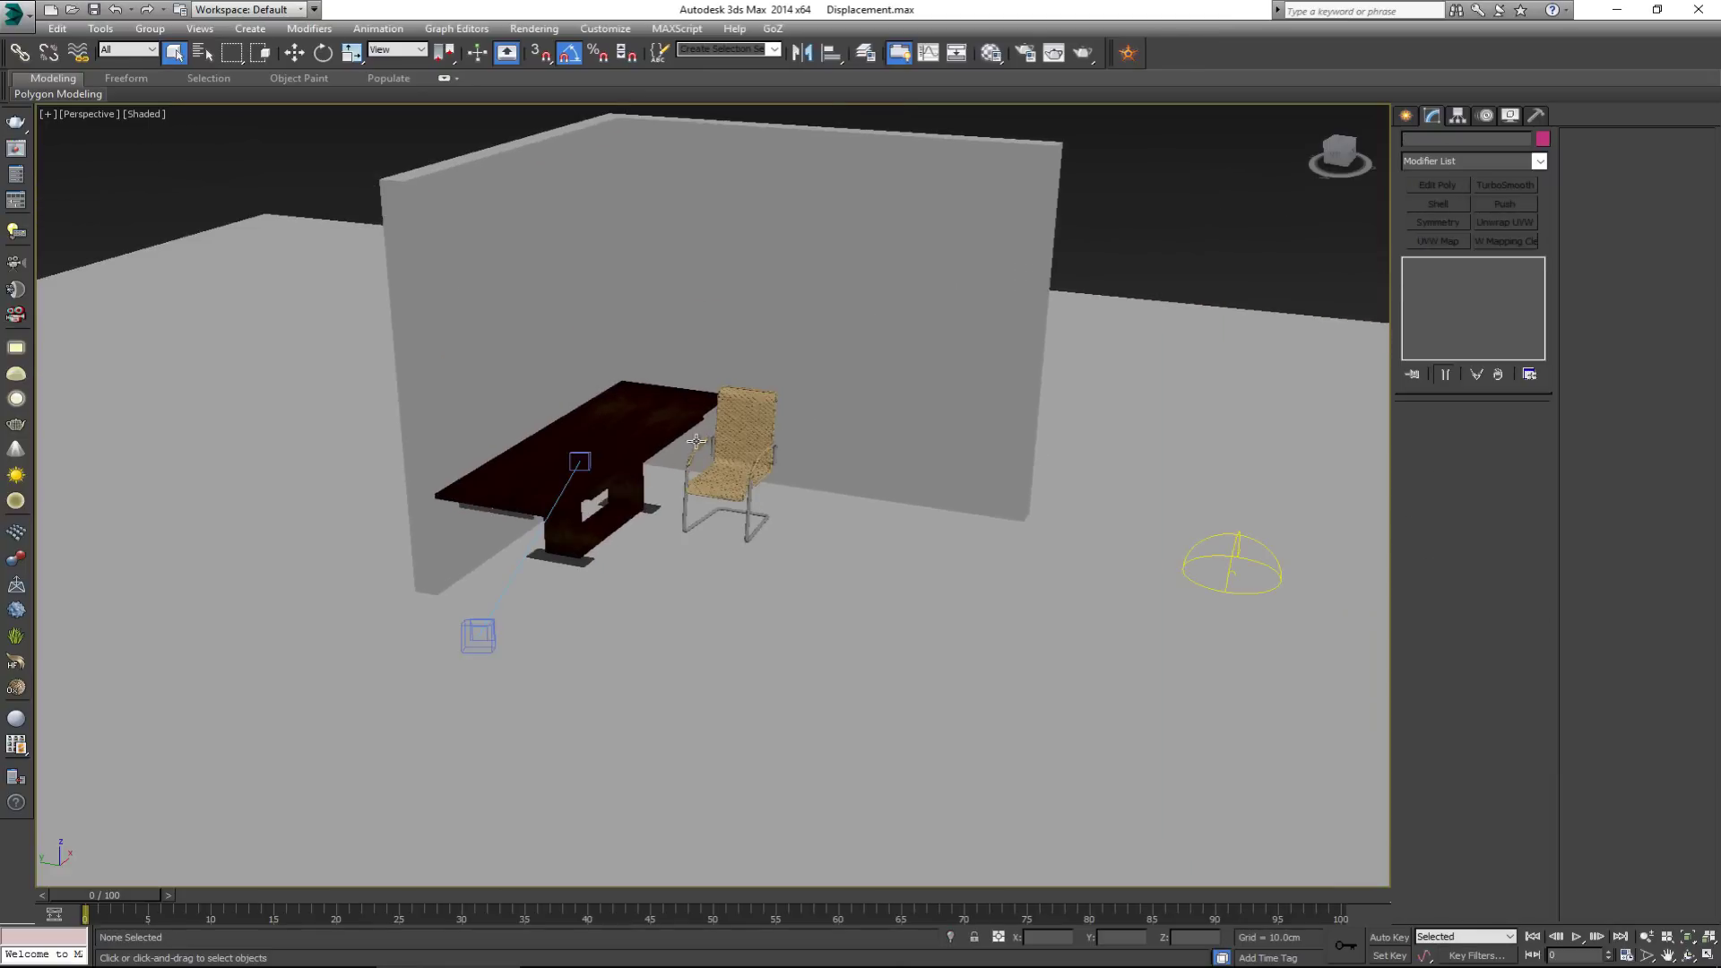
key(c)
key(shift+f)
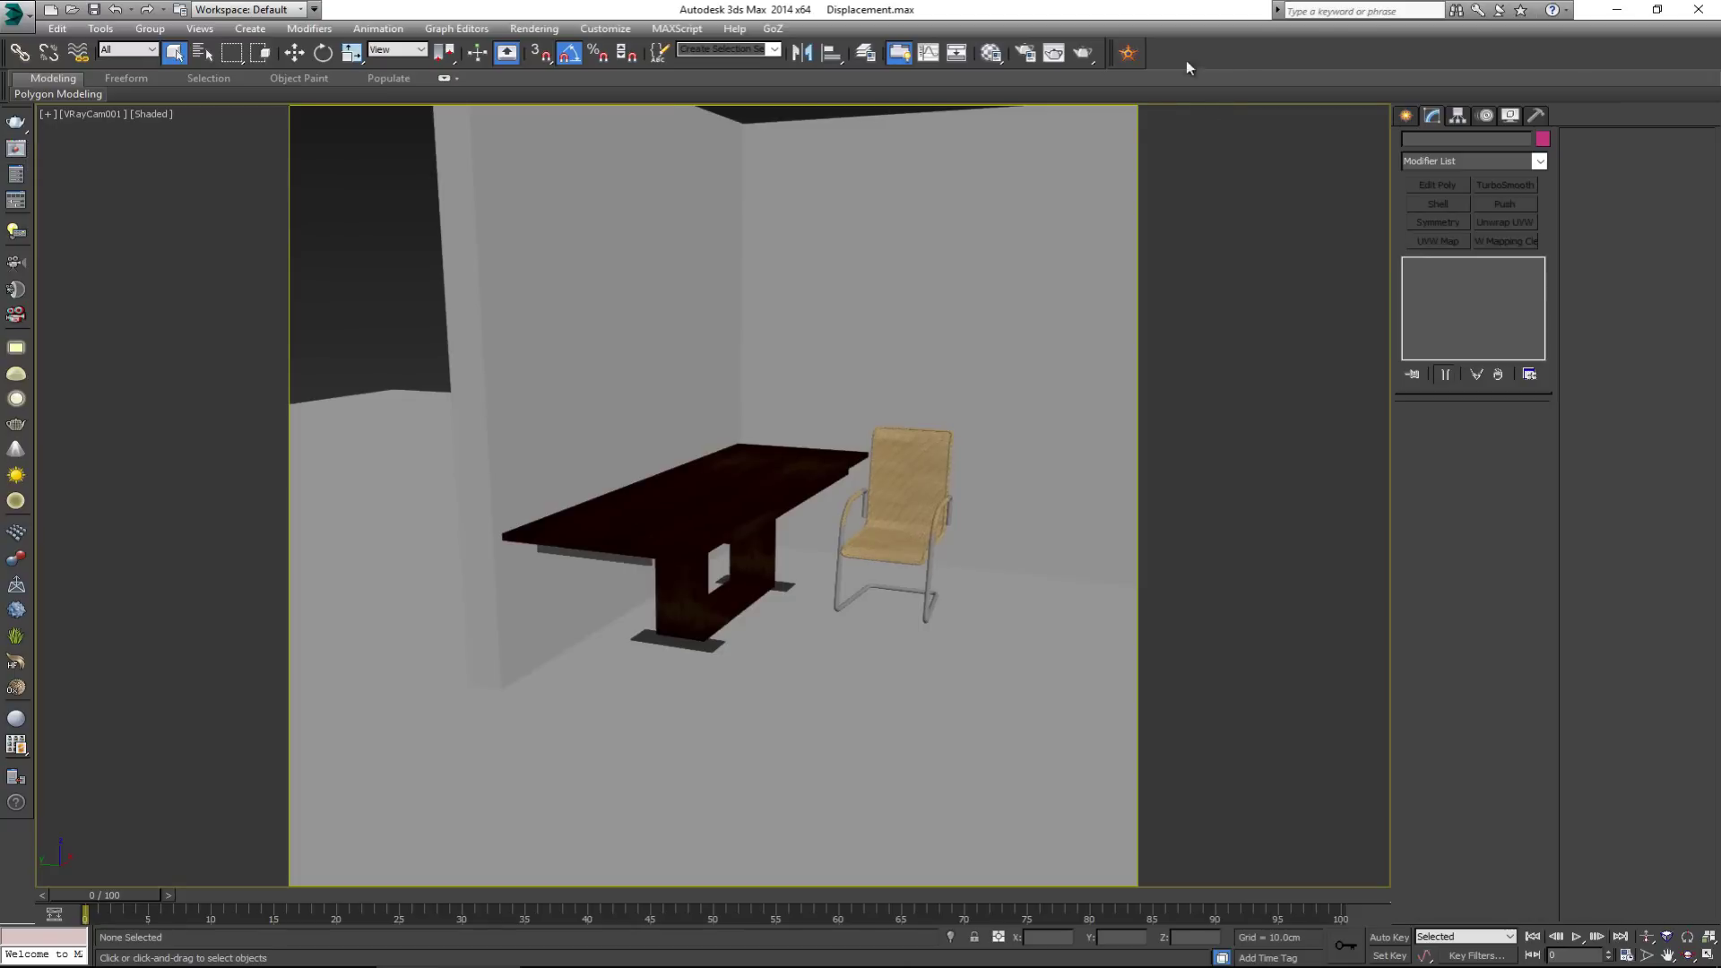
- Render the camera view, and look over the Seamless_Brick texture image and close it
click(1084, 54)
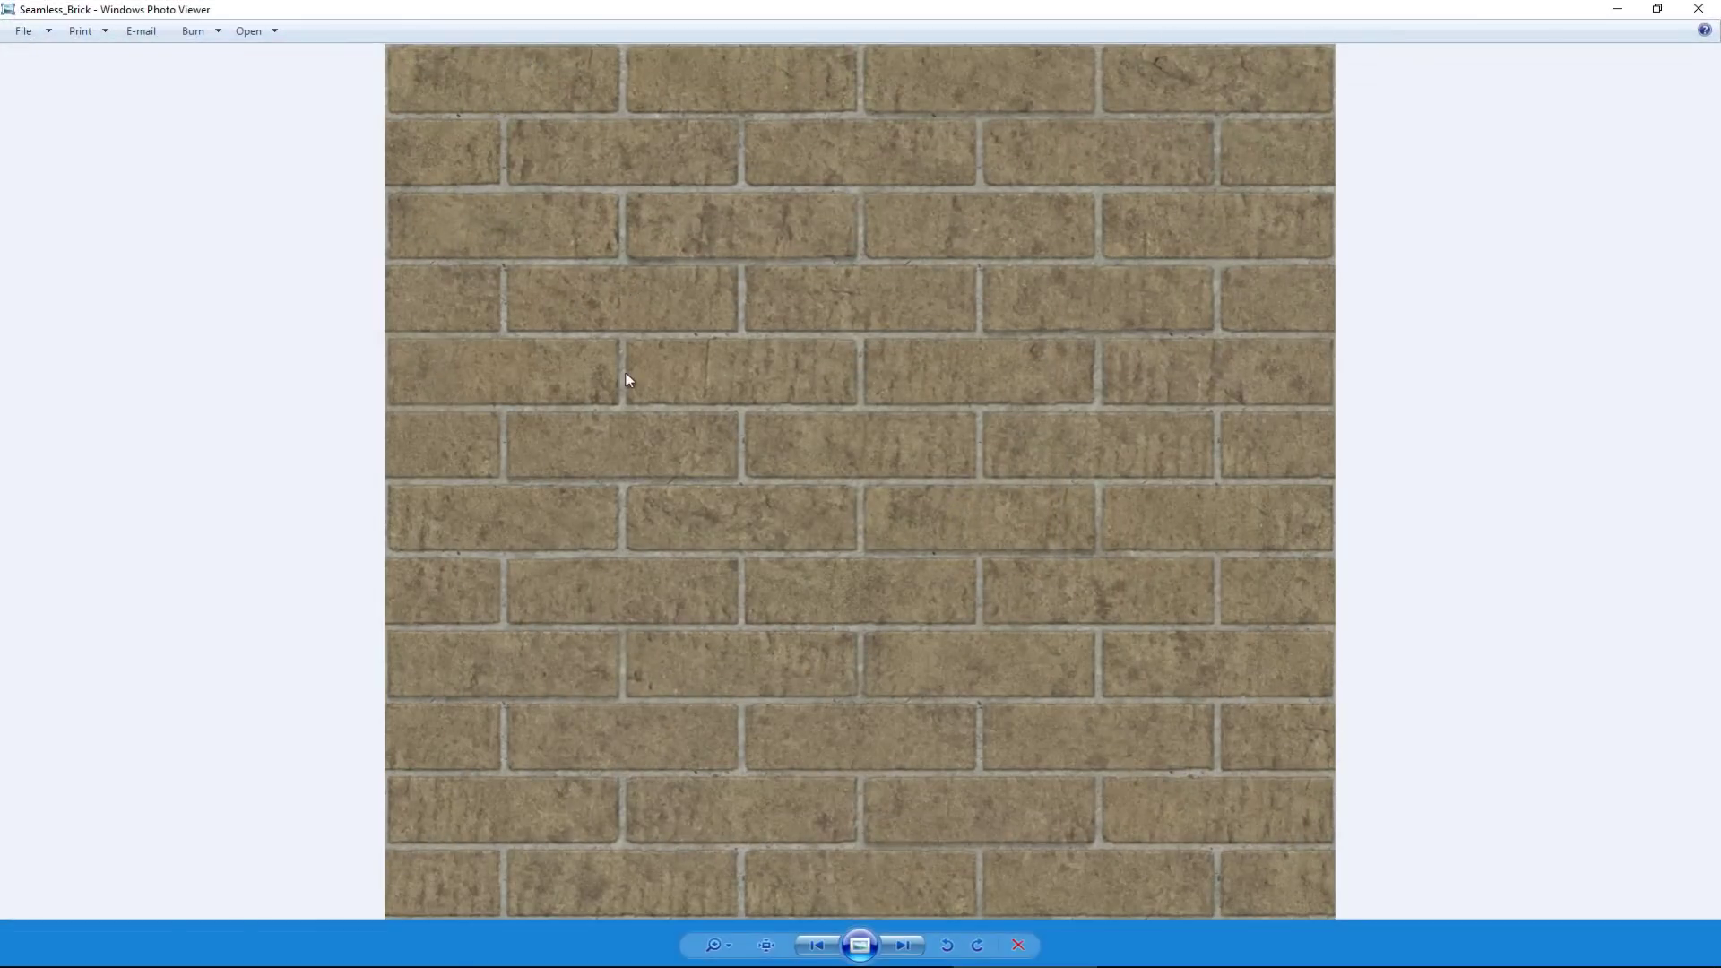
double_click(1245, 10)
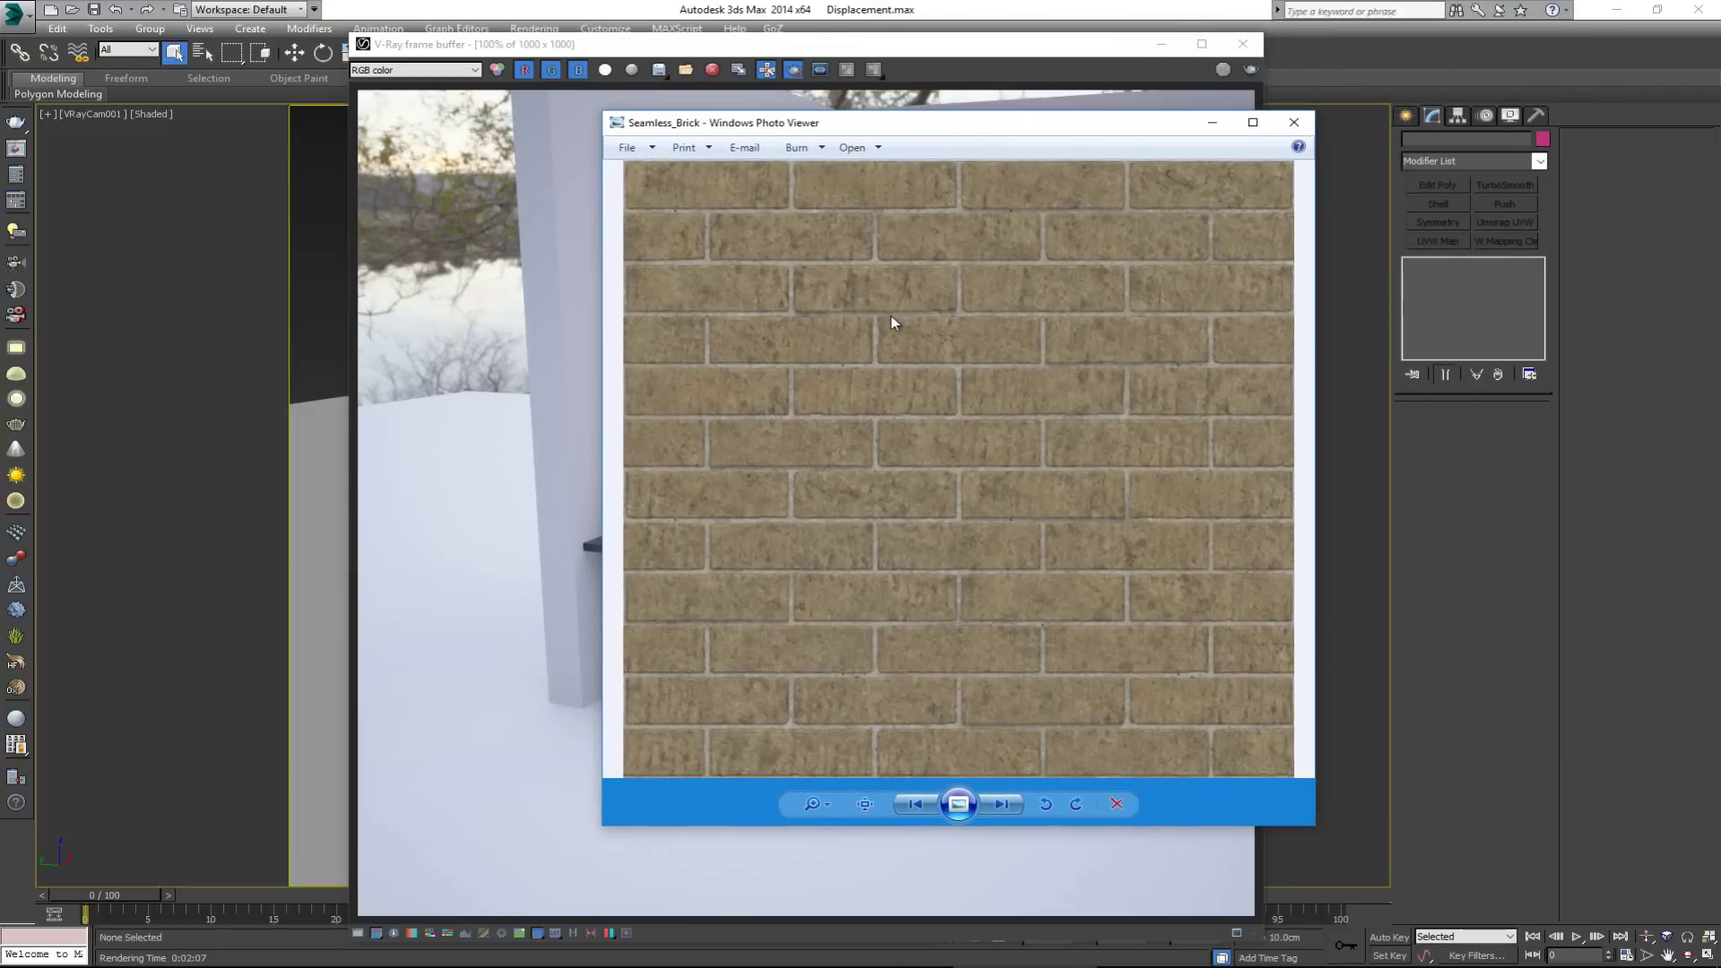
click(1293, 122)
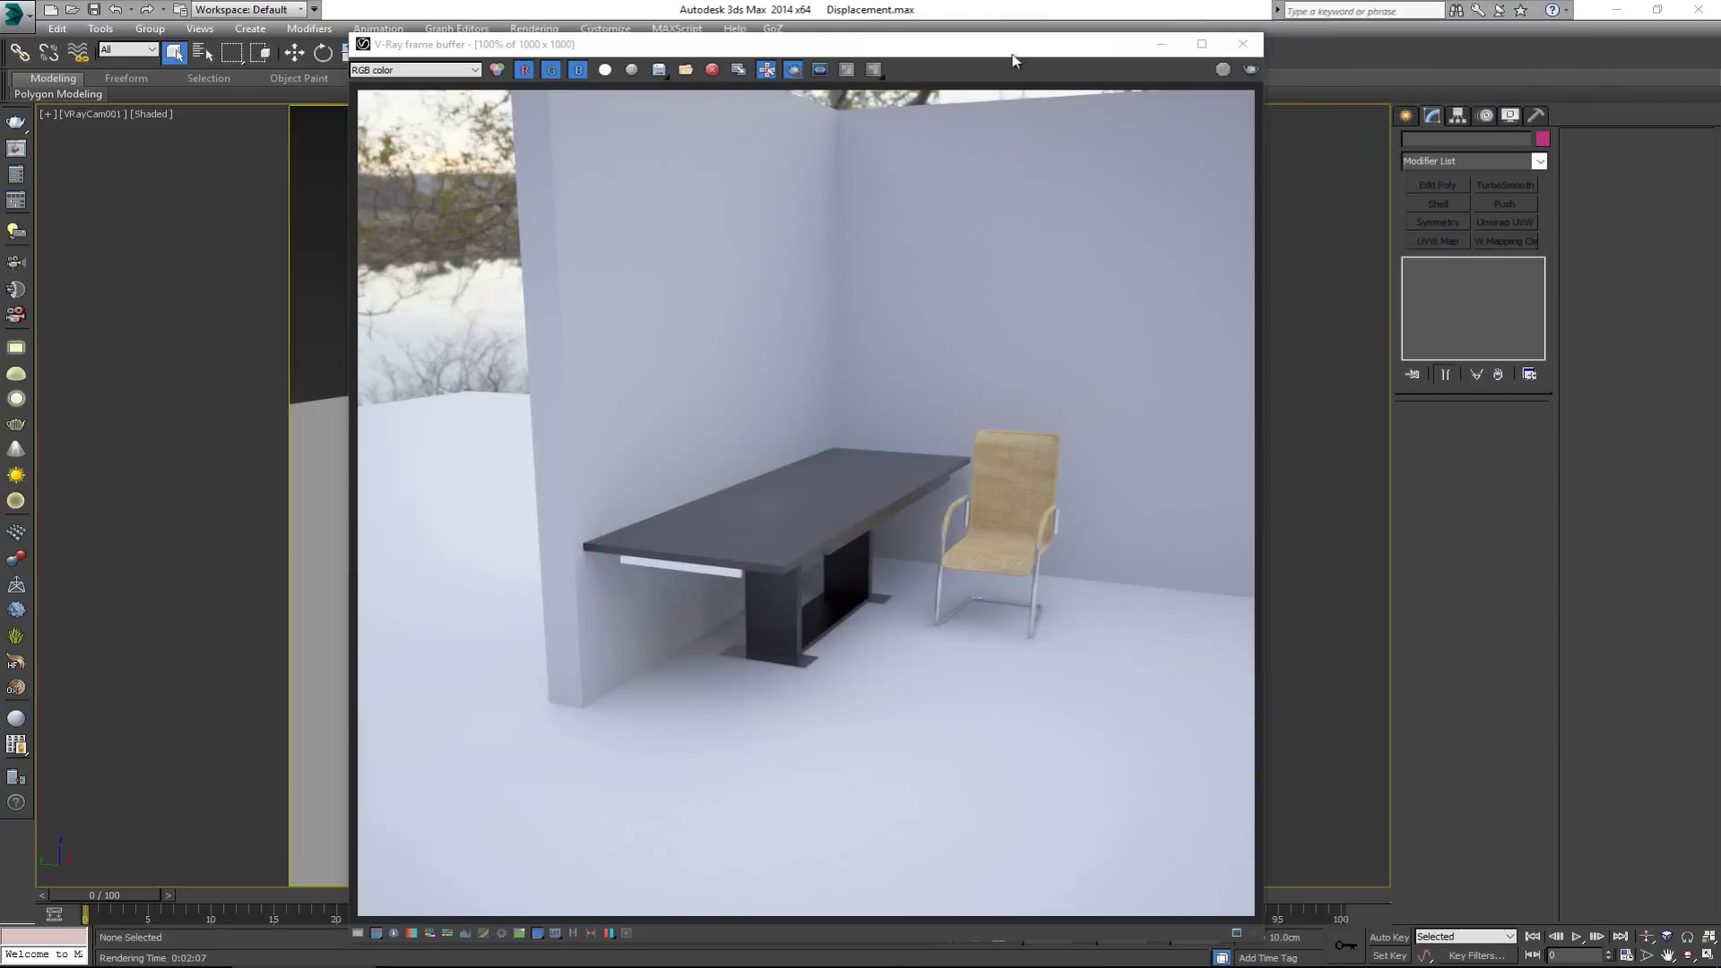
- Open the Material Editor beside the render and view the Seamless_Brick.jpg bitmap in Material #23's diffuse map
drag(995, 49, 1245, 40)
click(540, 382)
key(m)
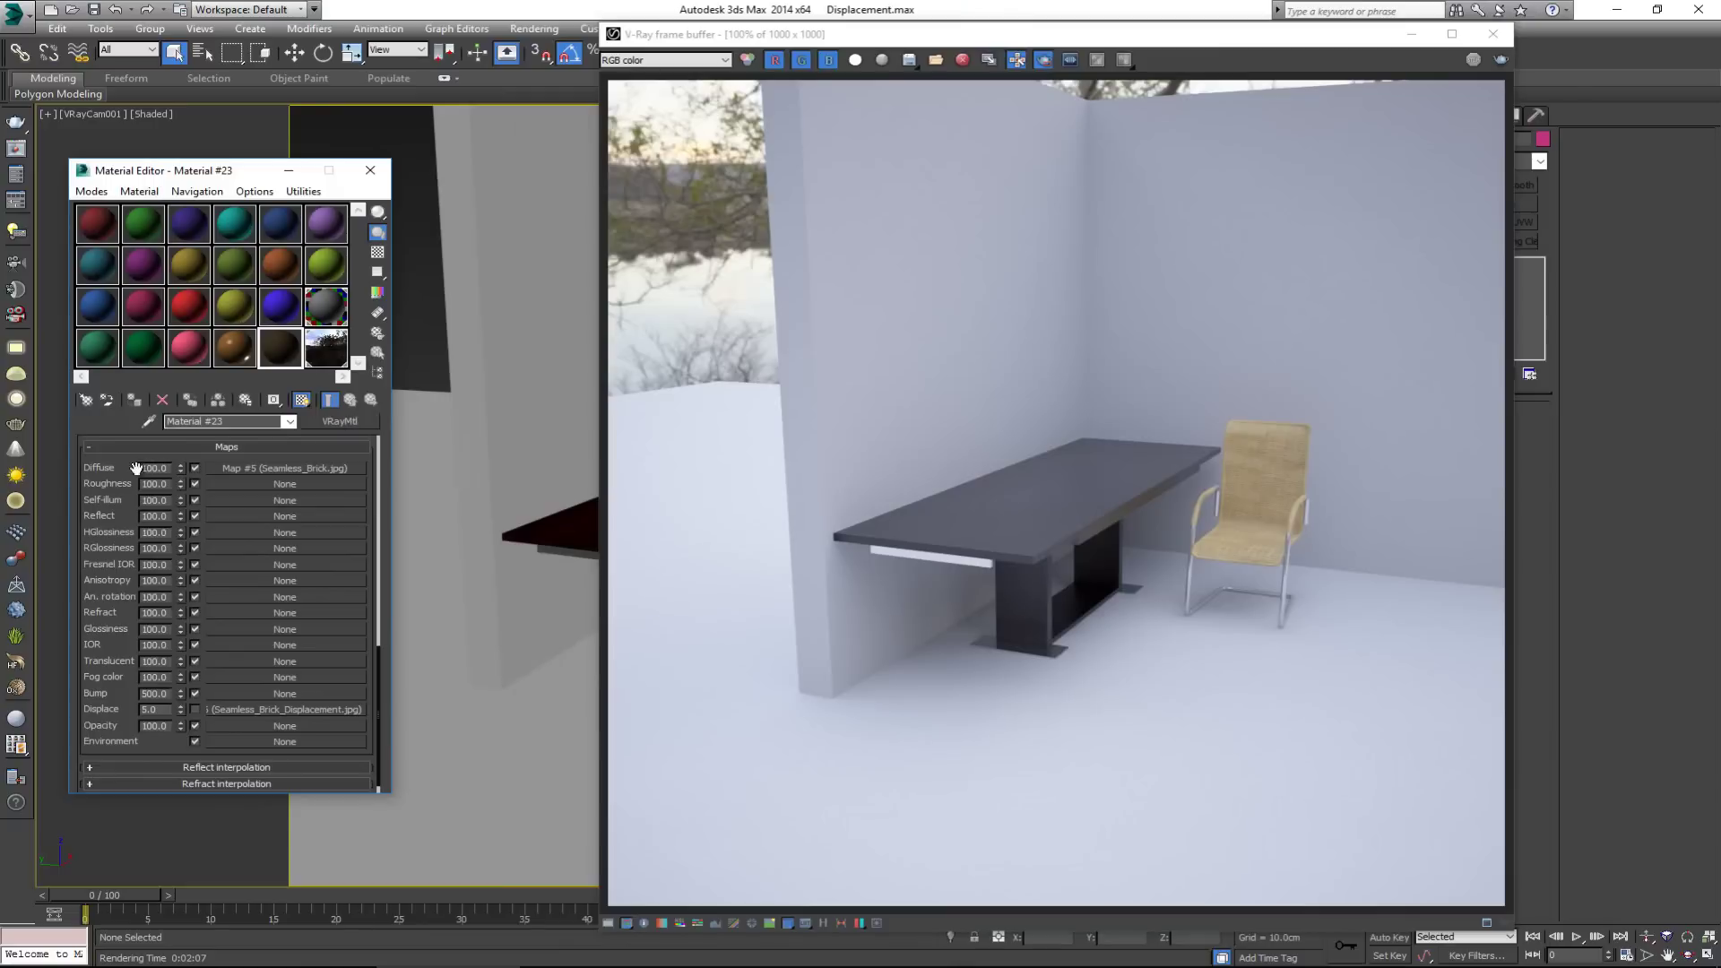
click(283, 468)
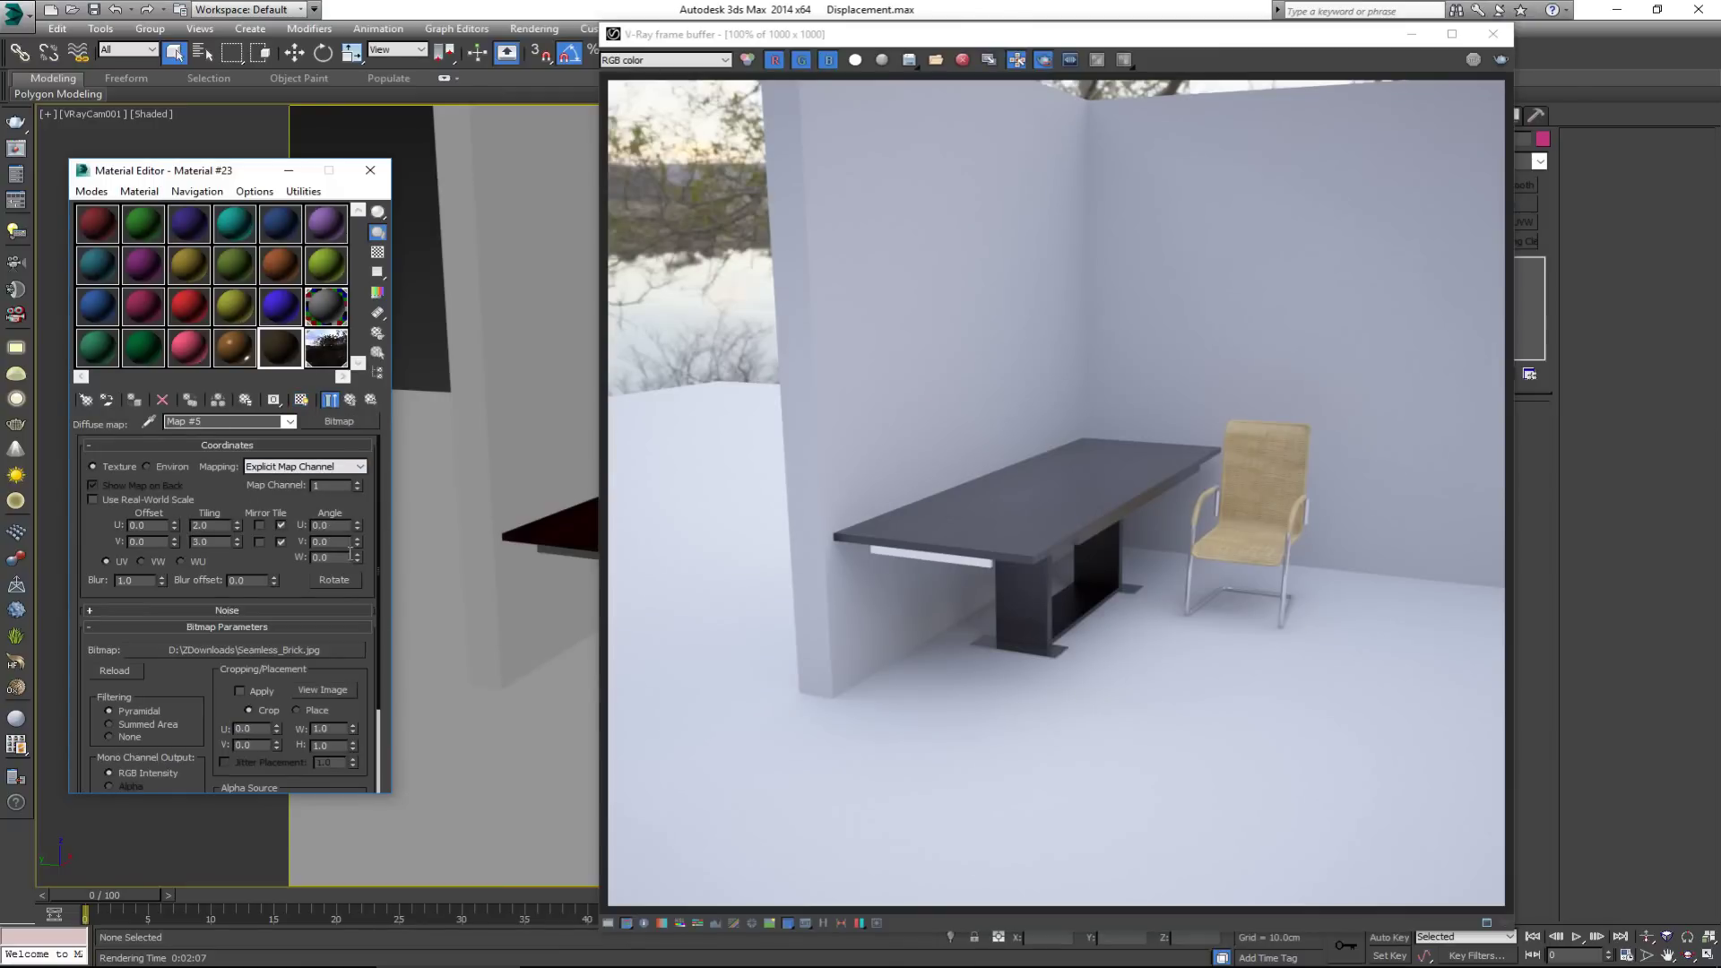
click(326, 690)
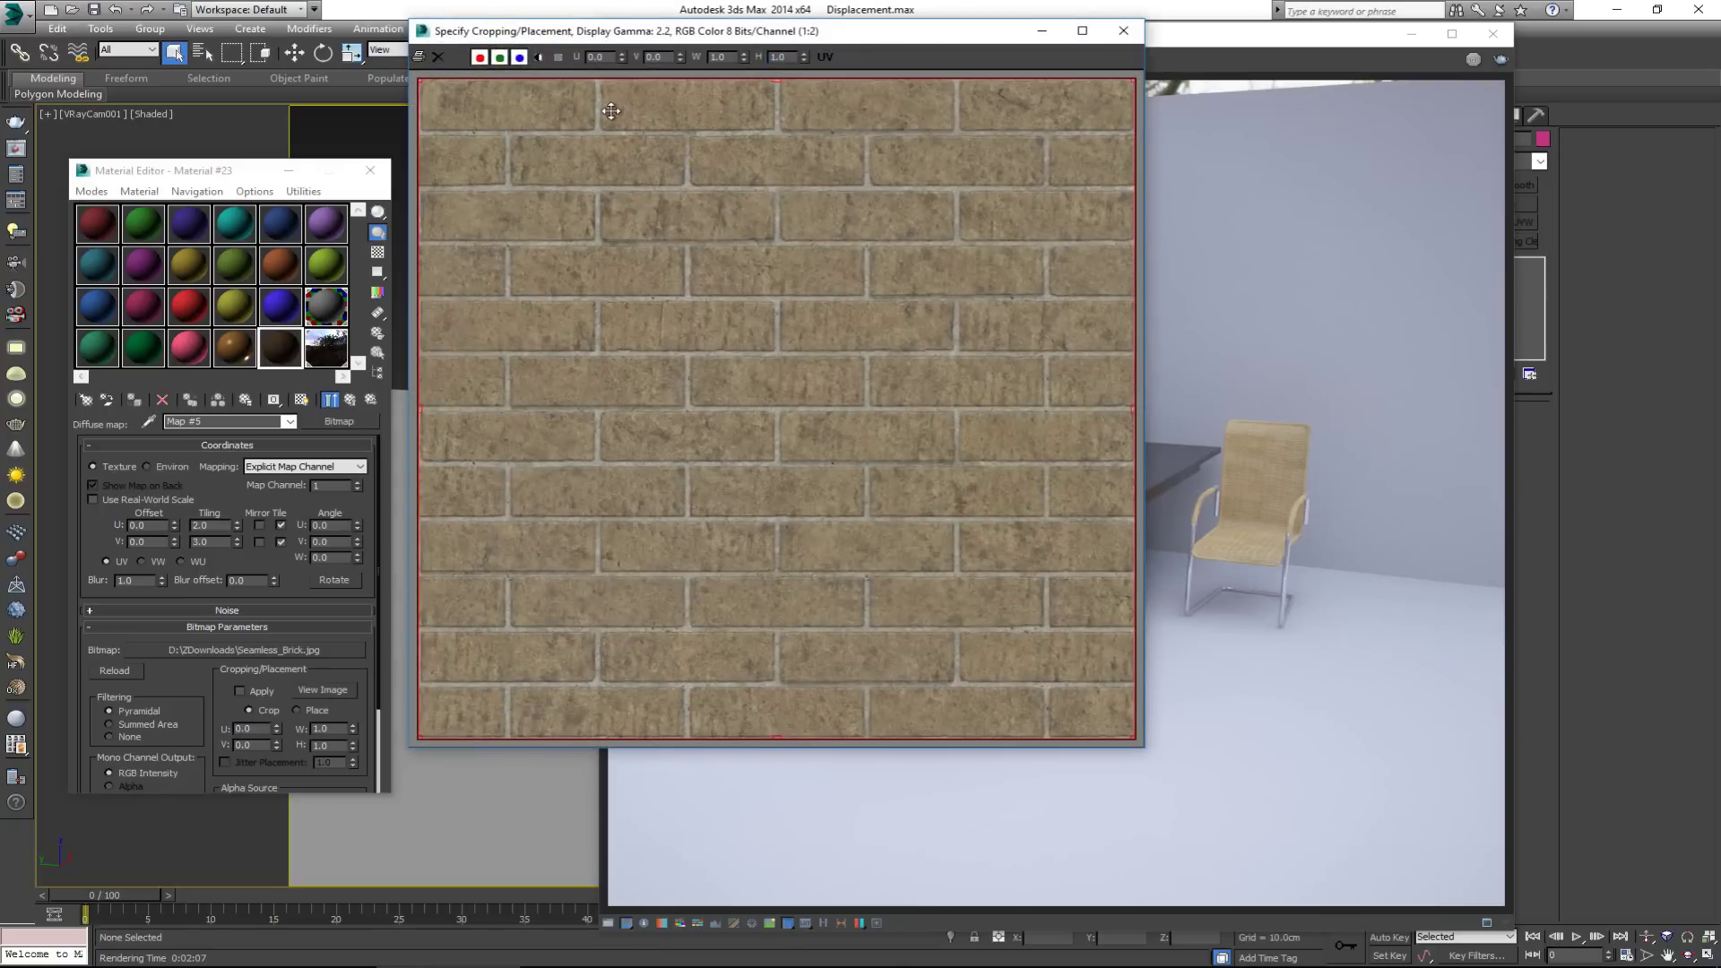
click(1138, 34)
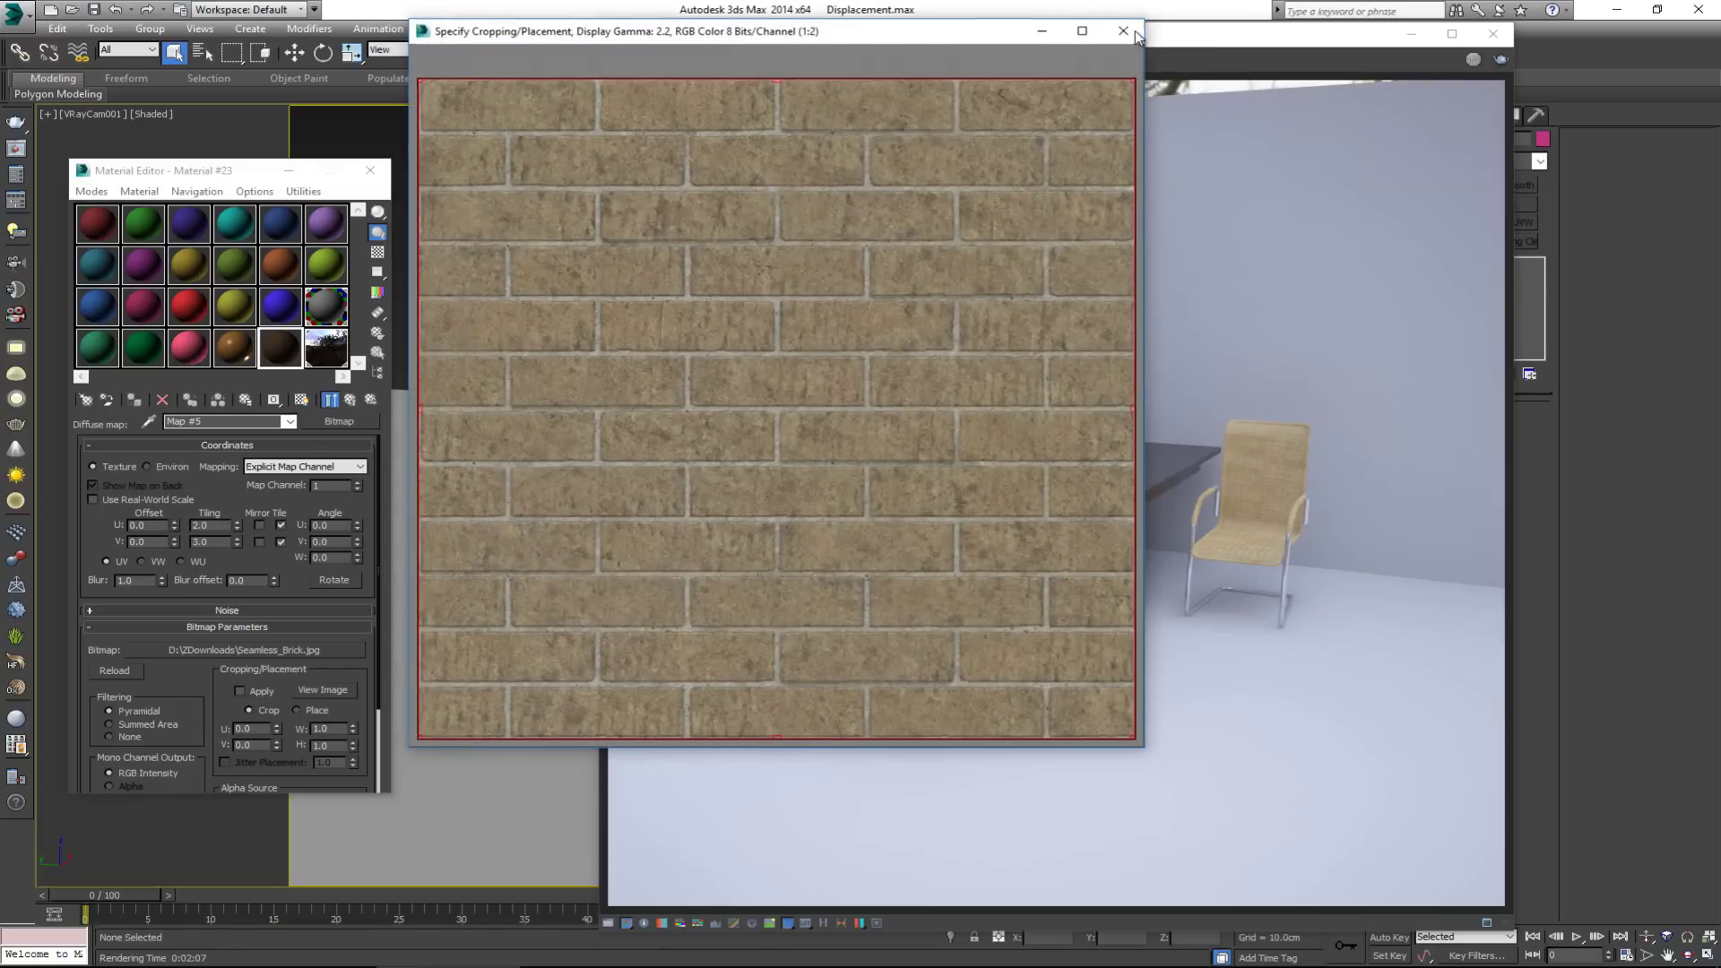
- Close the render window, show the brick material on the walls and return to its map list
click(1492, 34)
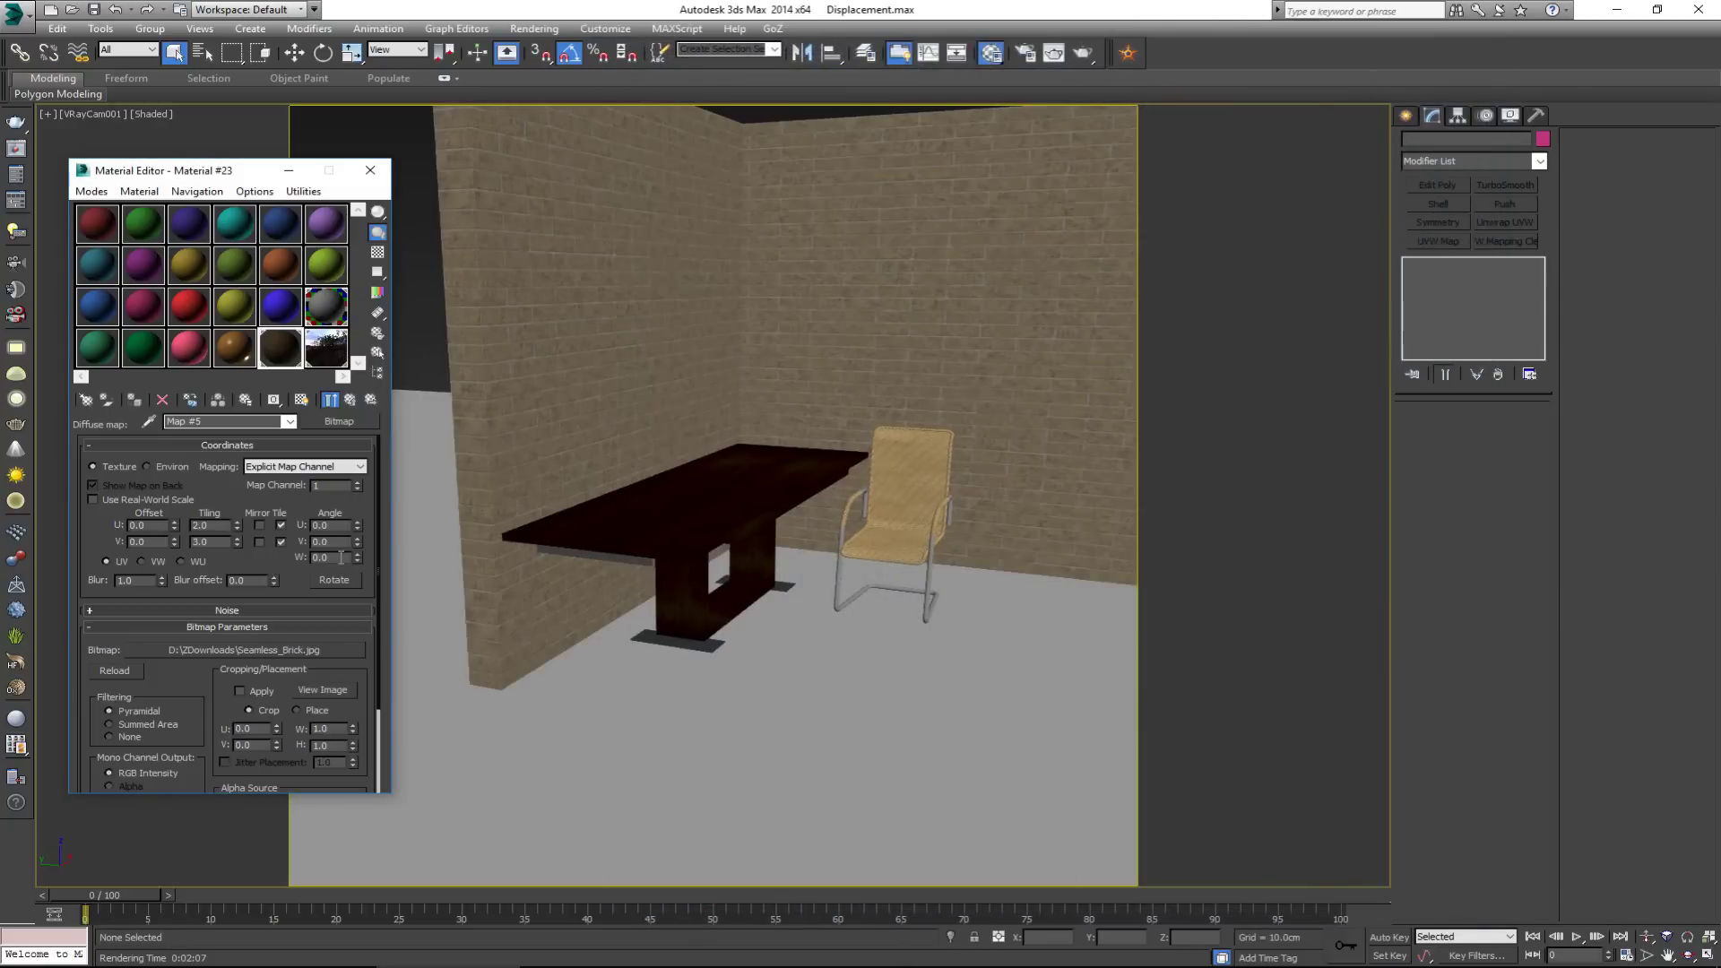
click(352, 401)
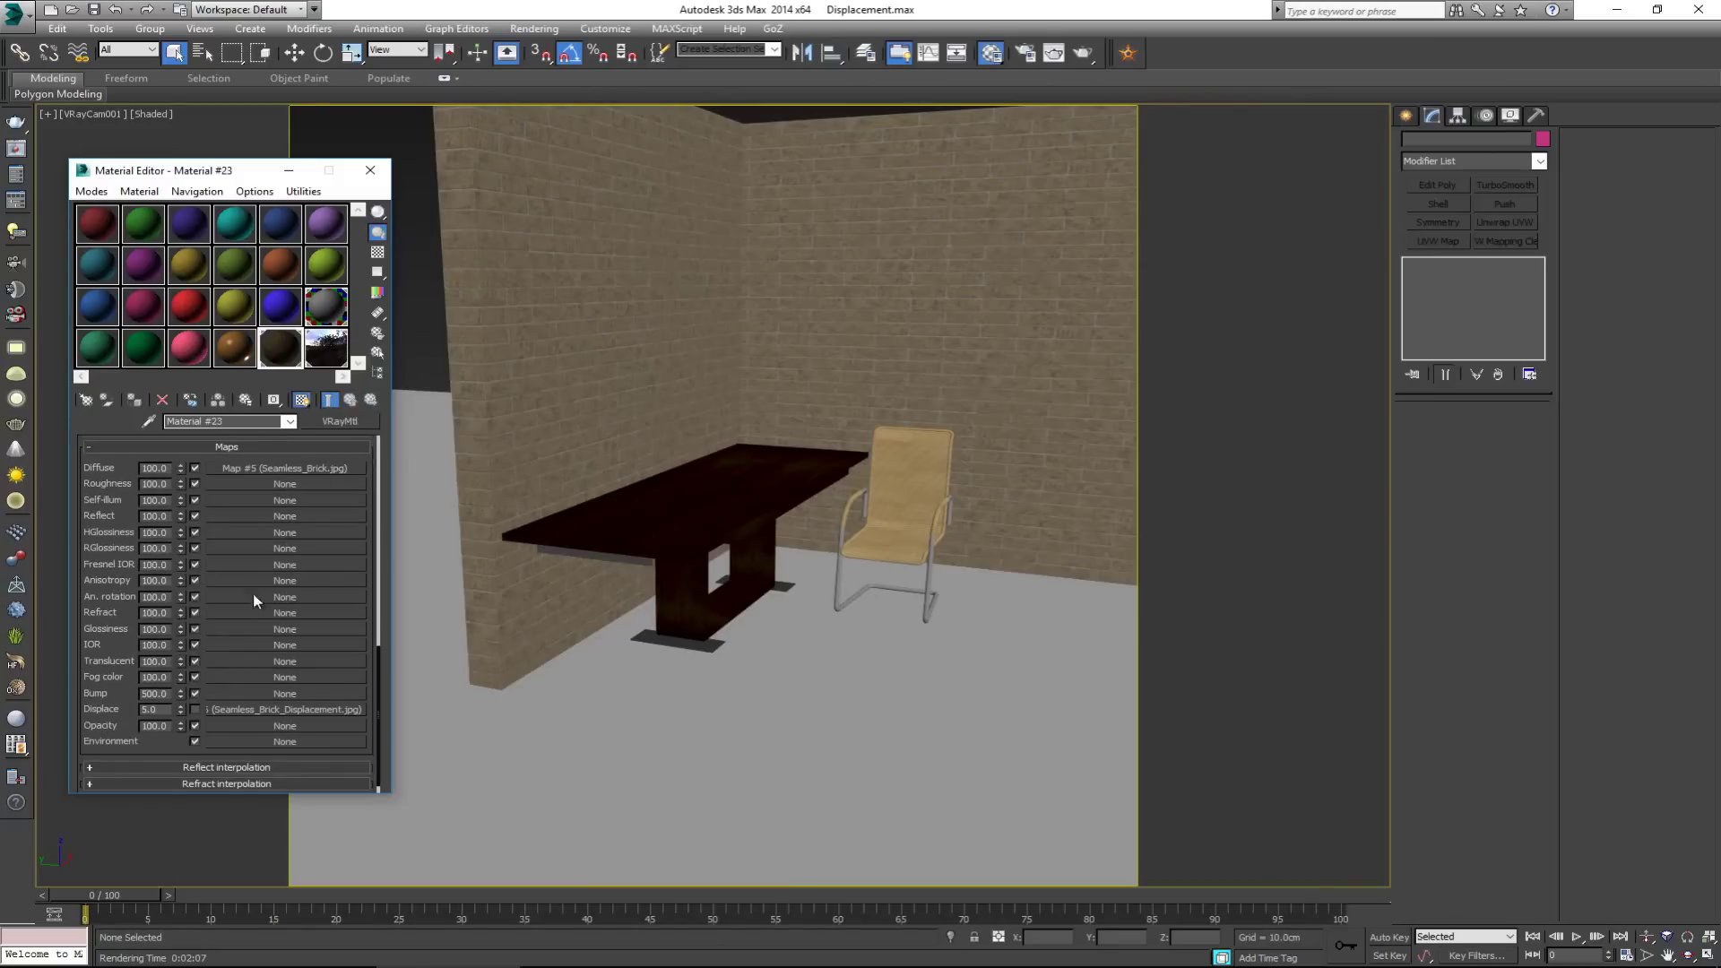
- Examine the black-and-white Seamless_Brick_Displacement image up close and close it
mouse_move(285, 709)
mouse_down()
mouse_move(302, 722)
mouse_move(357, 705)
mouse_move(285, 708)
mouse_up()
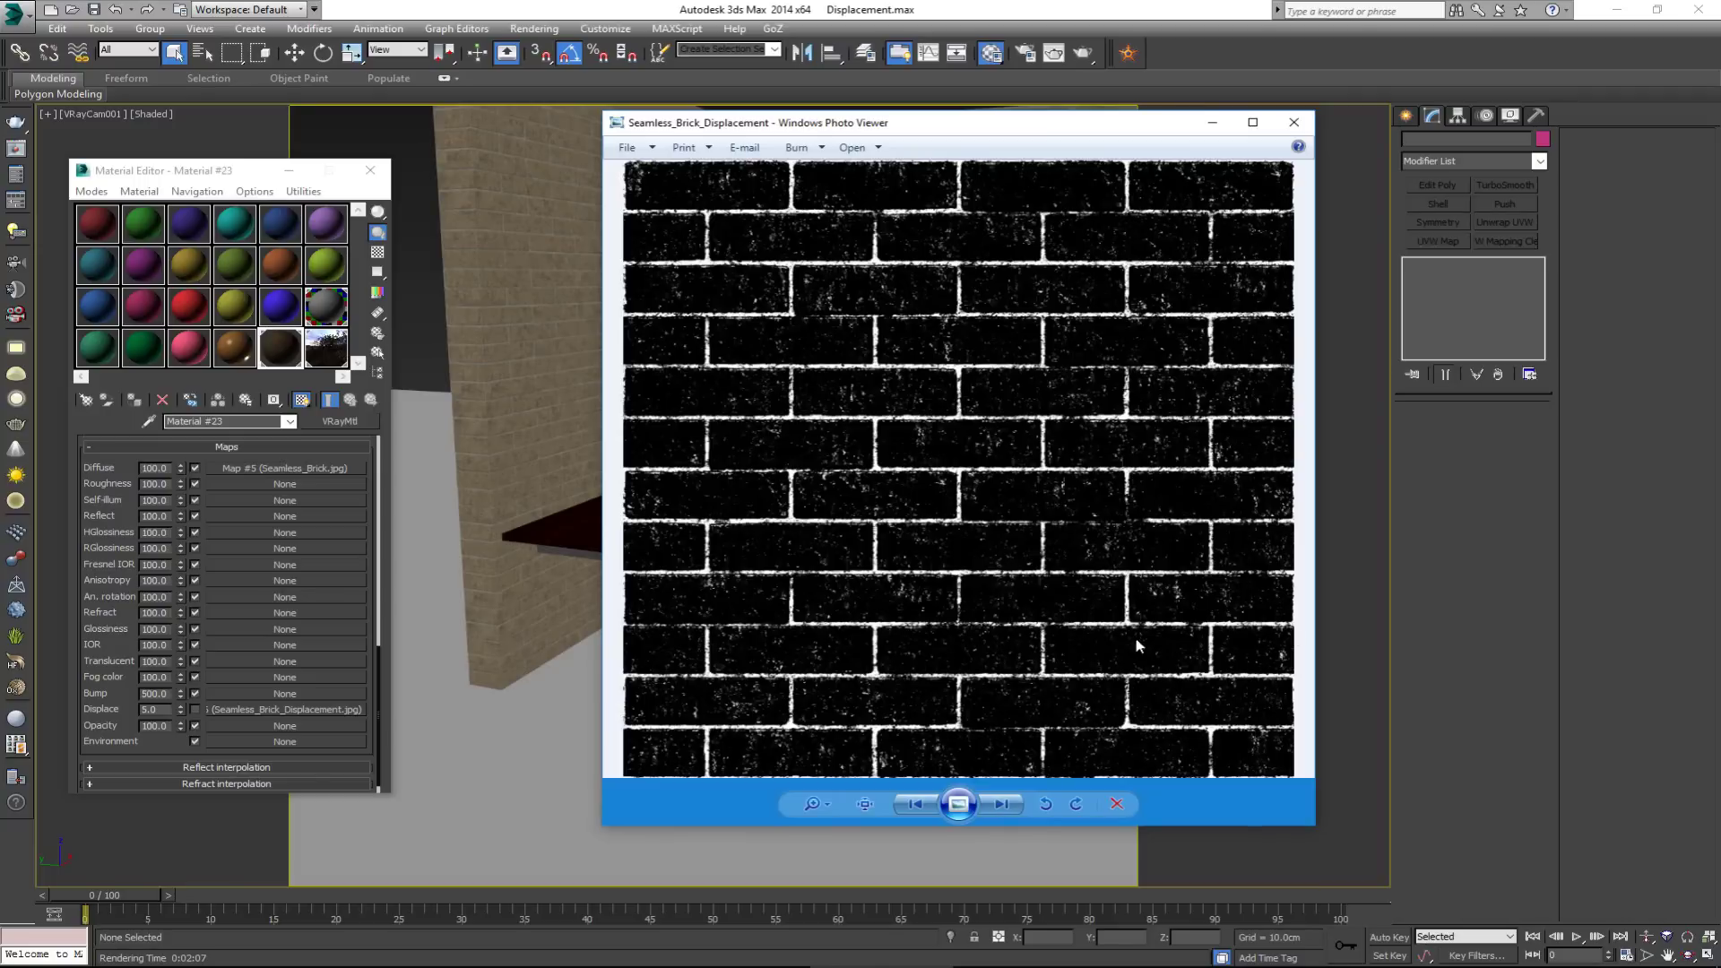
scroll(789, 459, up, 1)
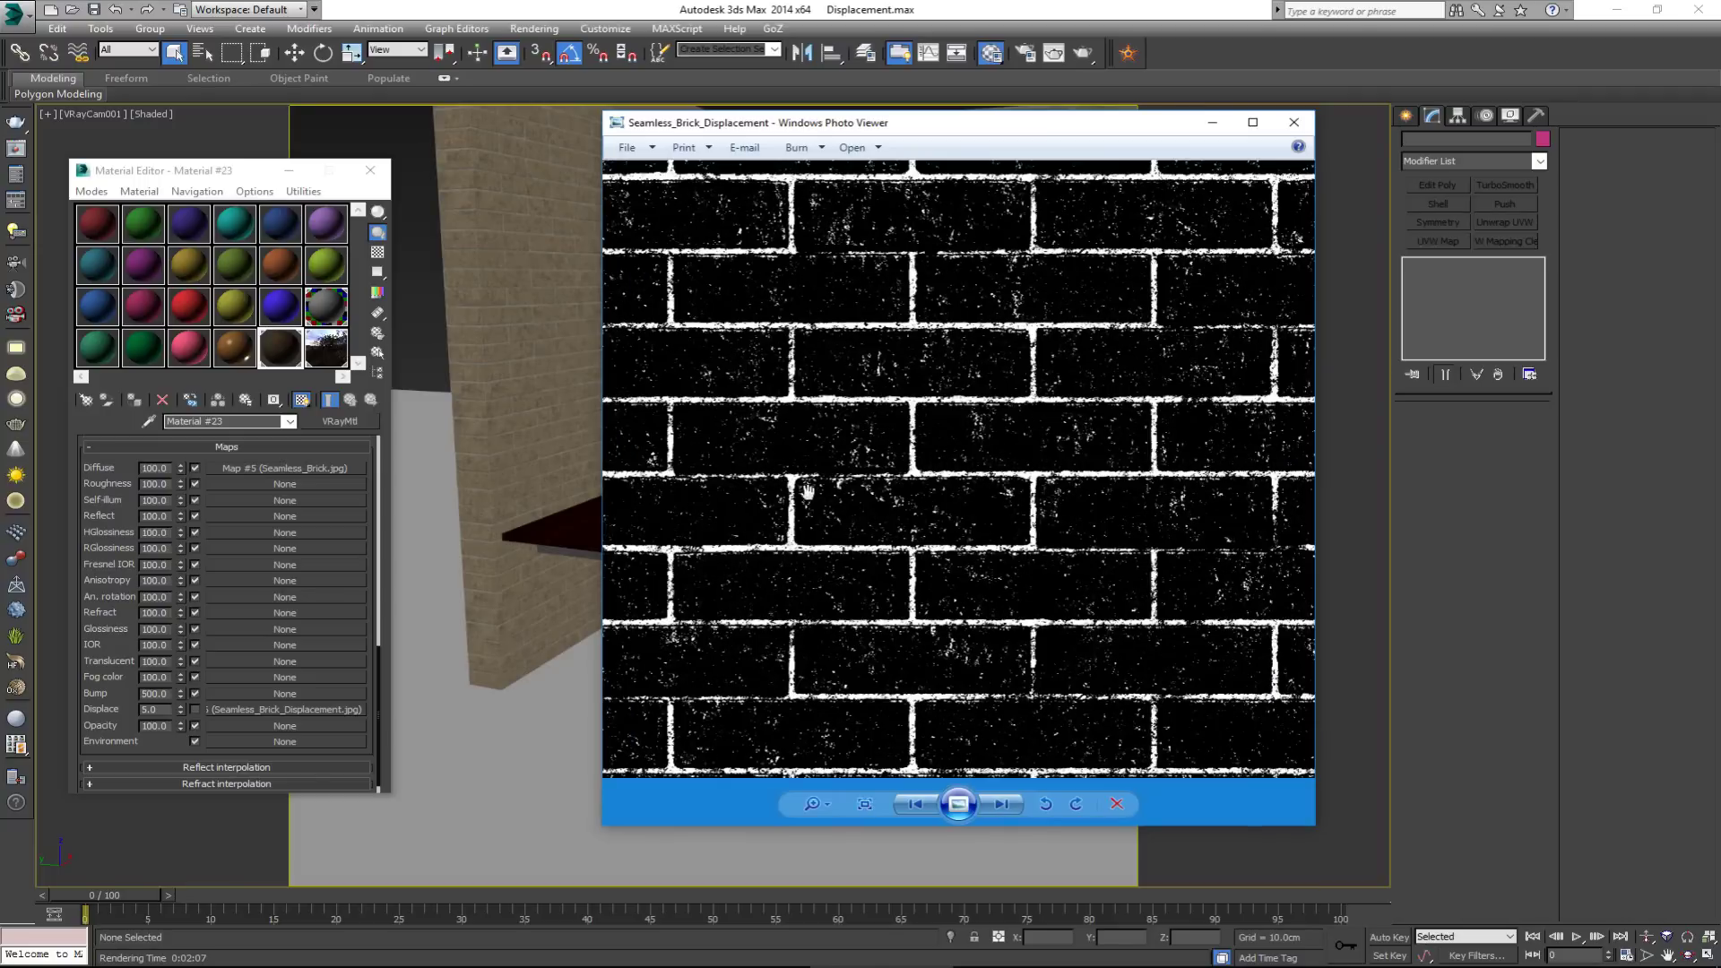
scroll(991, 388, down, 3)
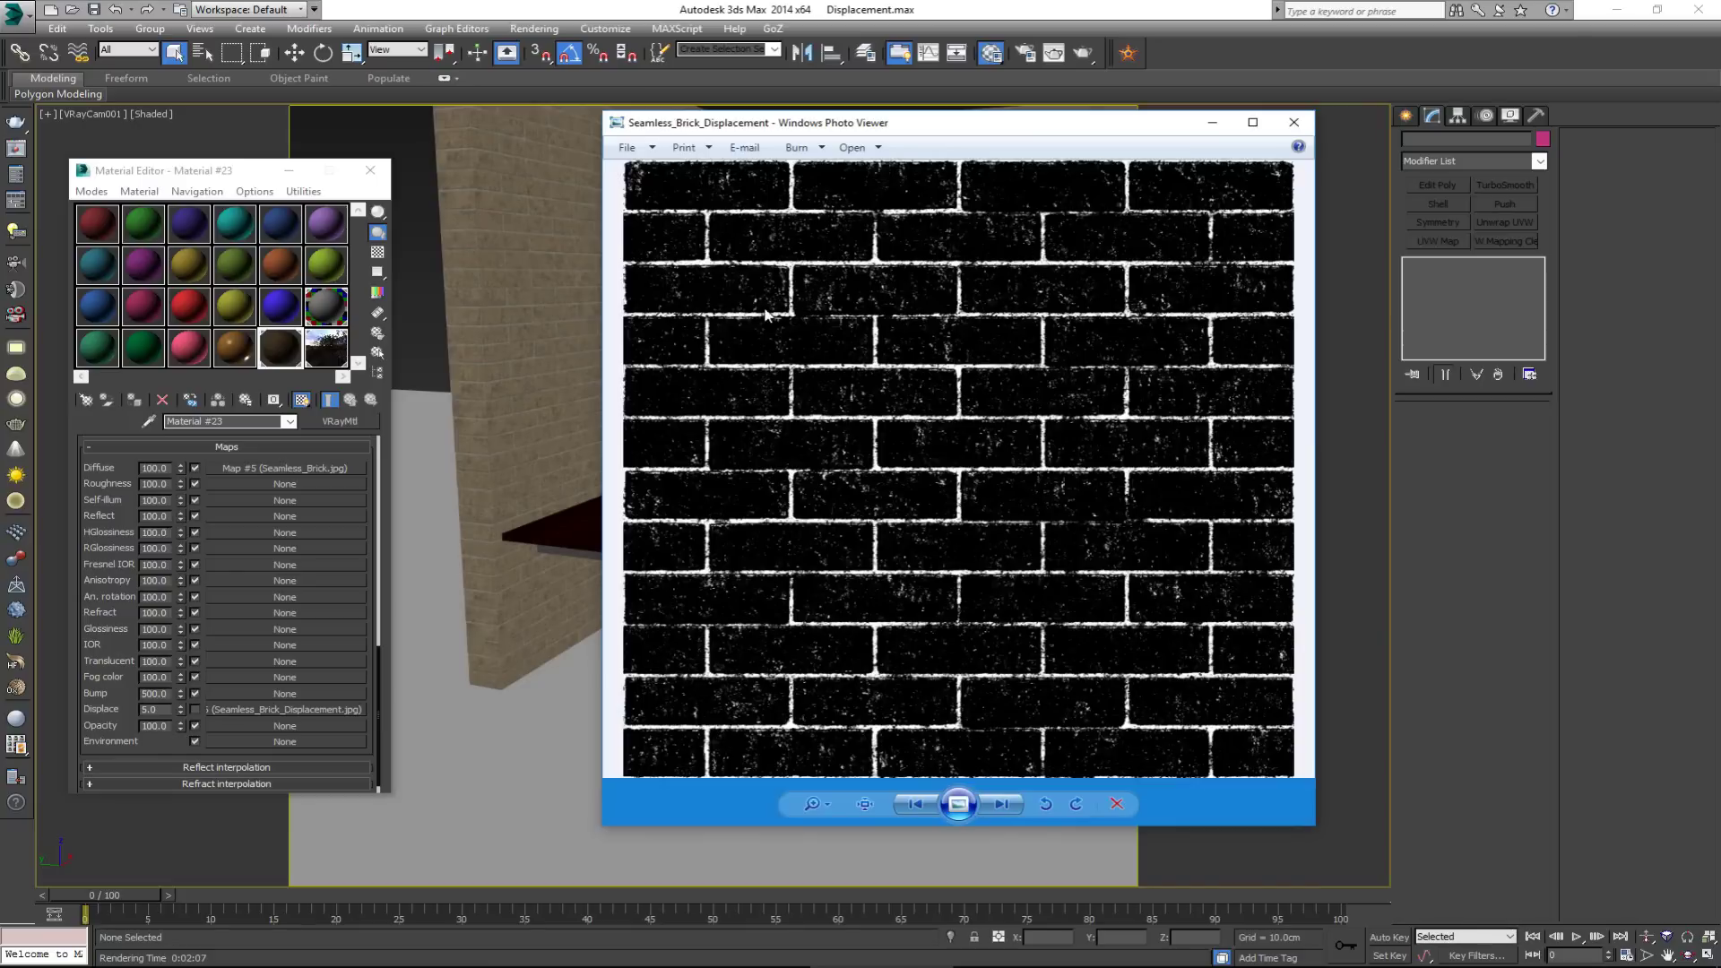
click(1293, 123)
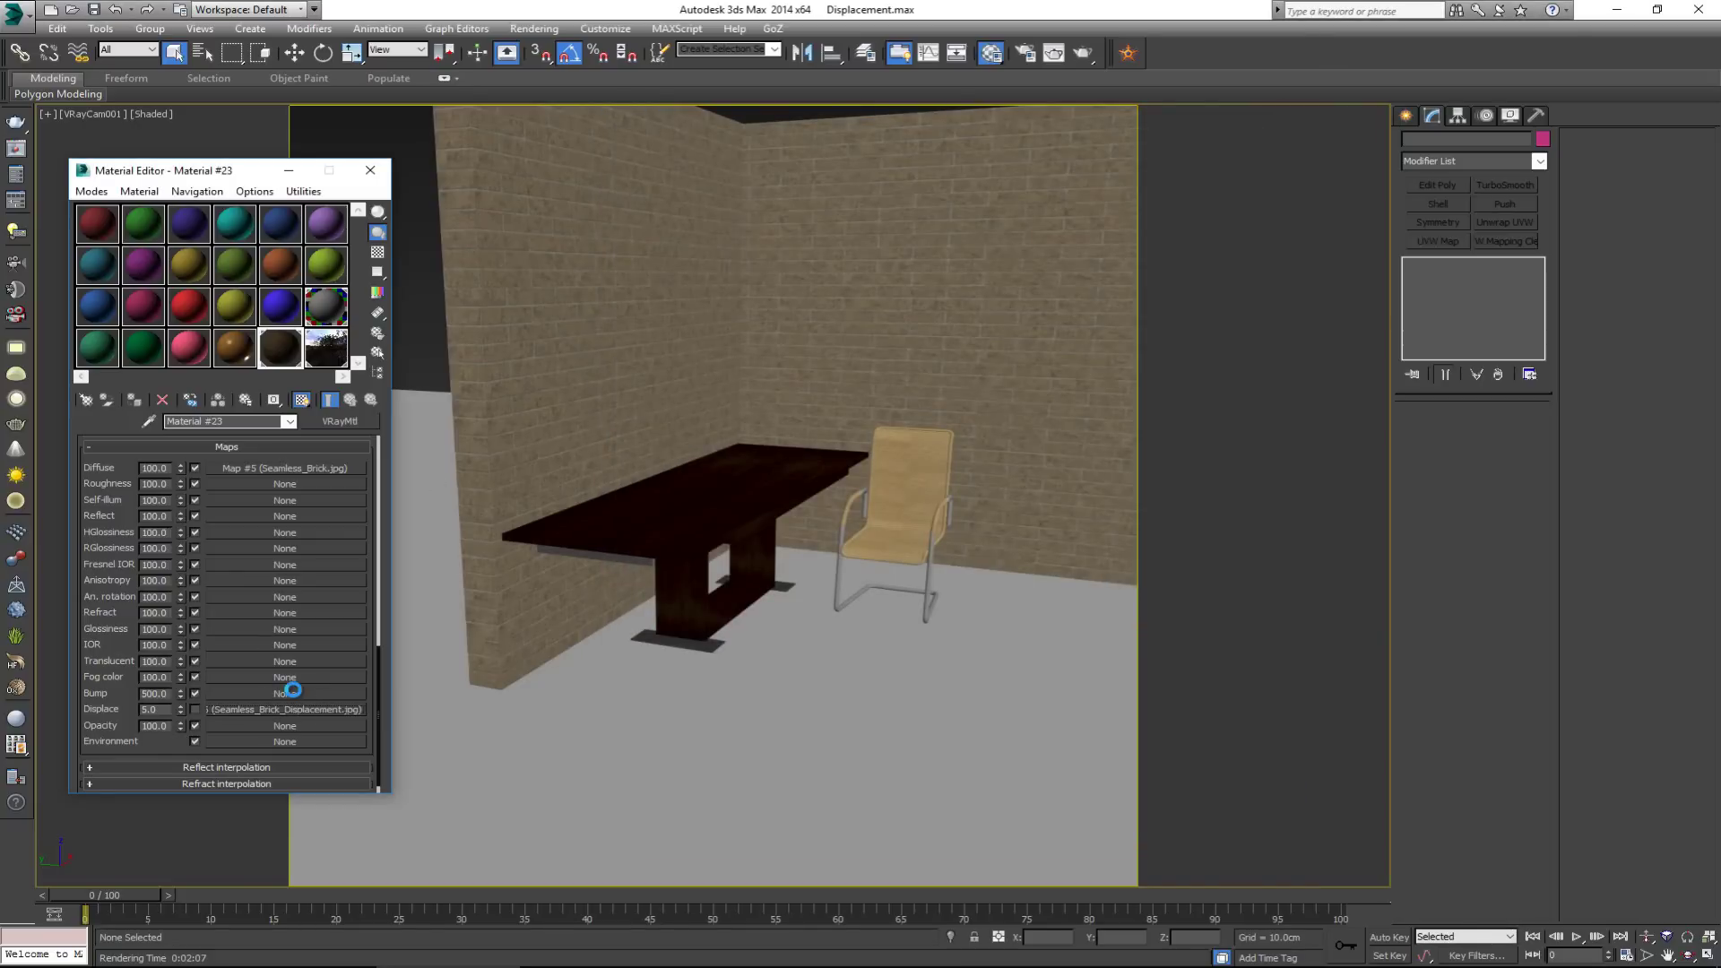
- Place a copy of the Displace map in the Bump slot and set the bump amount to 30
drag(293, 694, 290, 692)
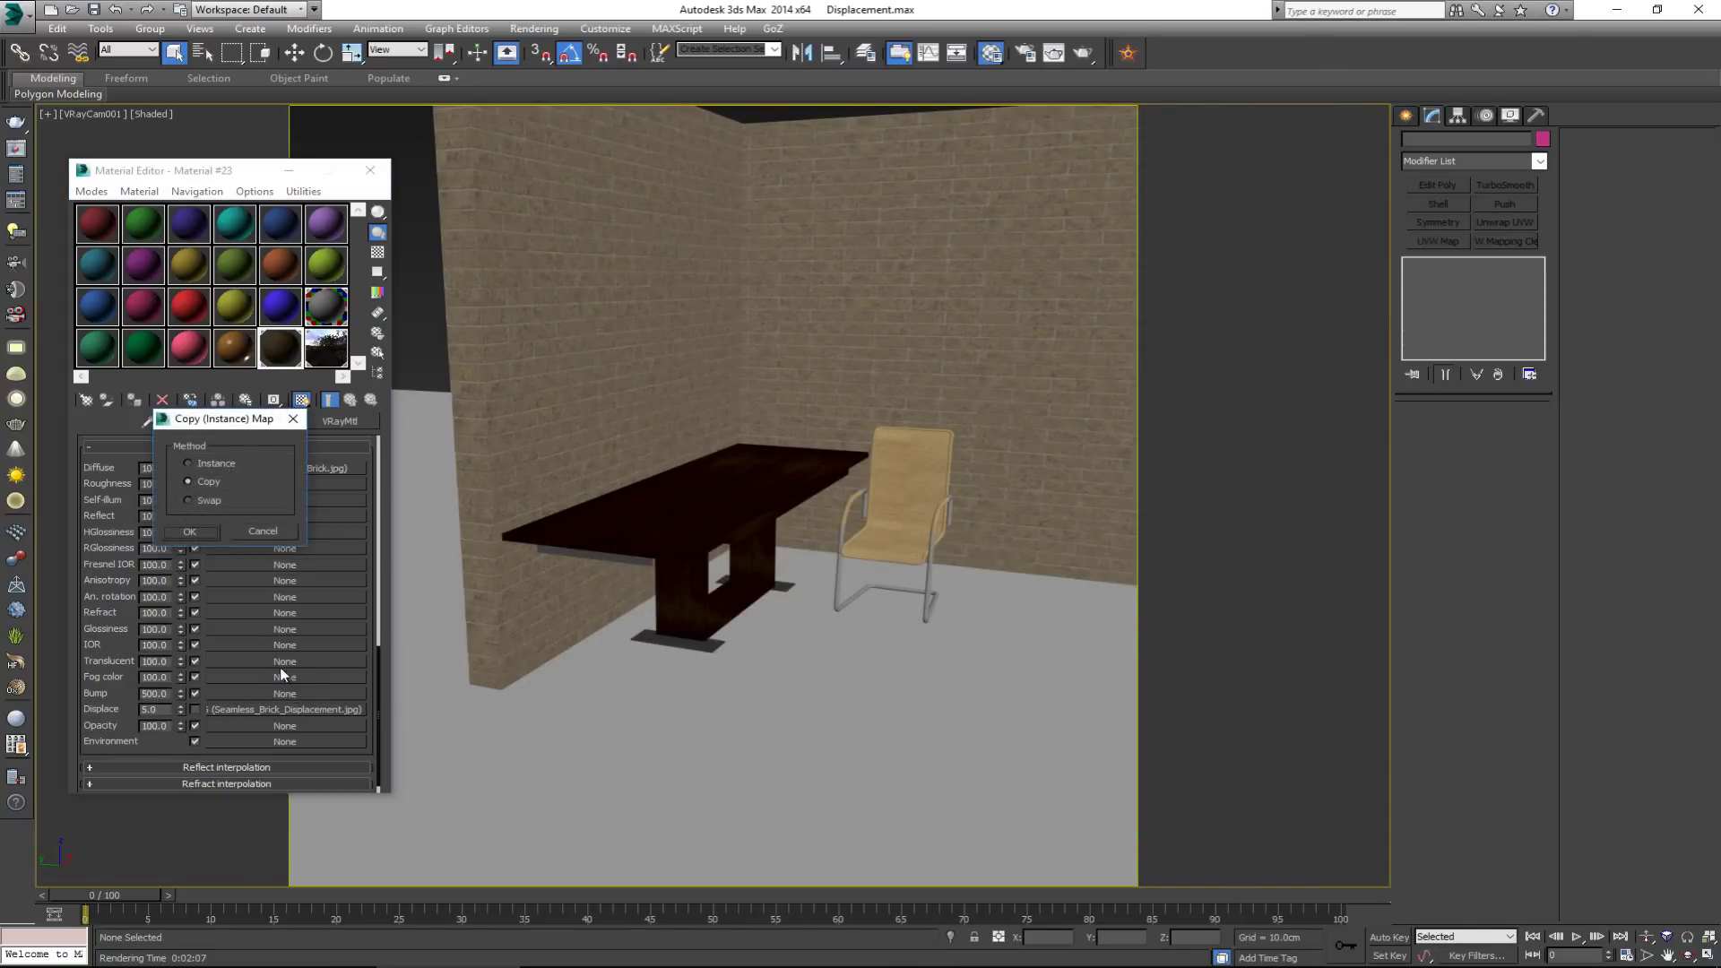
click(209, 529)
click(195, 709)
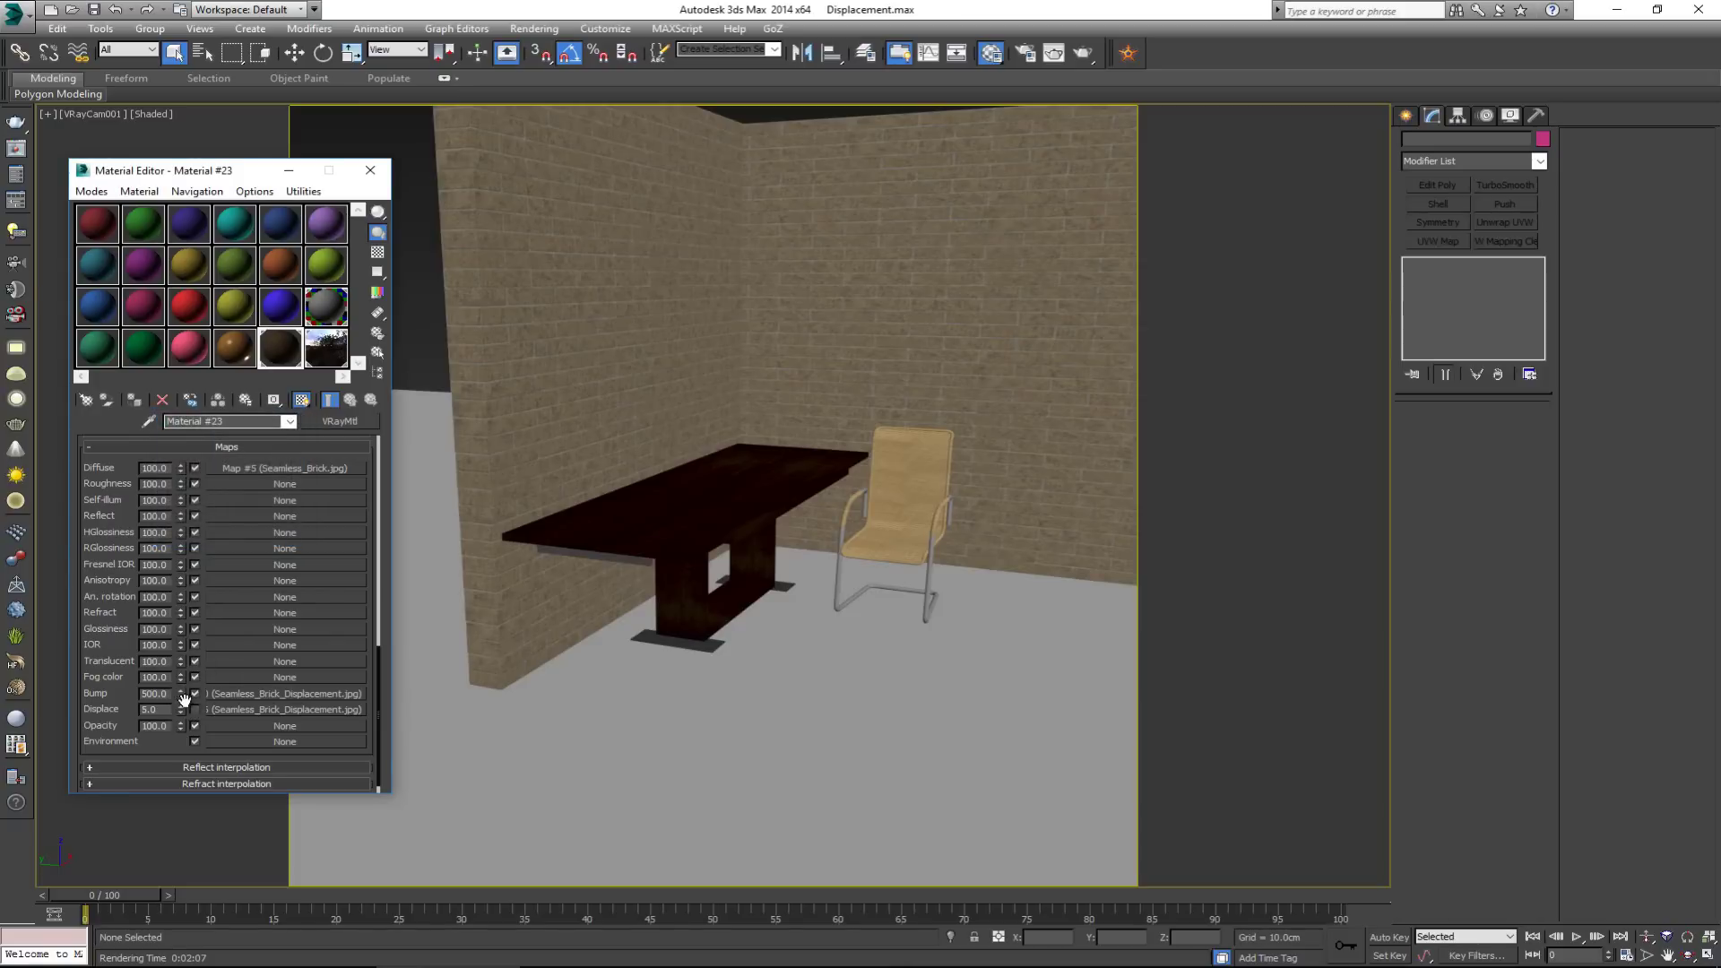
click(154, 694)
text(30)
key(Return)
click(163, 695)
- Render only a region over the upper part of the left wall and inspect the brick surface up close
click(16, 150)
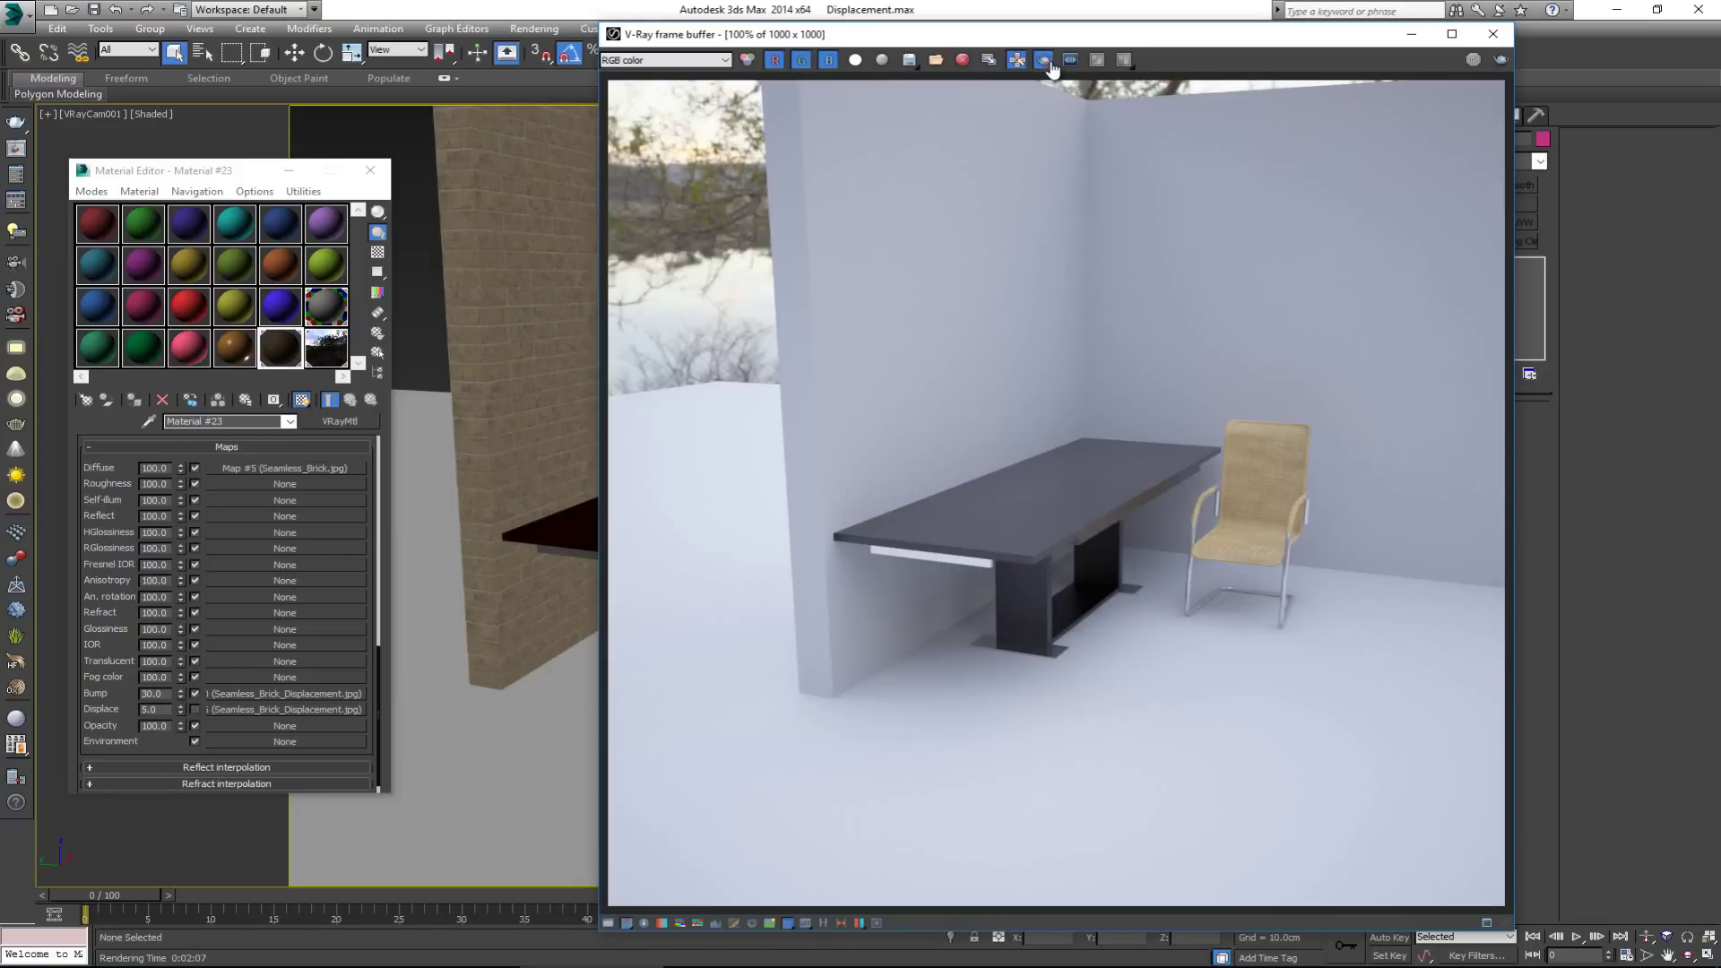
drag(771, 110, 1129, 442)
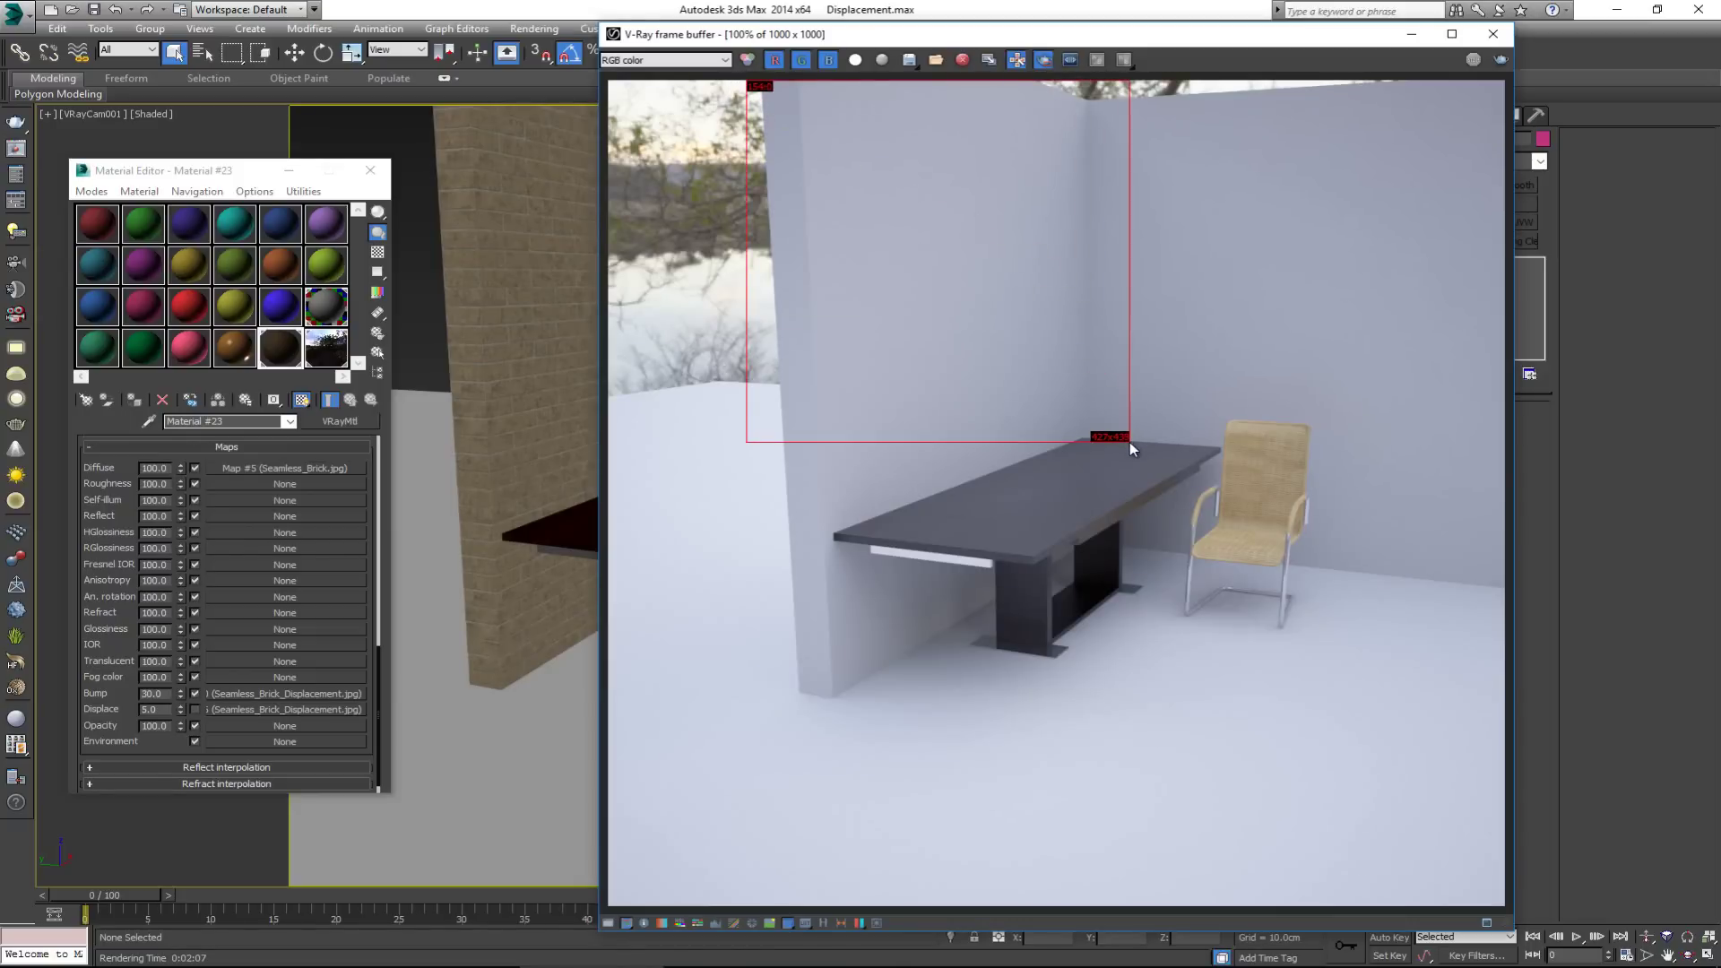
click(1501, 60)
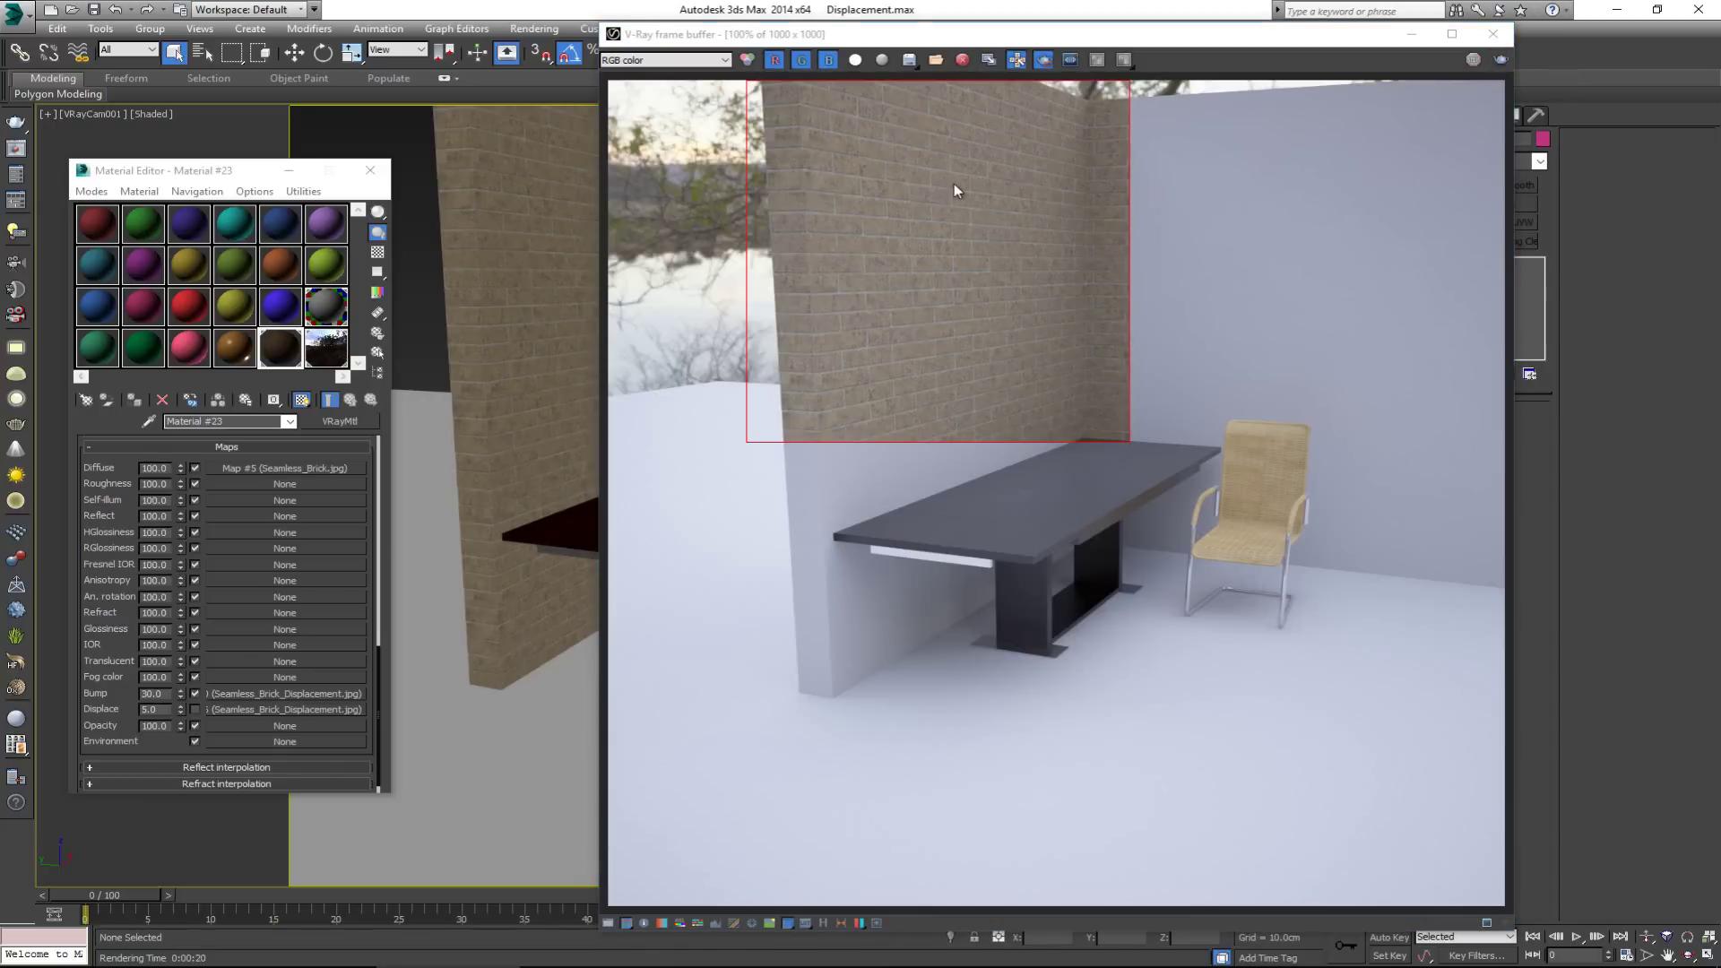
scroll(839, 267, up, 3)
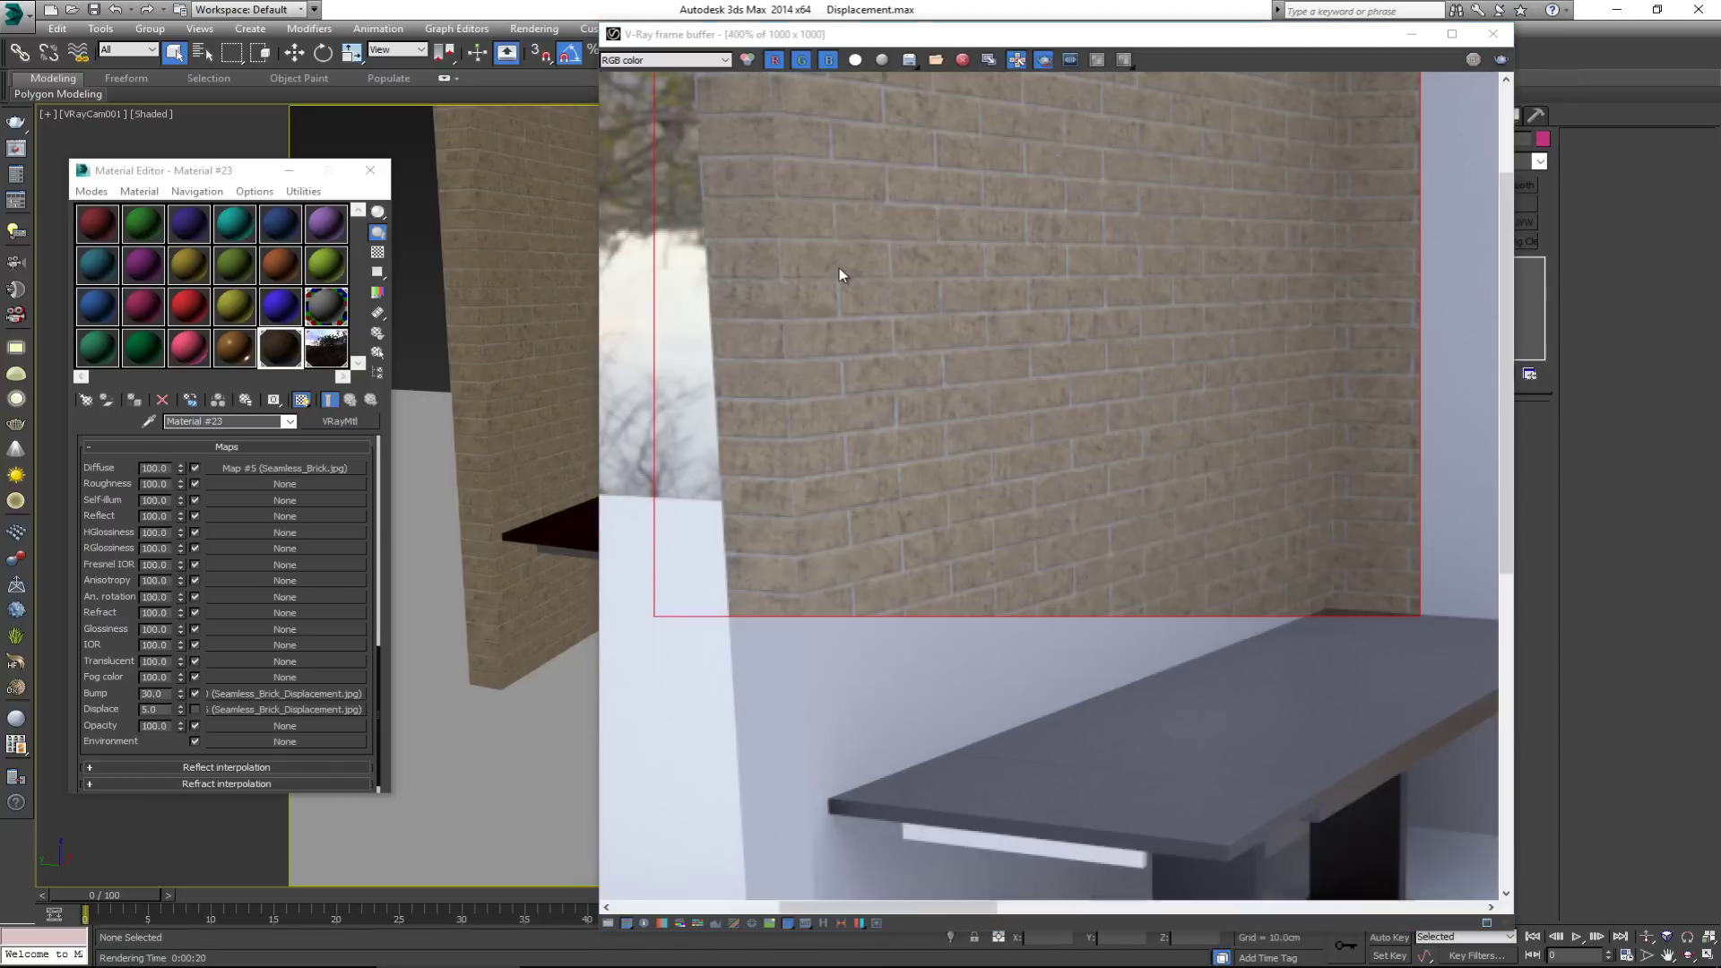
middle_drag(841, 276, 997, 328)
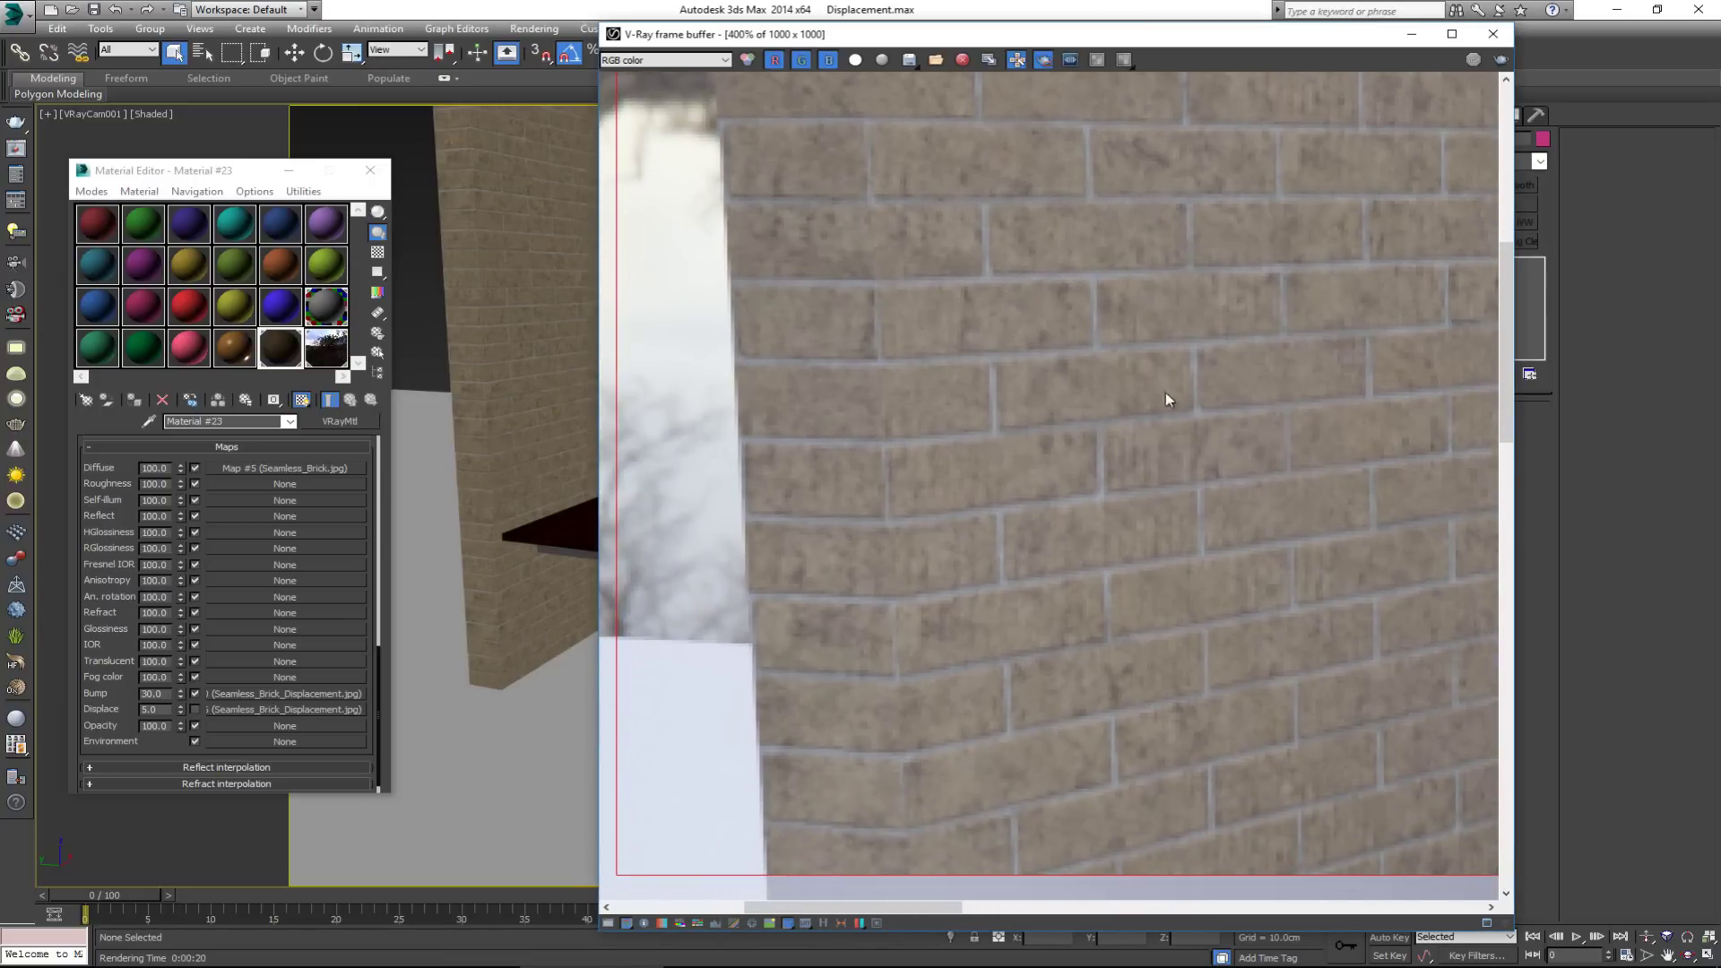
scroll(934, 531, down, 2)
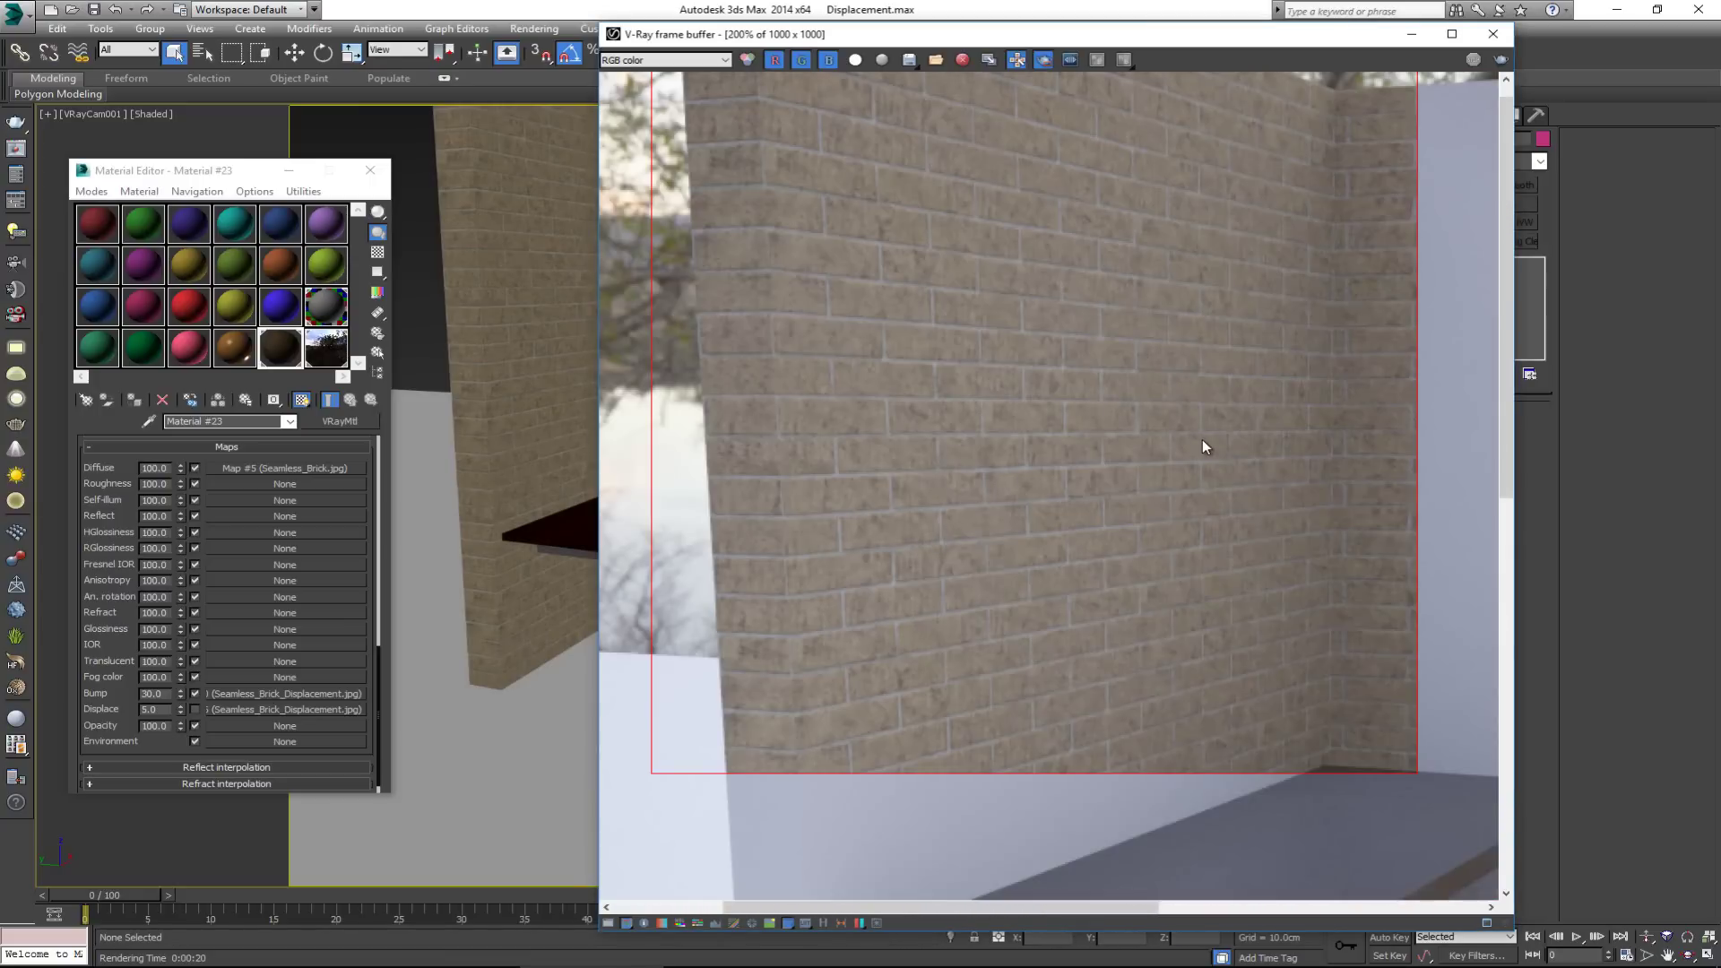
- Set the bump amount to 500, render the wall region again and inspect the brick relief up close
click(157, 694)
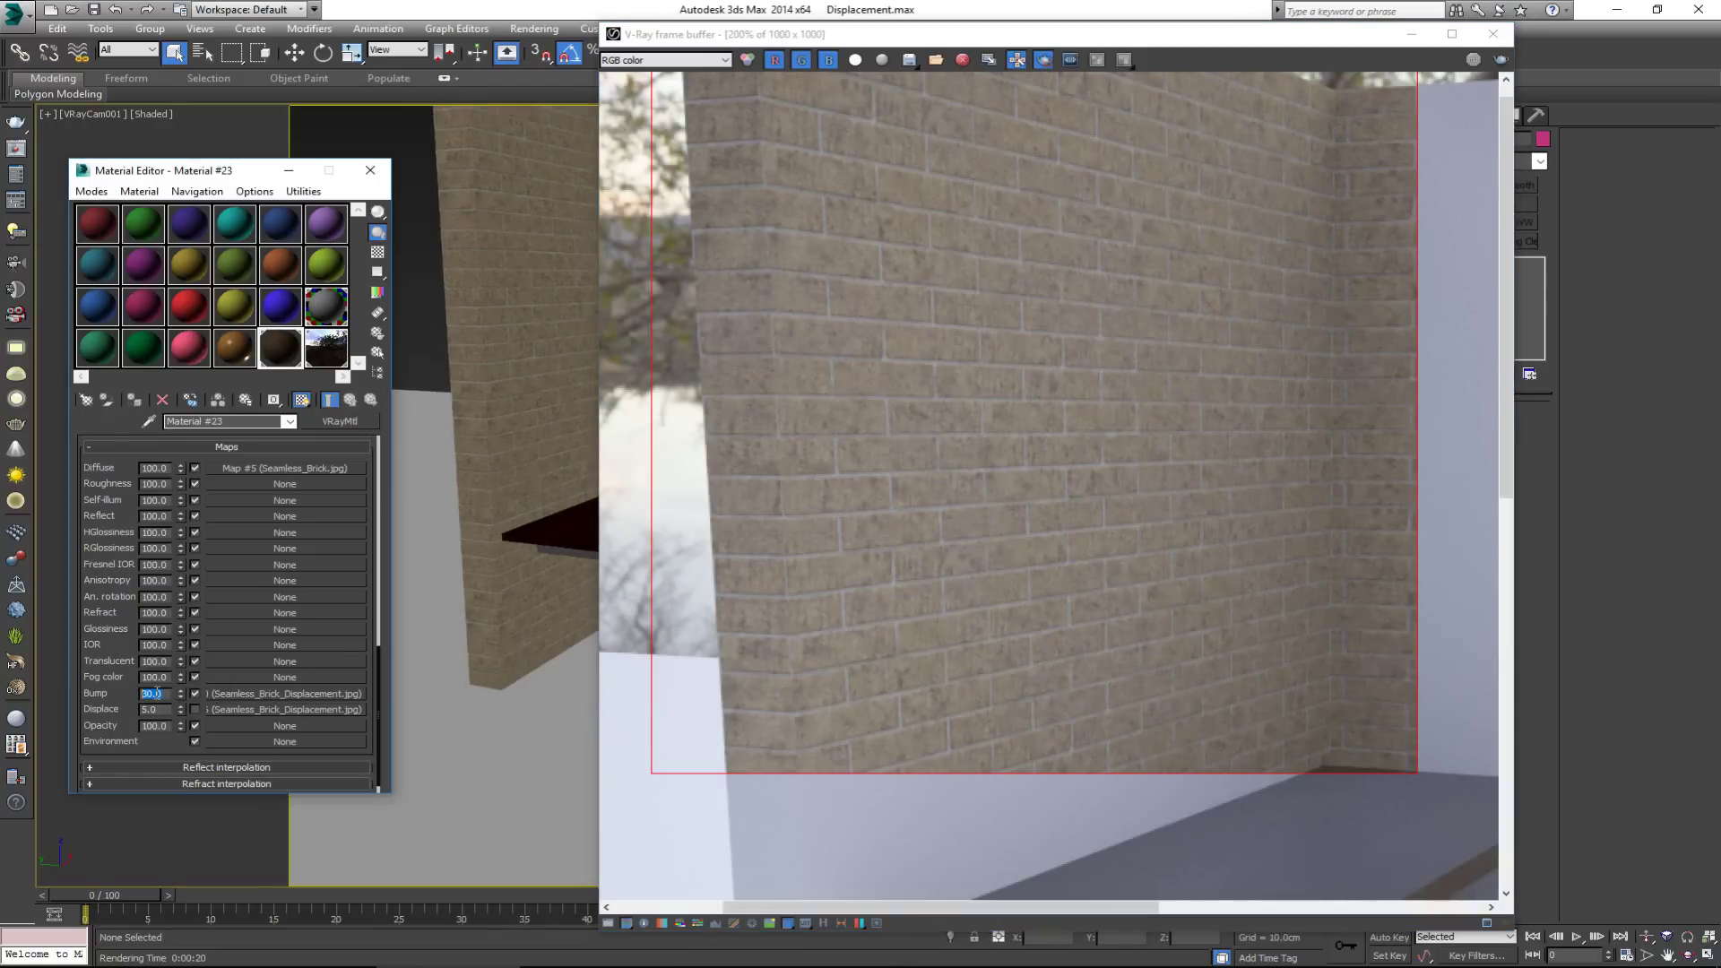
text(500)
click(862, 433)
scroll(862, 434, down, 2)
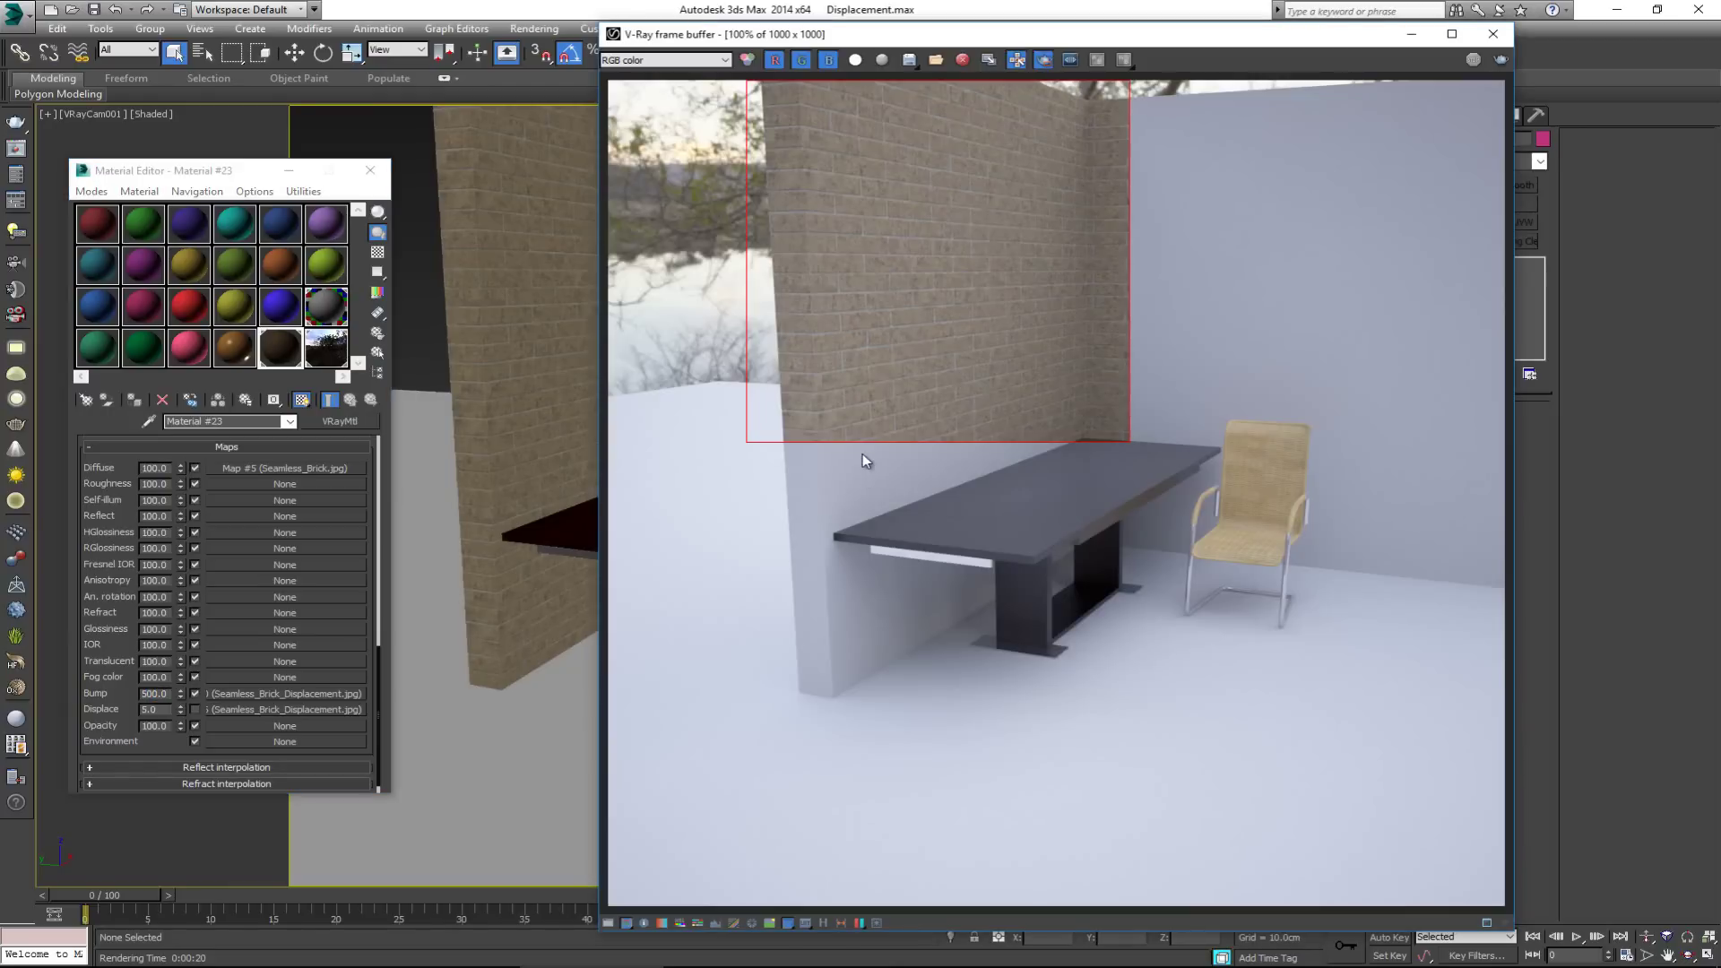
scroll(934, 220, up, 1)
scroll(844, 206, down, 1)
click(1502, 60)
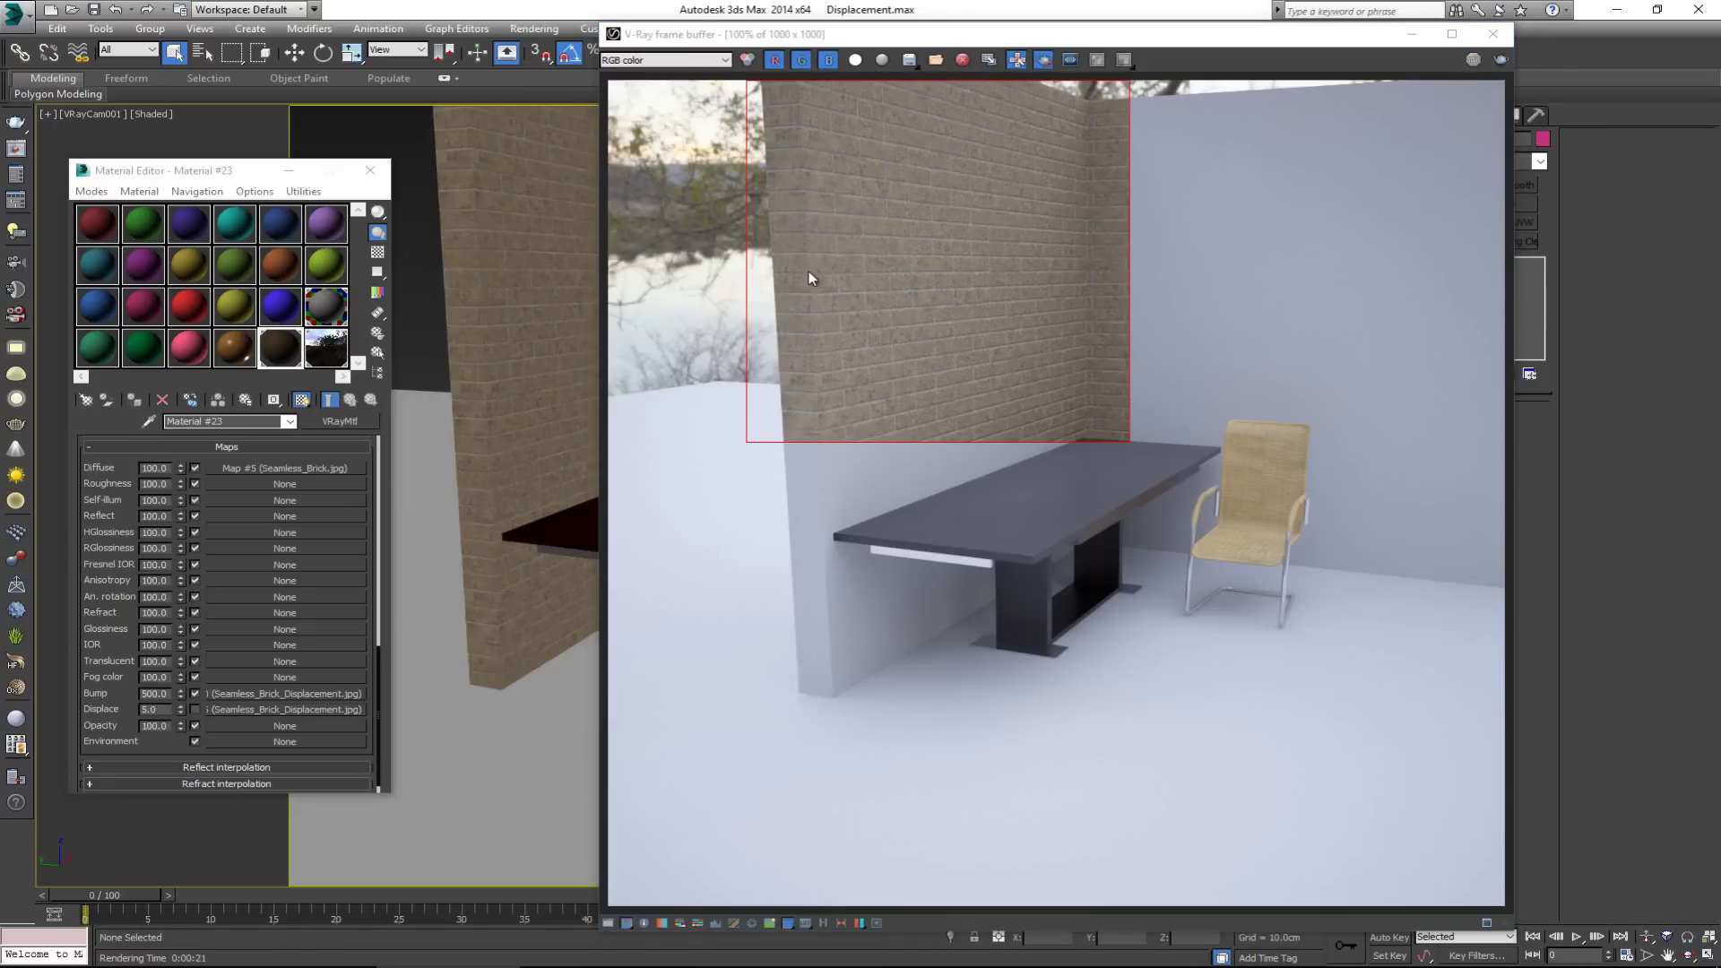
scroll(816, 296, up, 1)
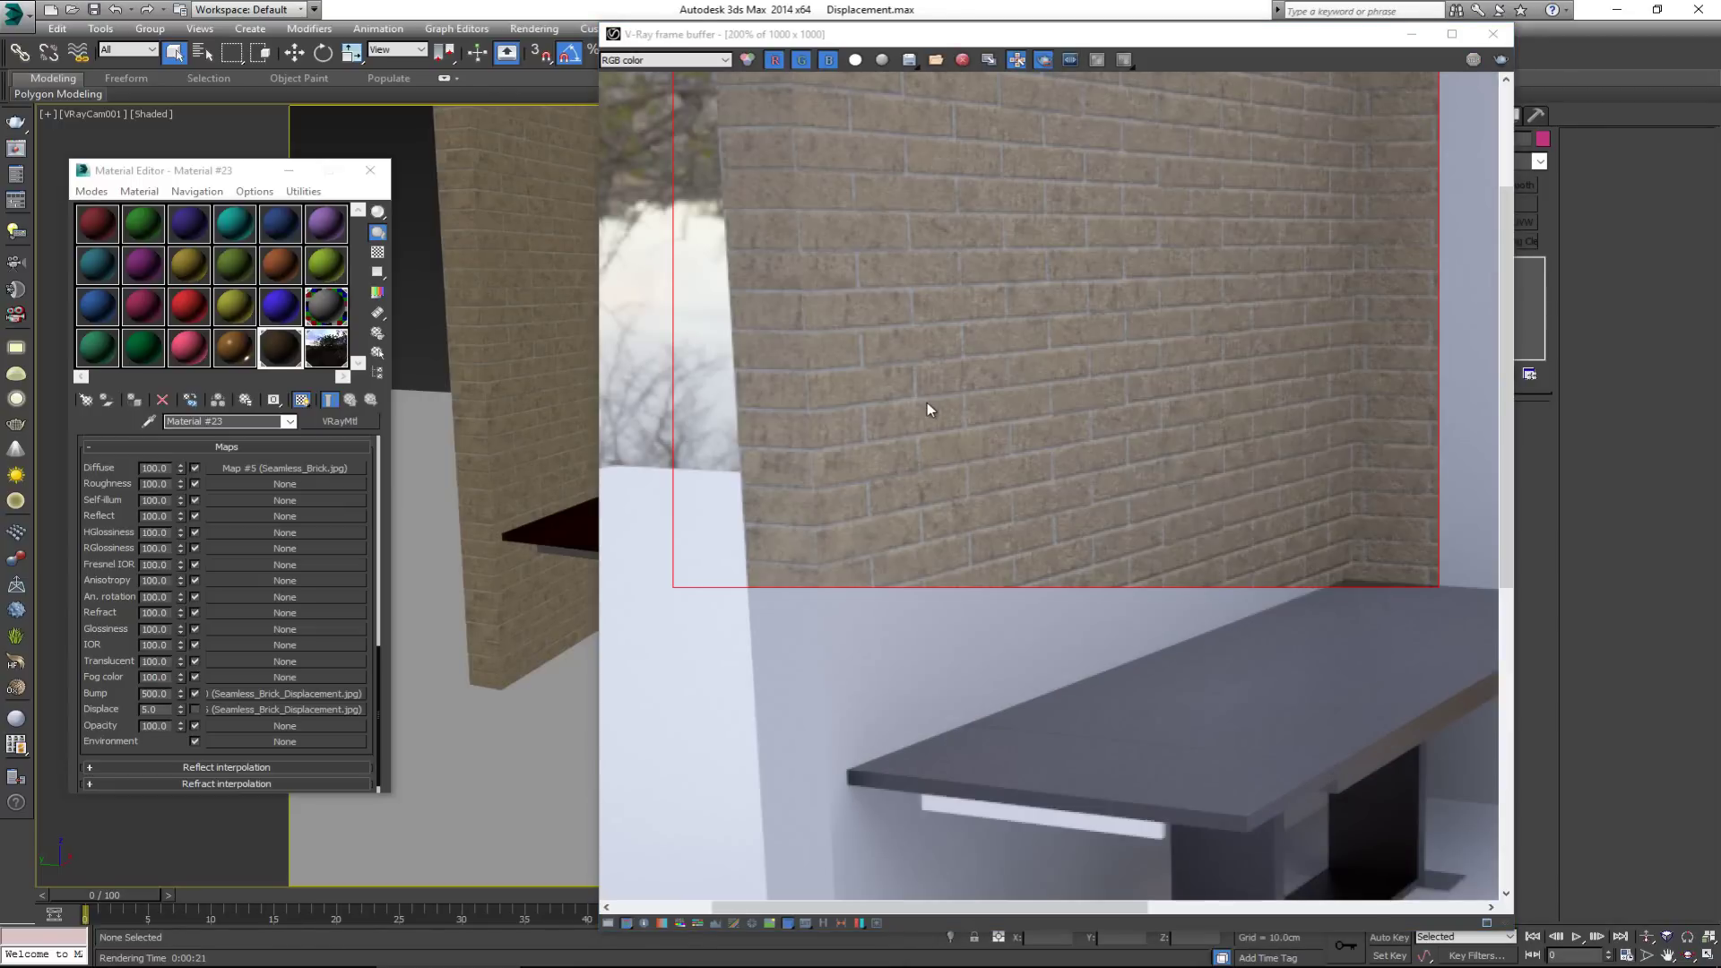
scroll(927, 409, up, 1)
middle_drag(1190, 384, 1050, 545)
scroll(1087, 443, down, 1)
scroll(993, 434, down, 1)
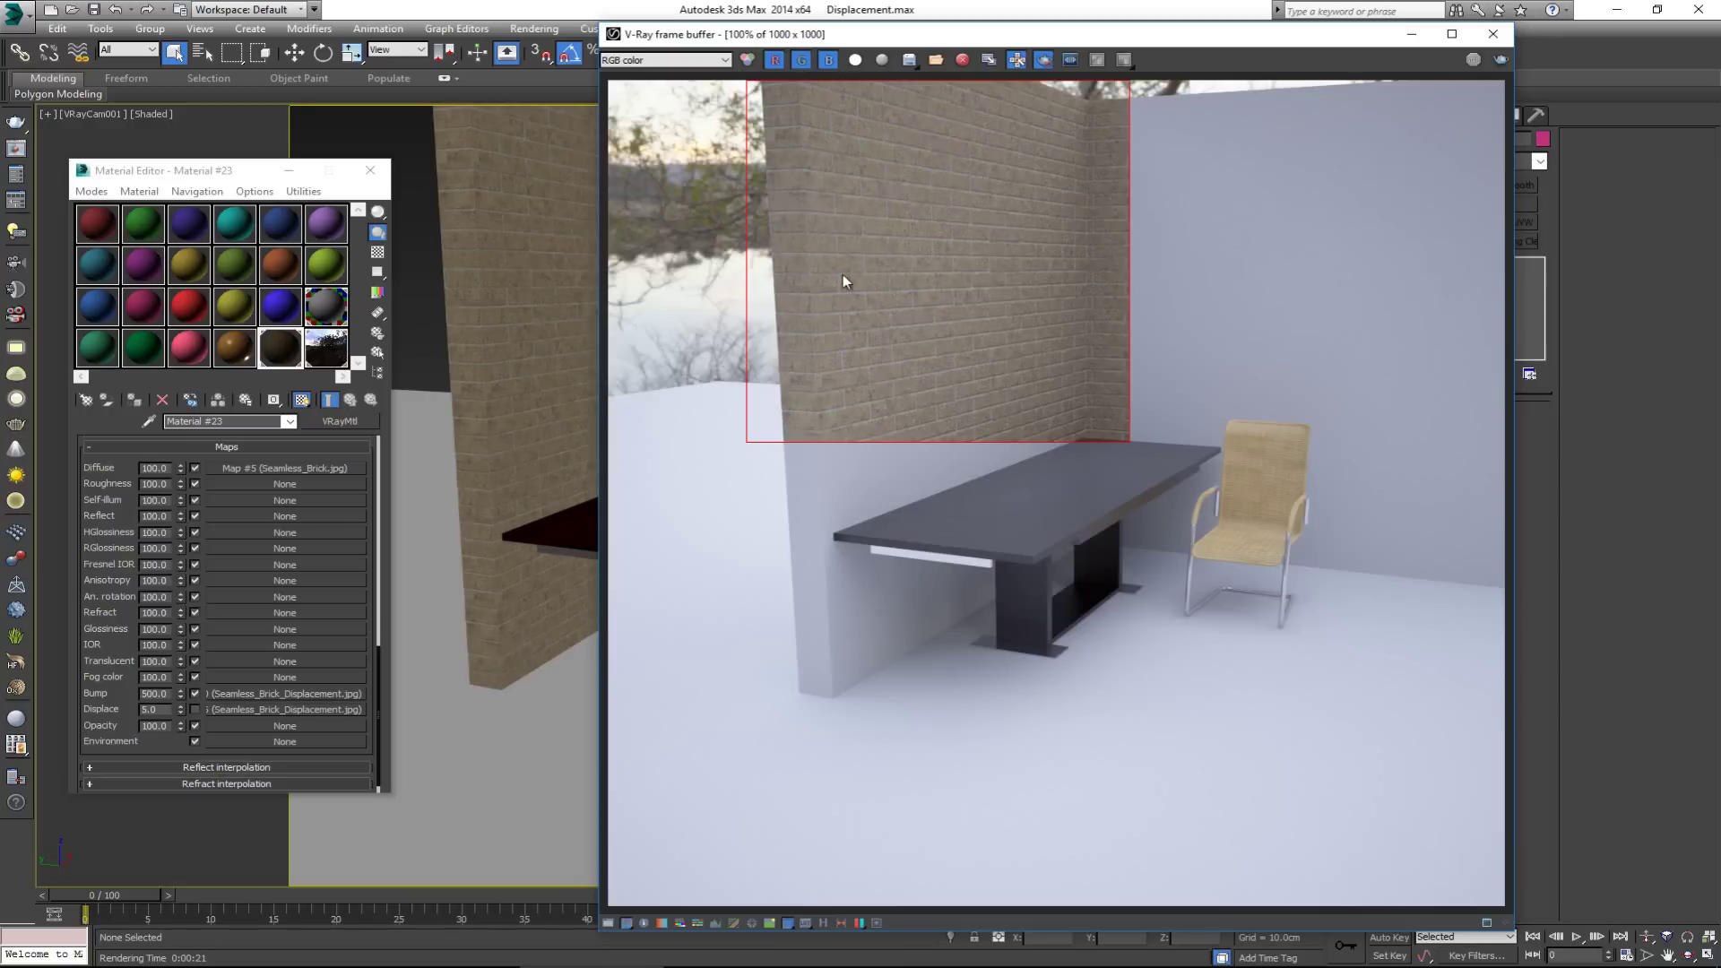
- Turn off the brick material's Bump map and turn on its Displace map
click(195, 694)
click(194, 710)
drag(294, 708, 317, 715)
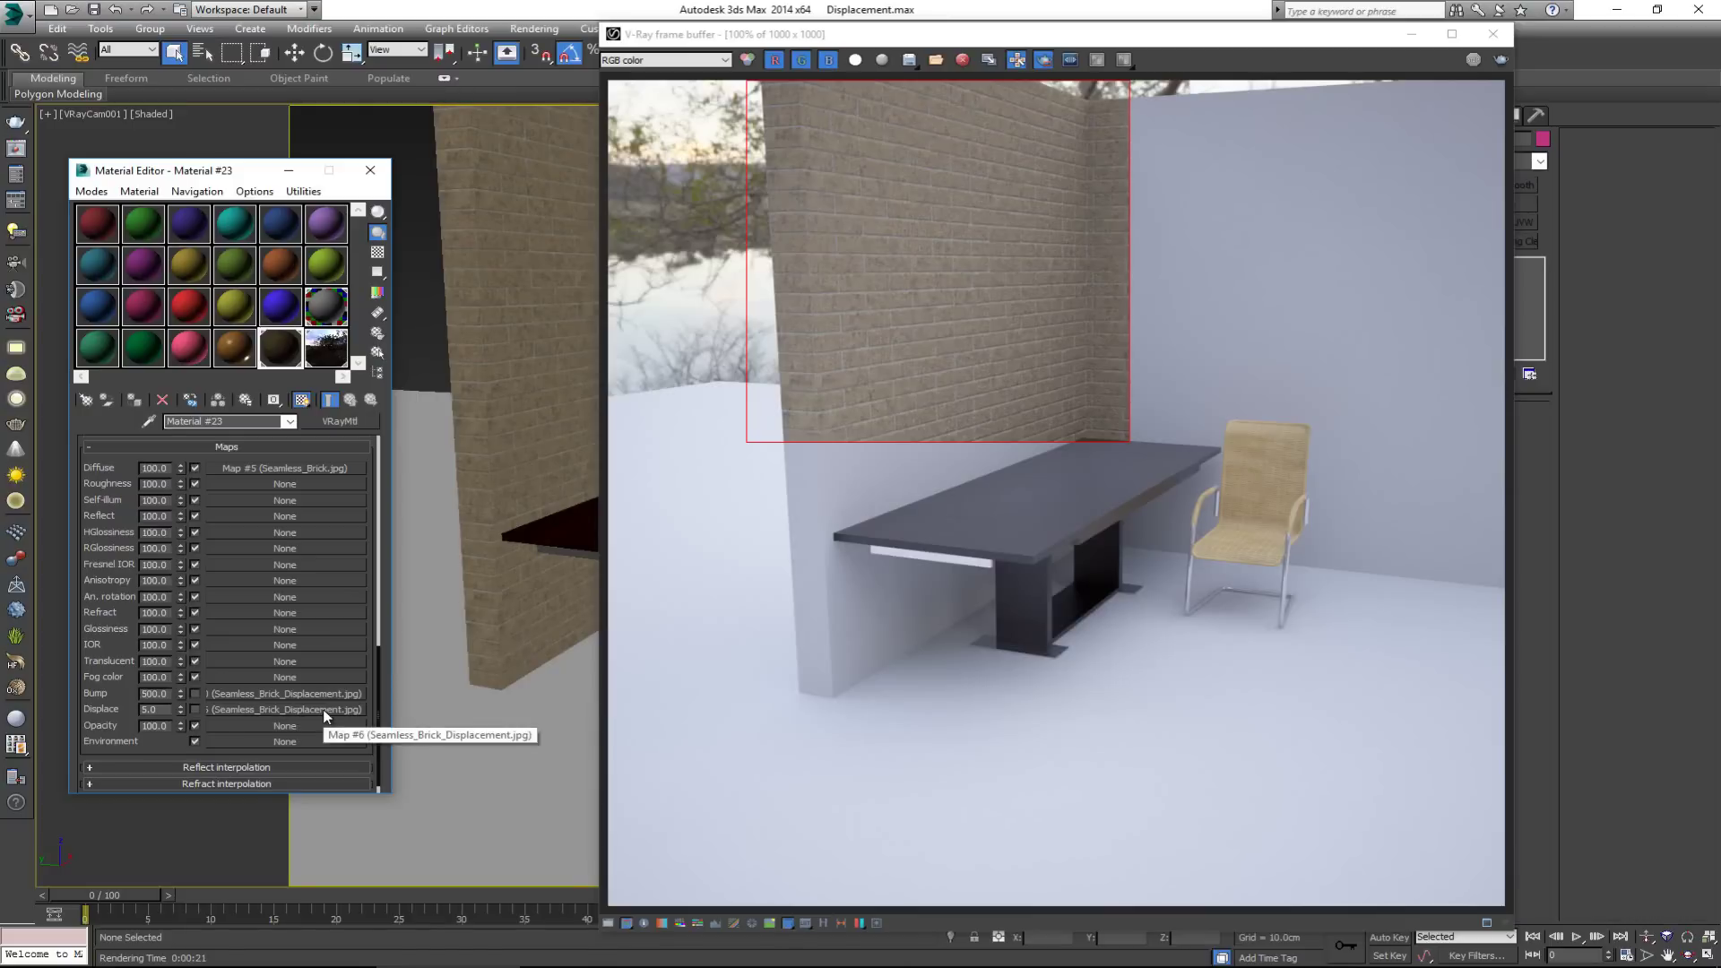
click(154, 709)
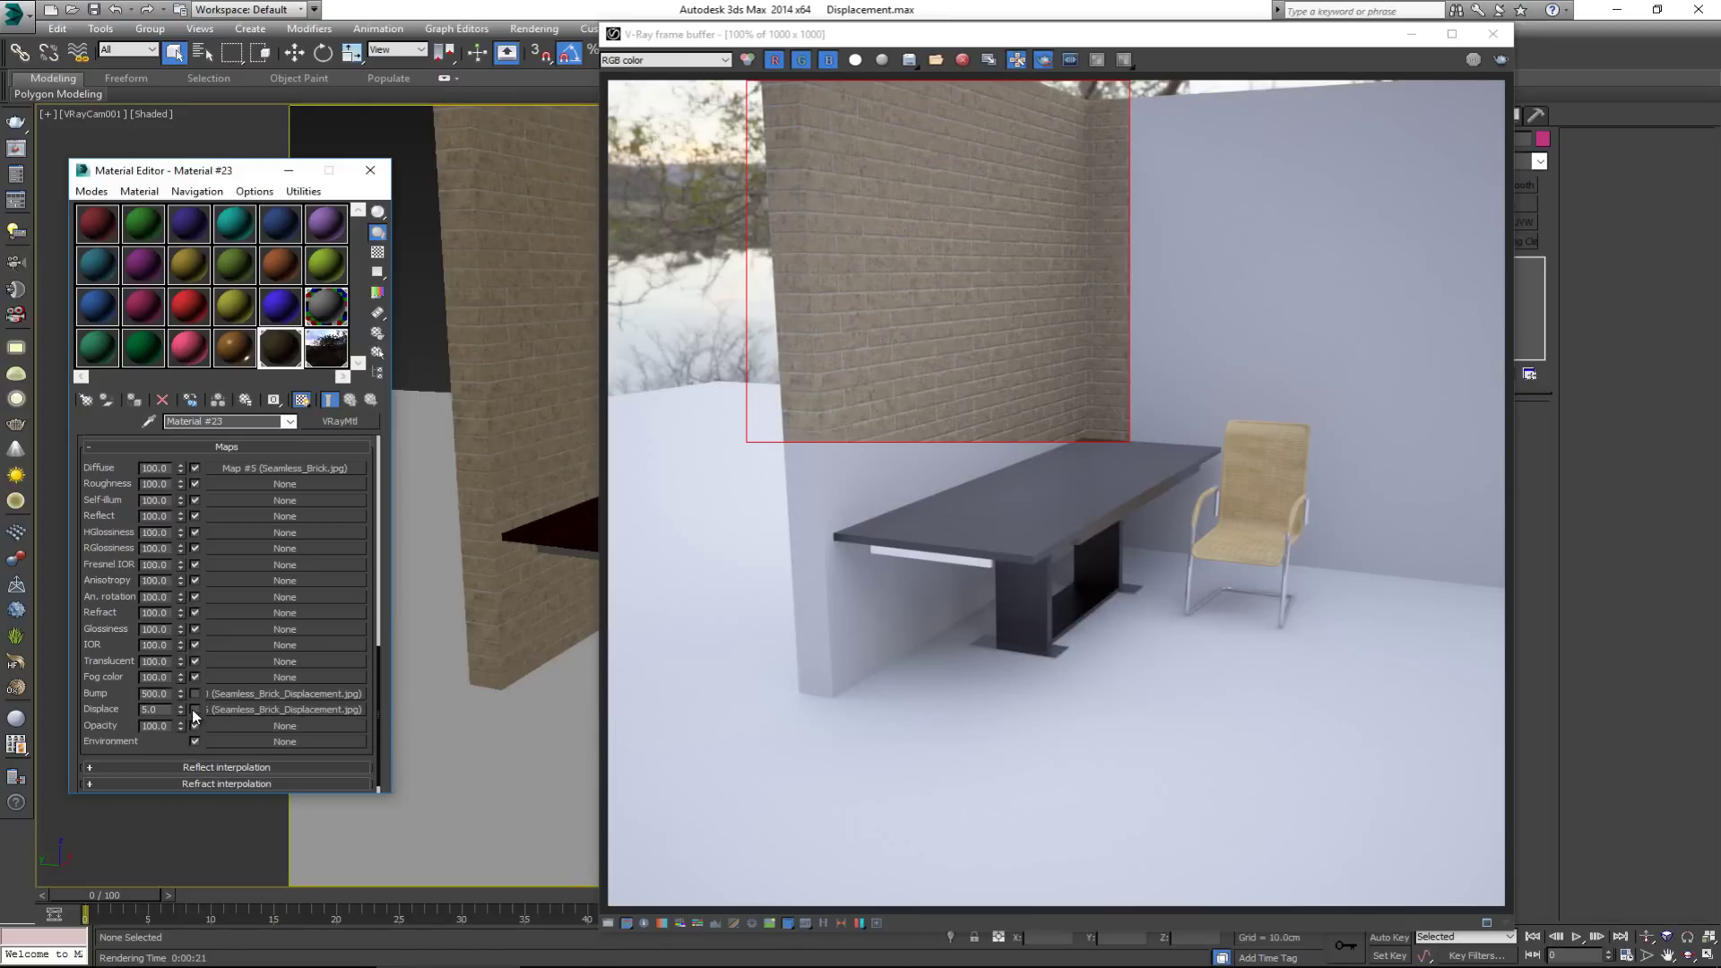
click(194, 709)
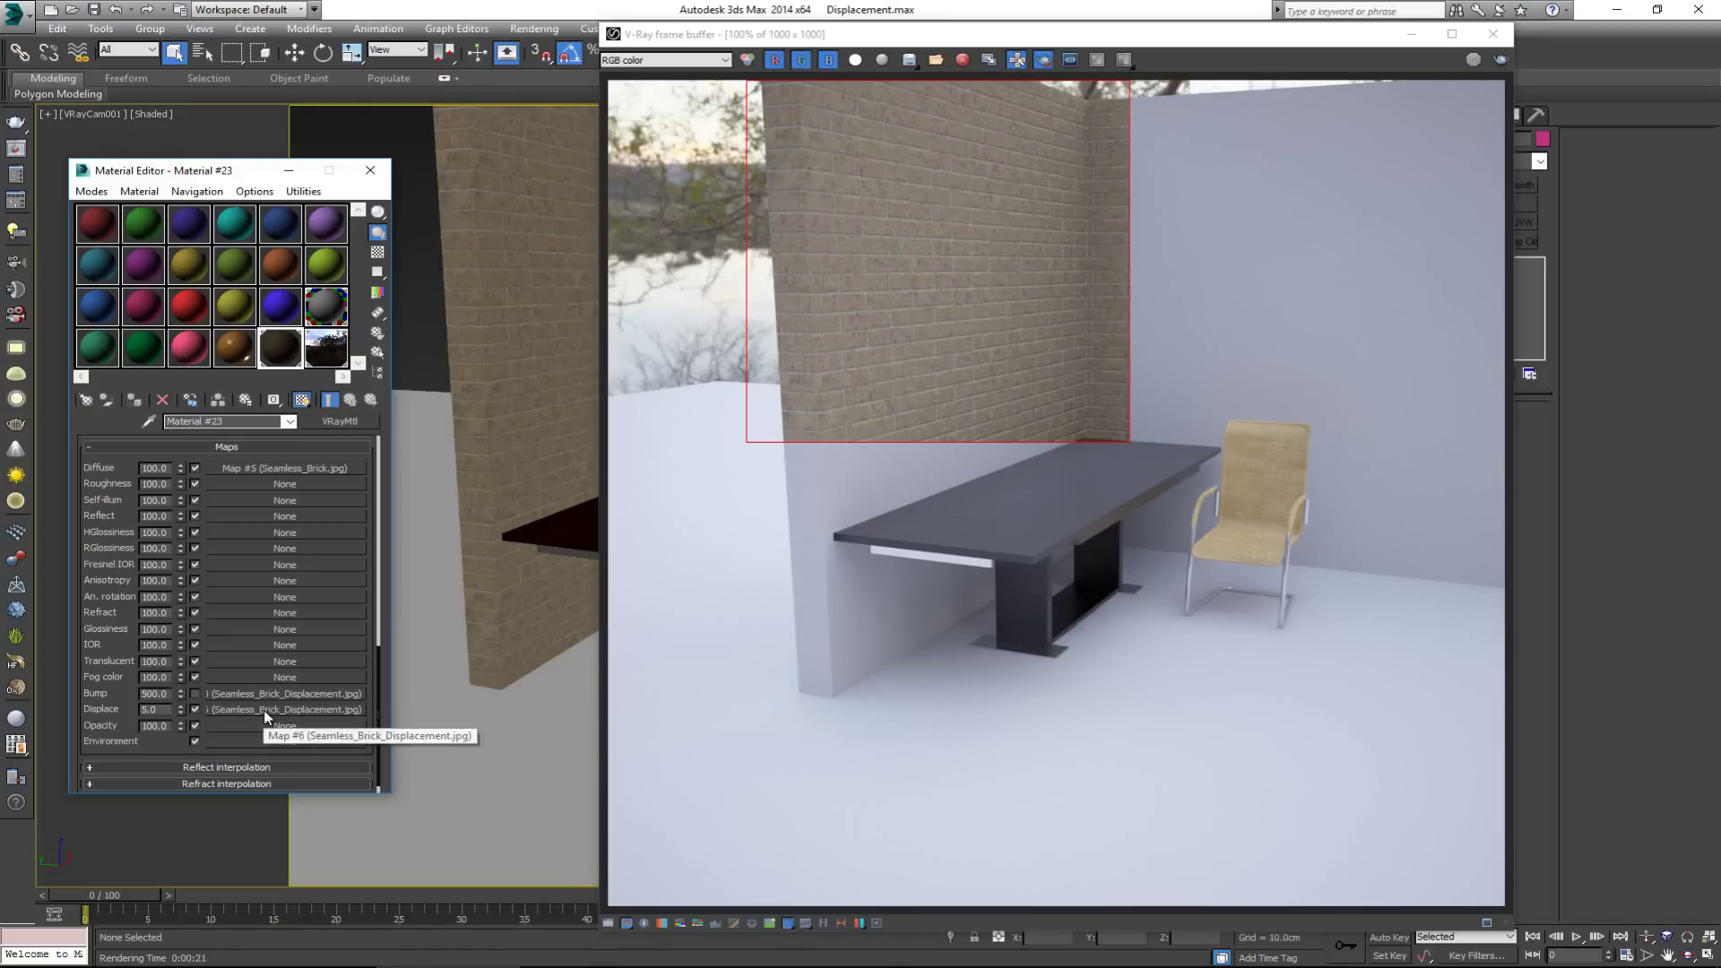
- Set the material's displacement amount to 2 and clear the map from the Bump slot
double_click(154, 708)
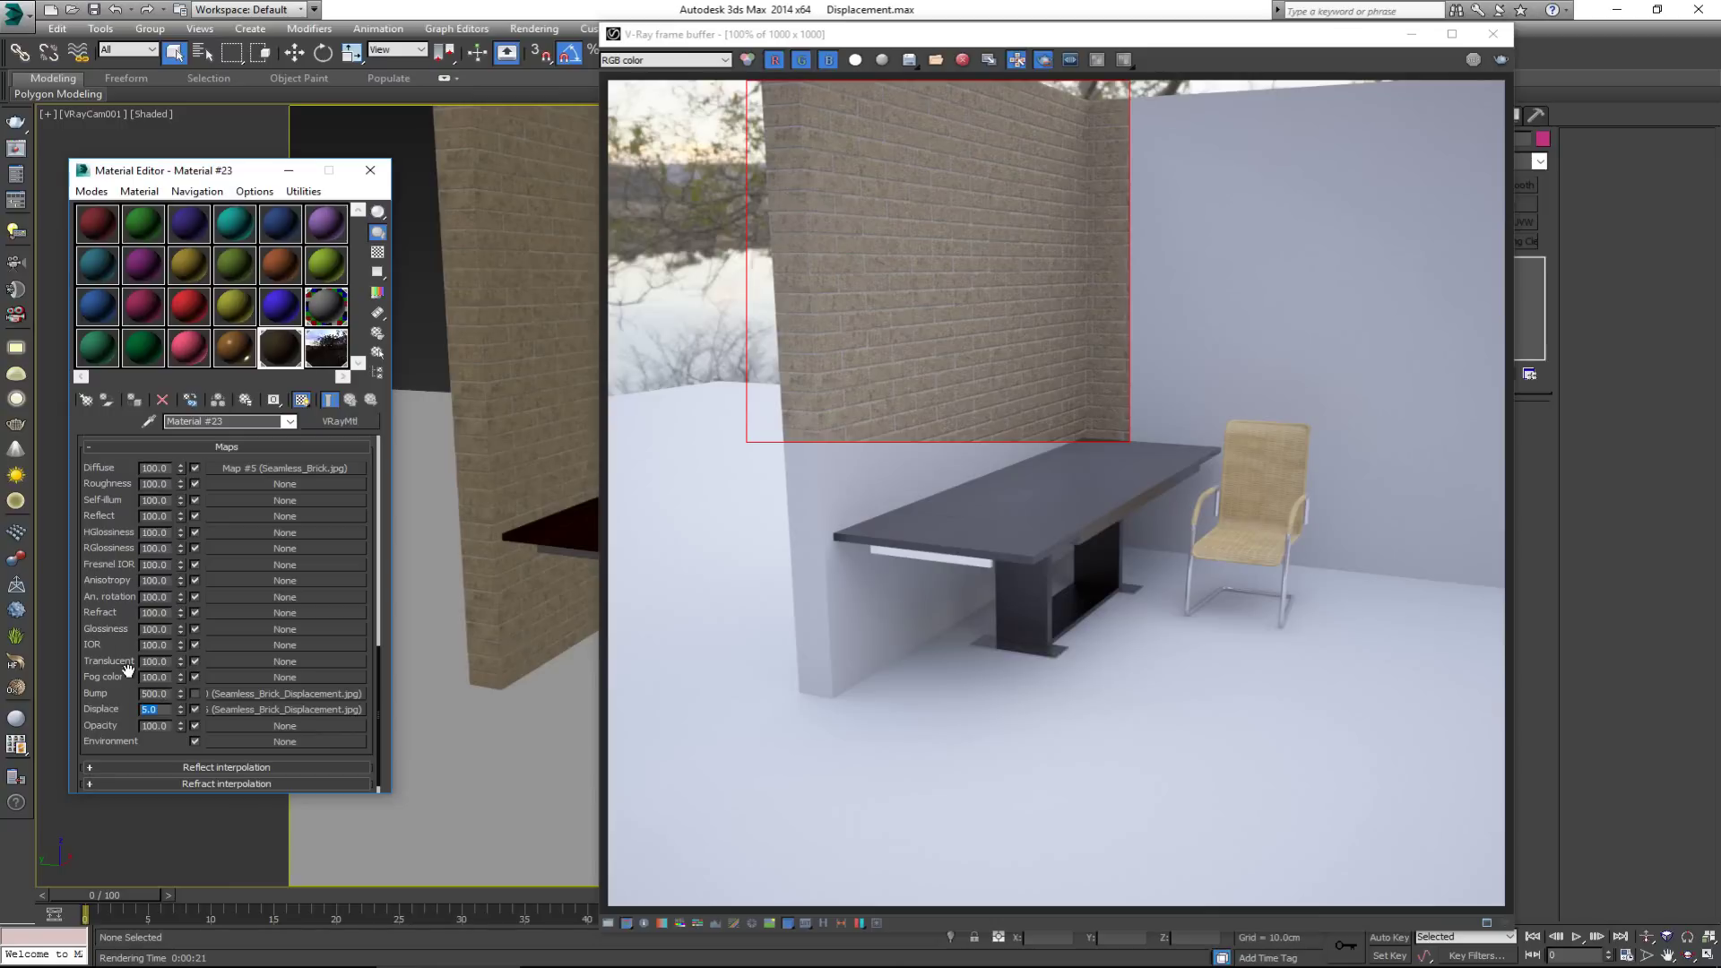
text(2)
key(Return)
right_click(222, 702)
click(287, 741)
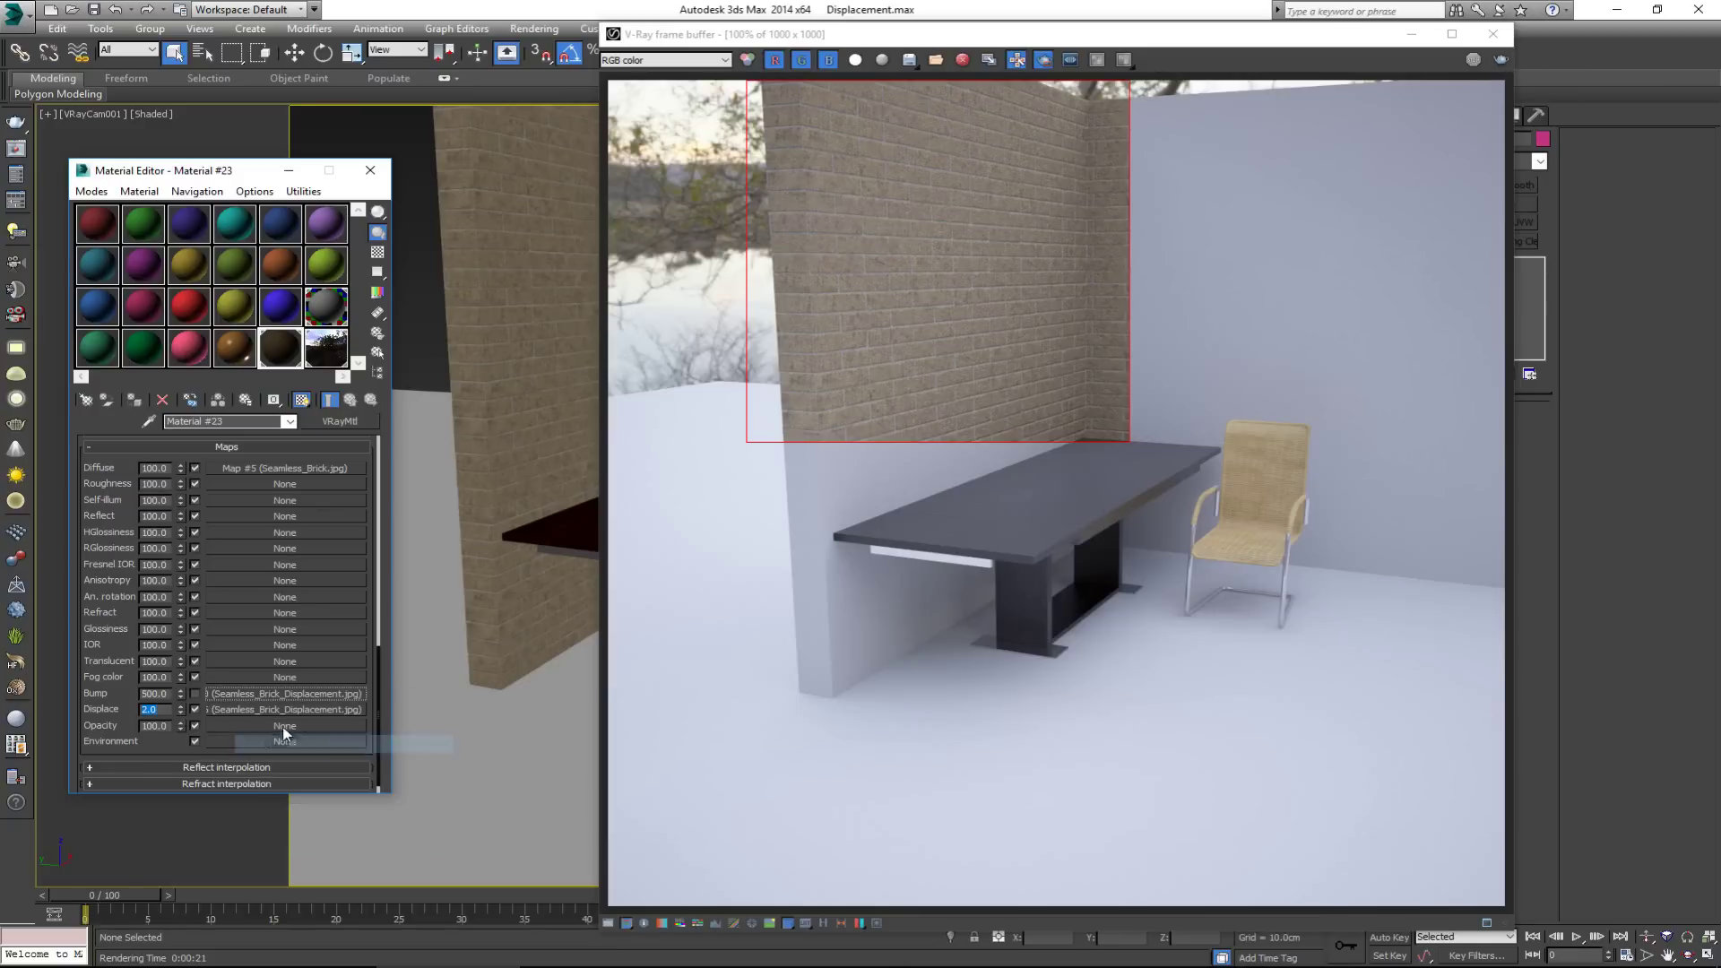
- Render the wall region again and inspect the displaced bricks and the wall's outer corner up close
click(1501, 61)
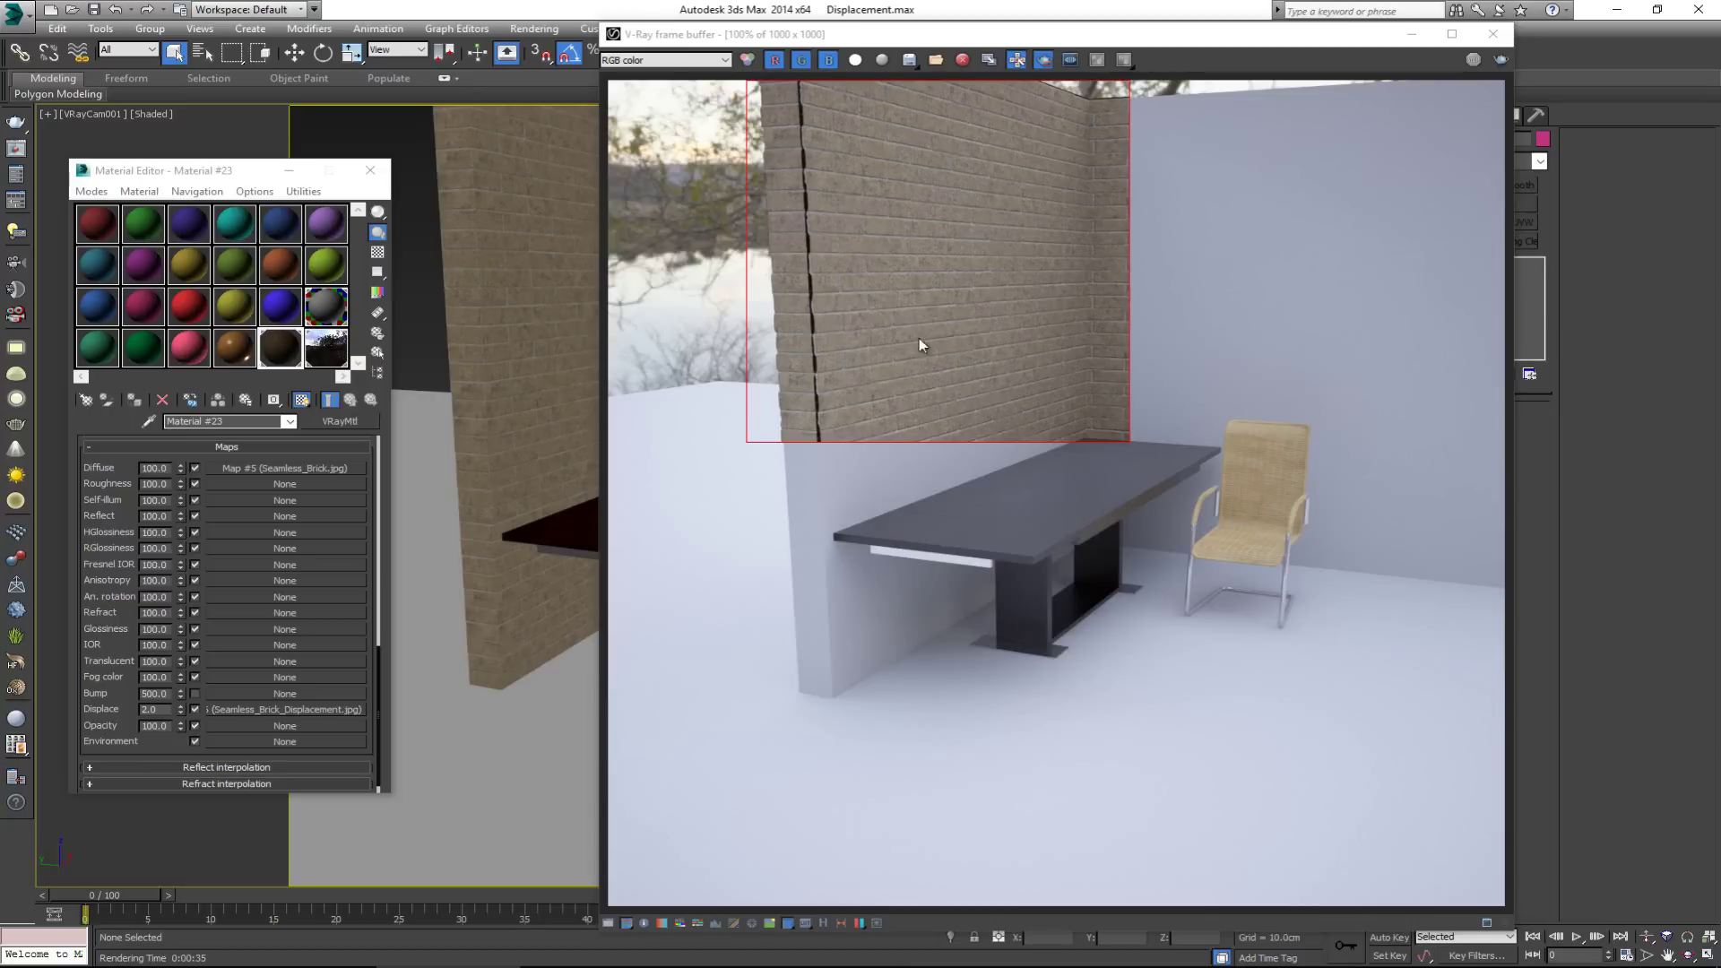
scroll(772, 305, up, 2)
middle_drag(806, 273, 784, 410)
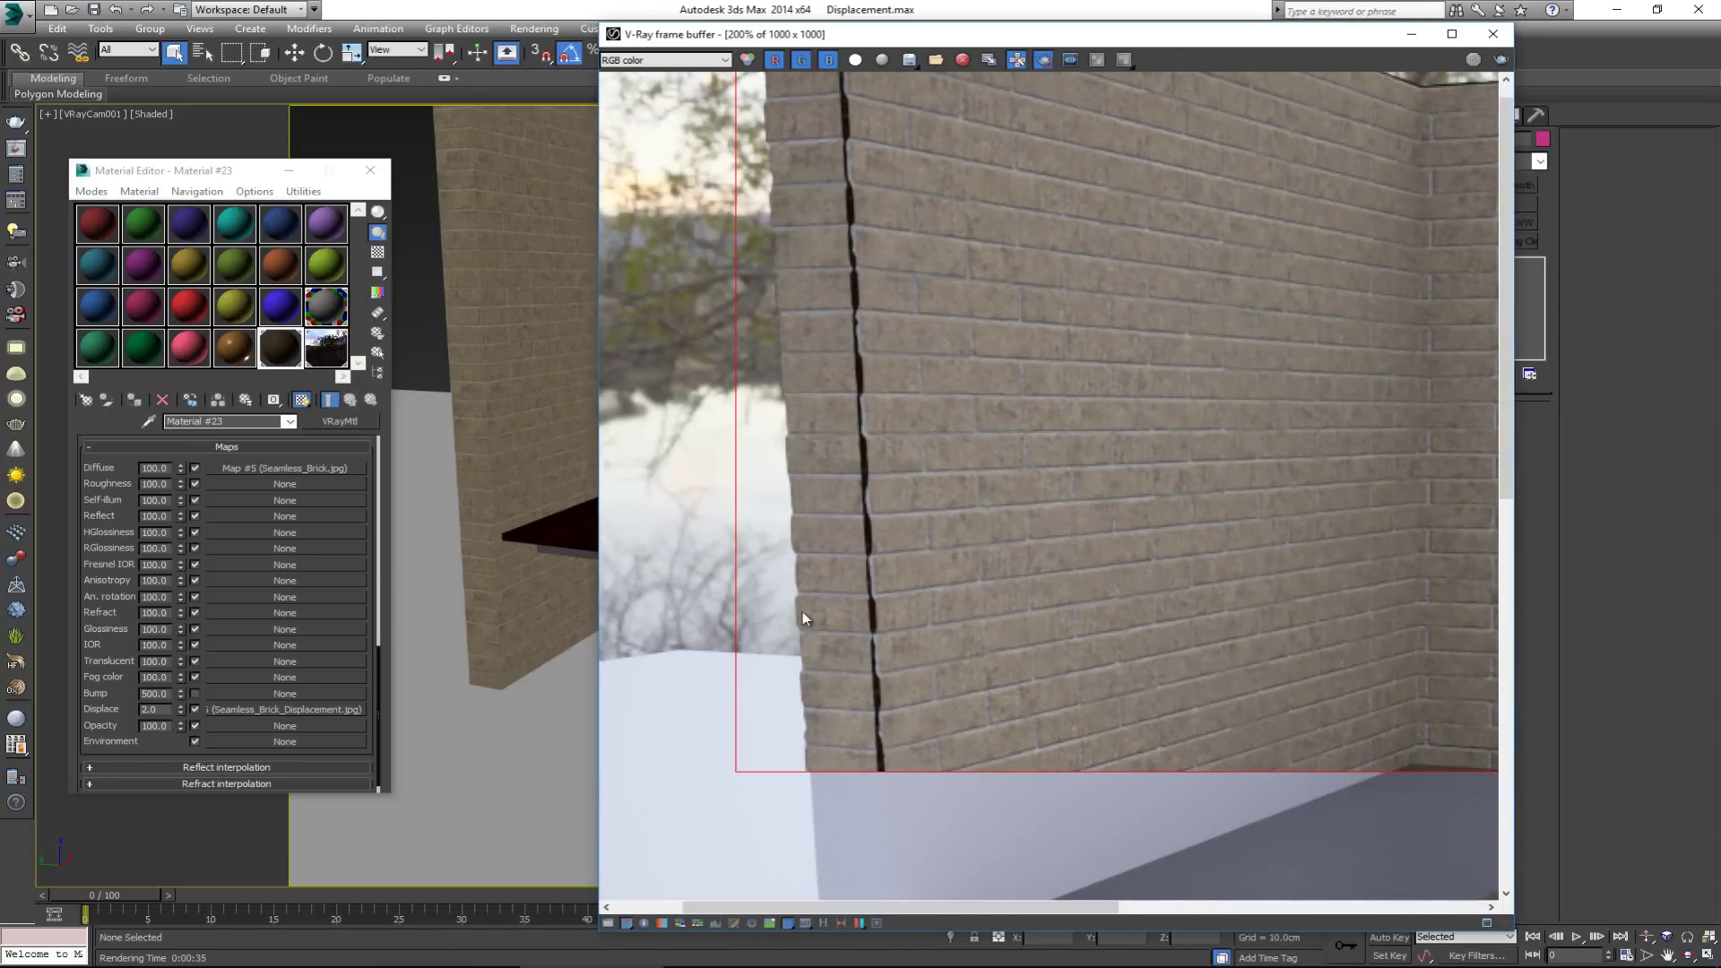
scroll(842, 332, down, 1)
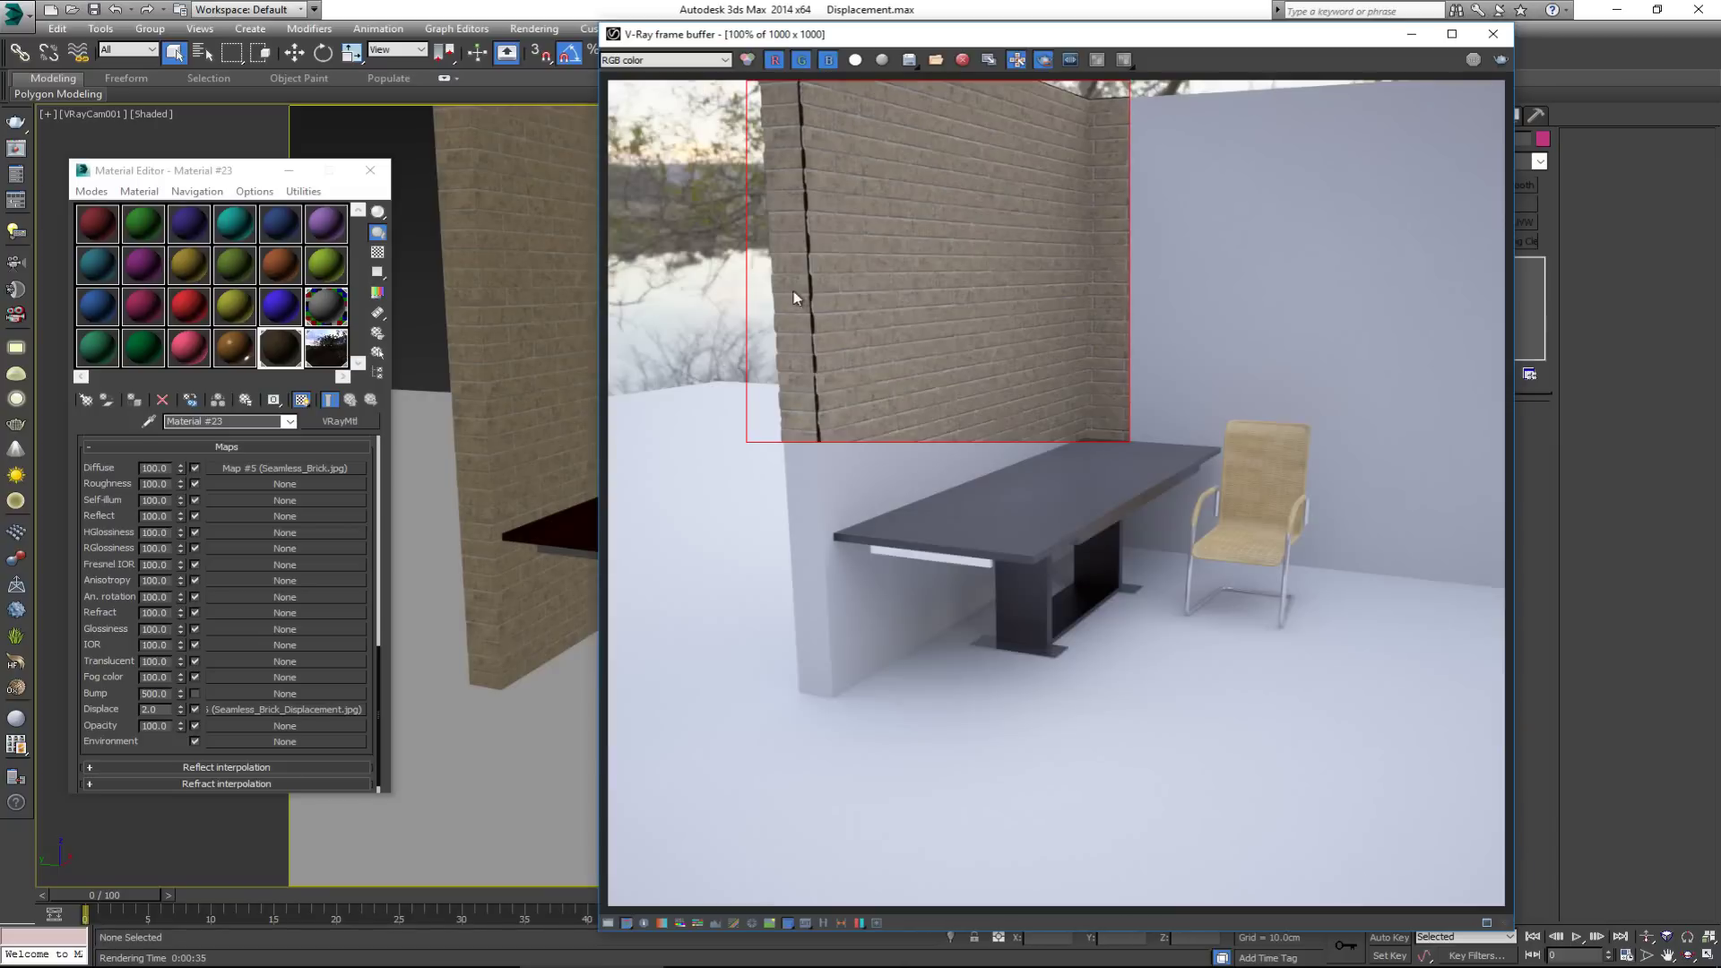
scroll(794, 287, up, 1)
scroll(880, 386, down, 1)
scroll(848, 188, up, 1)
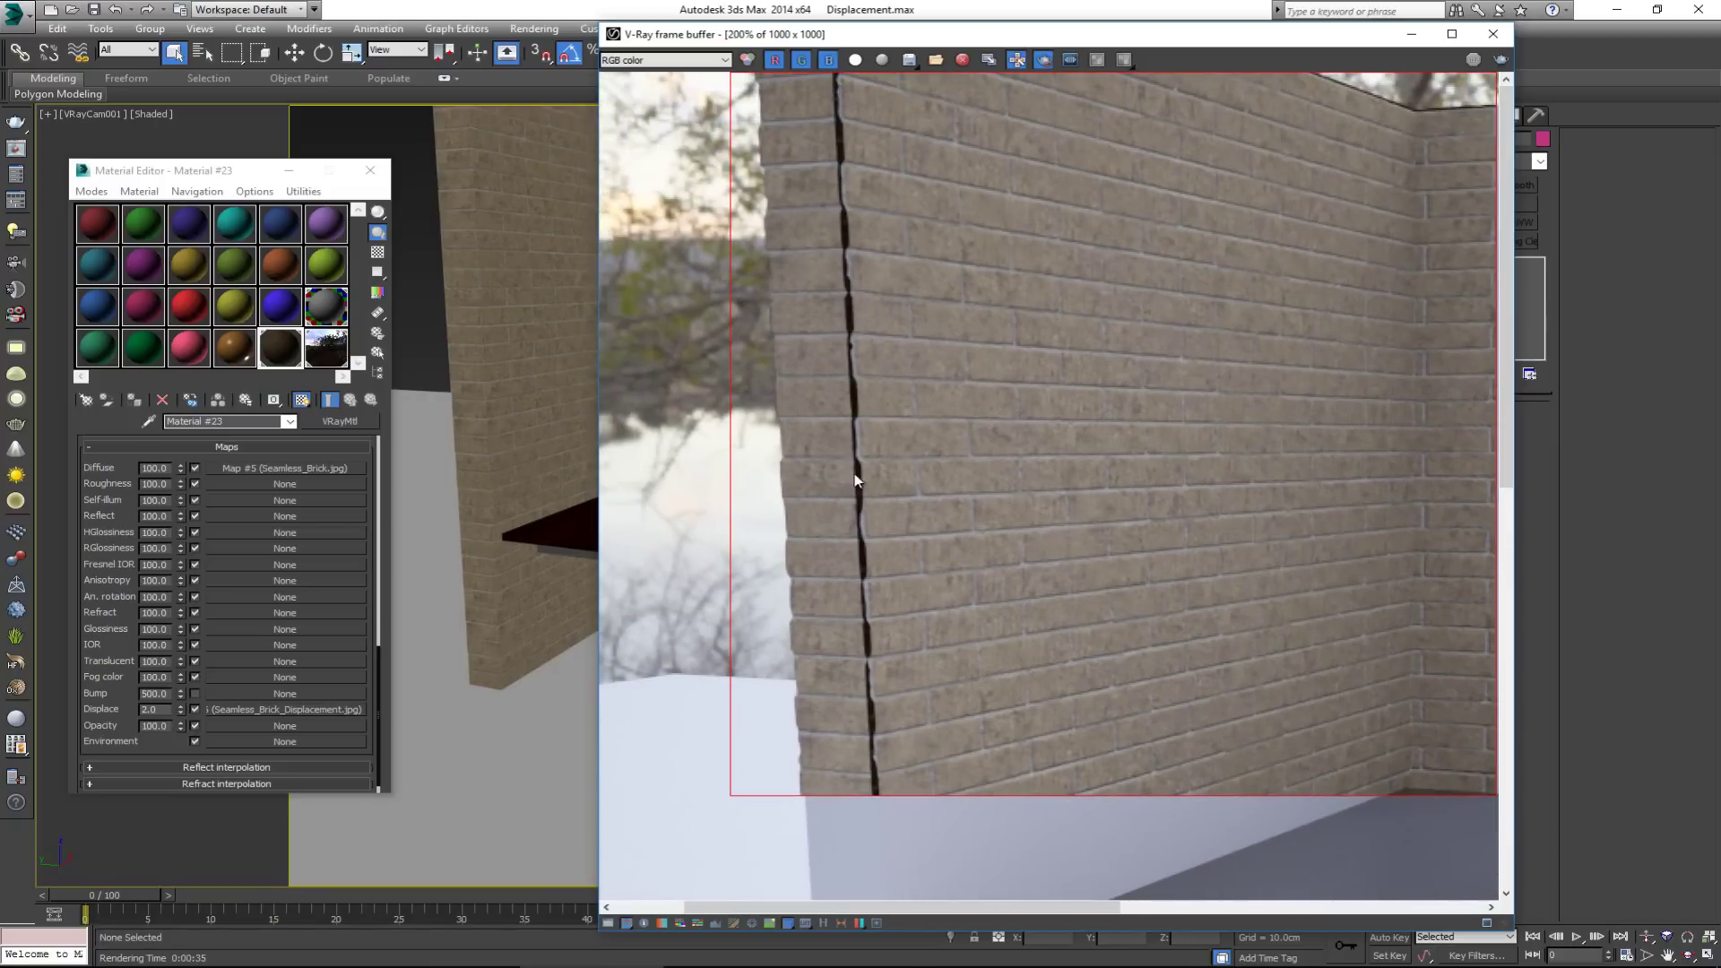
middle_drag(908, 765, 847, 649)
scroll(847, 649, down, 1)
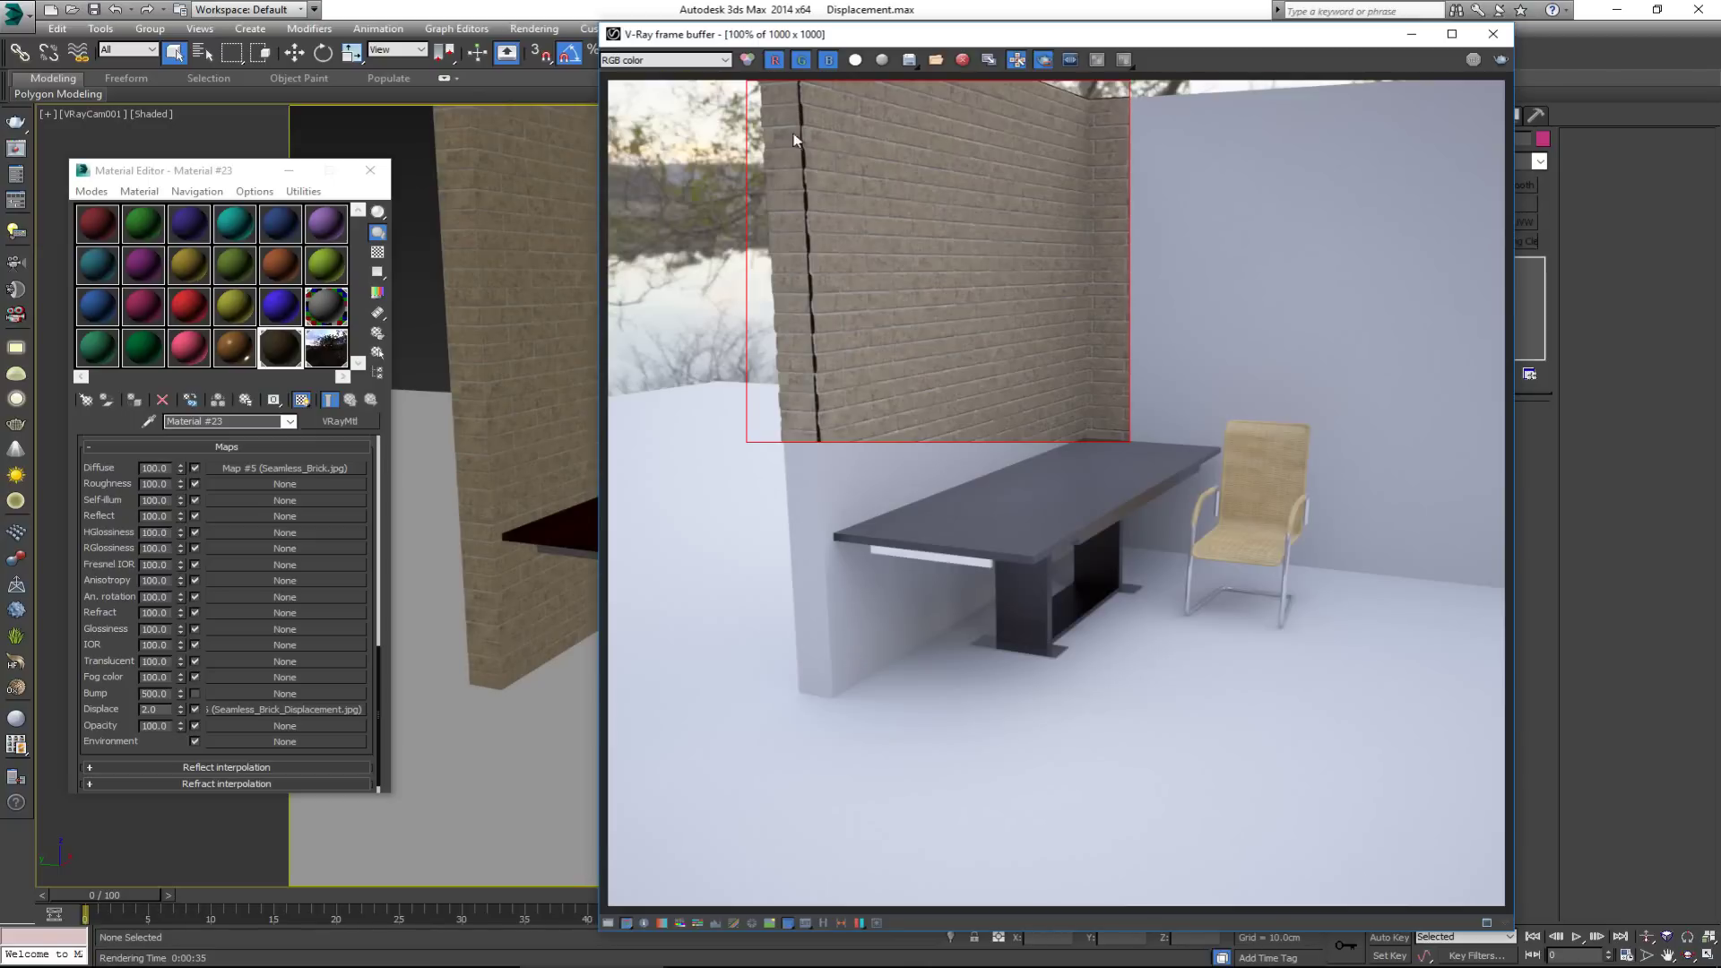
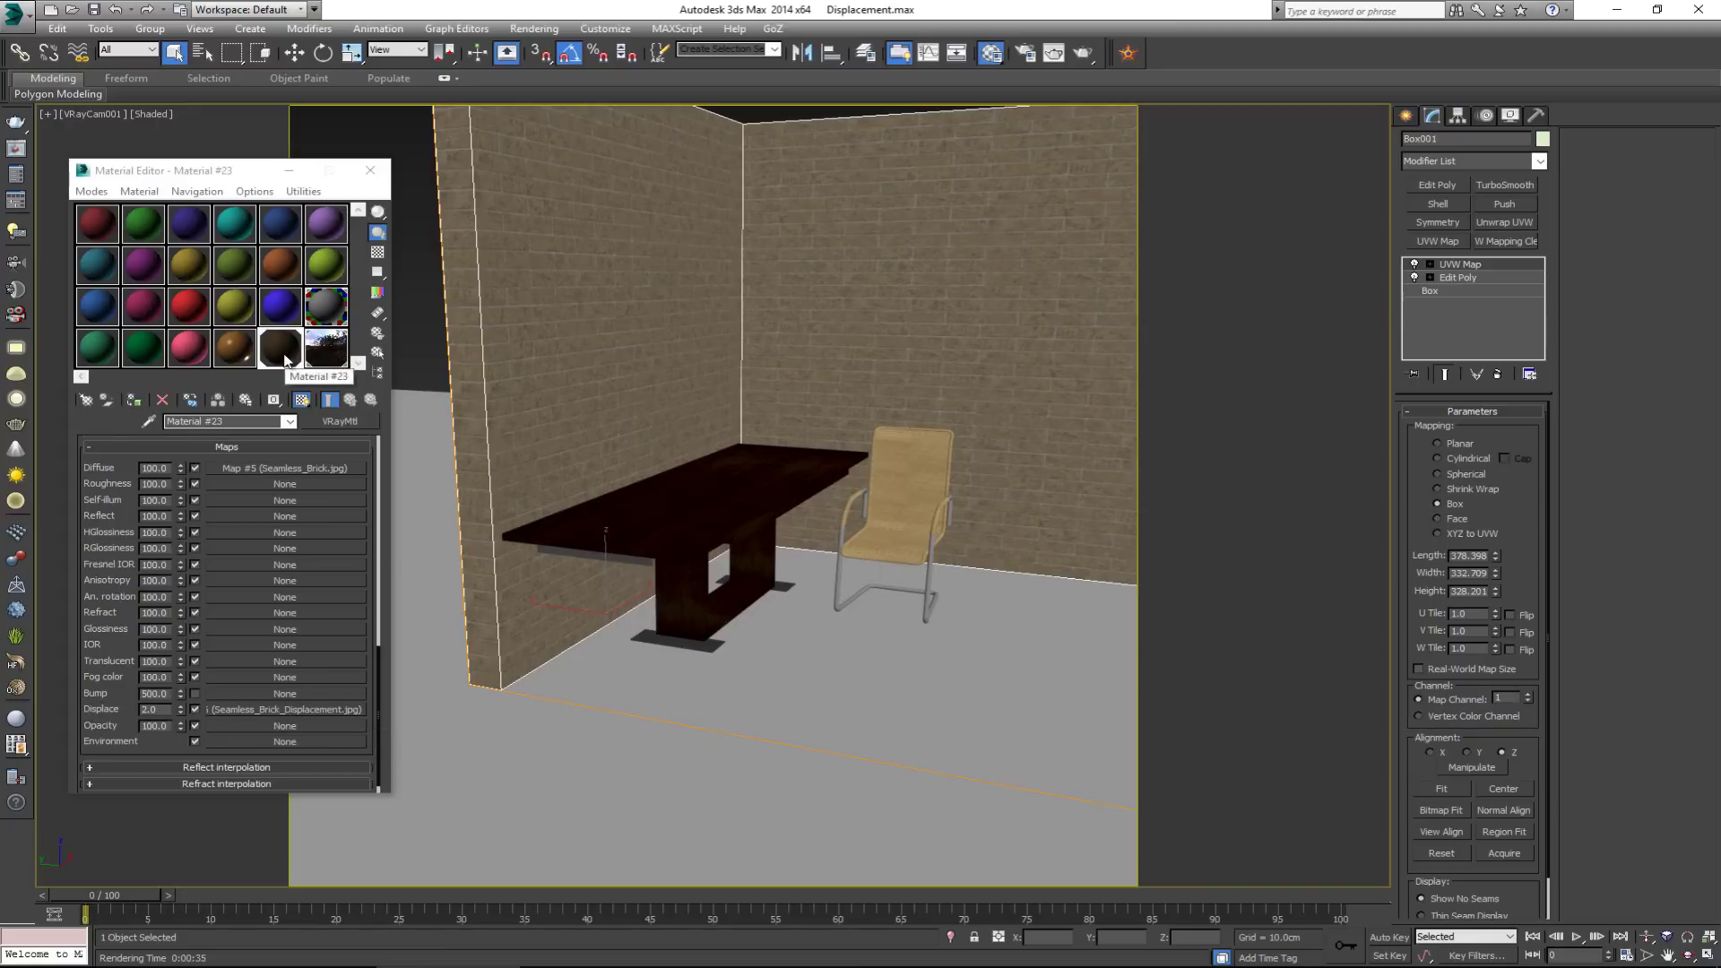
- Add a VRayDisplacementMod modifier to the selected walls
click(1444, 160)
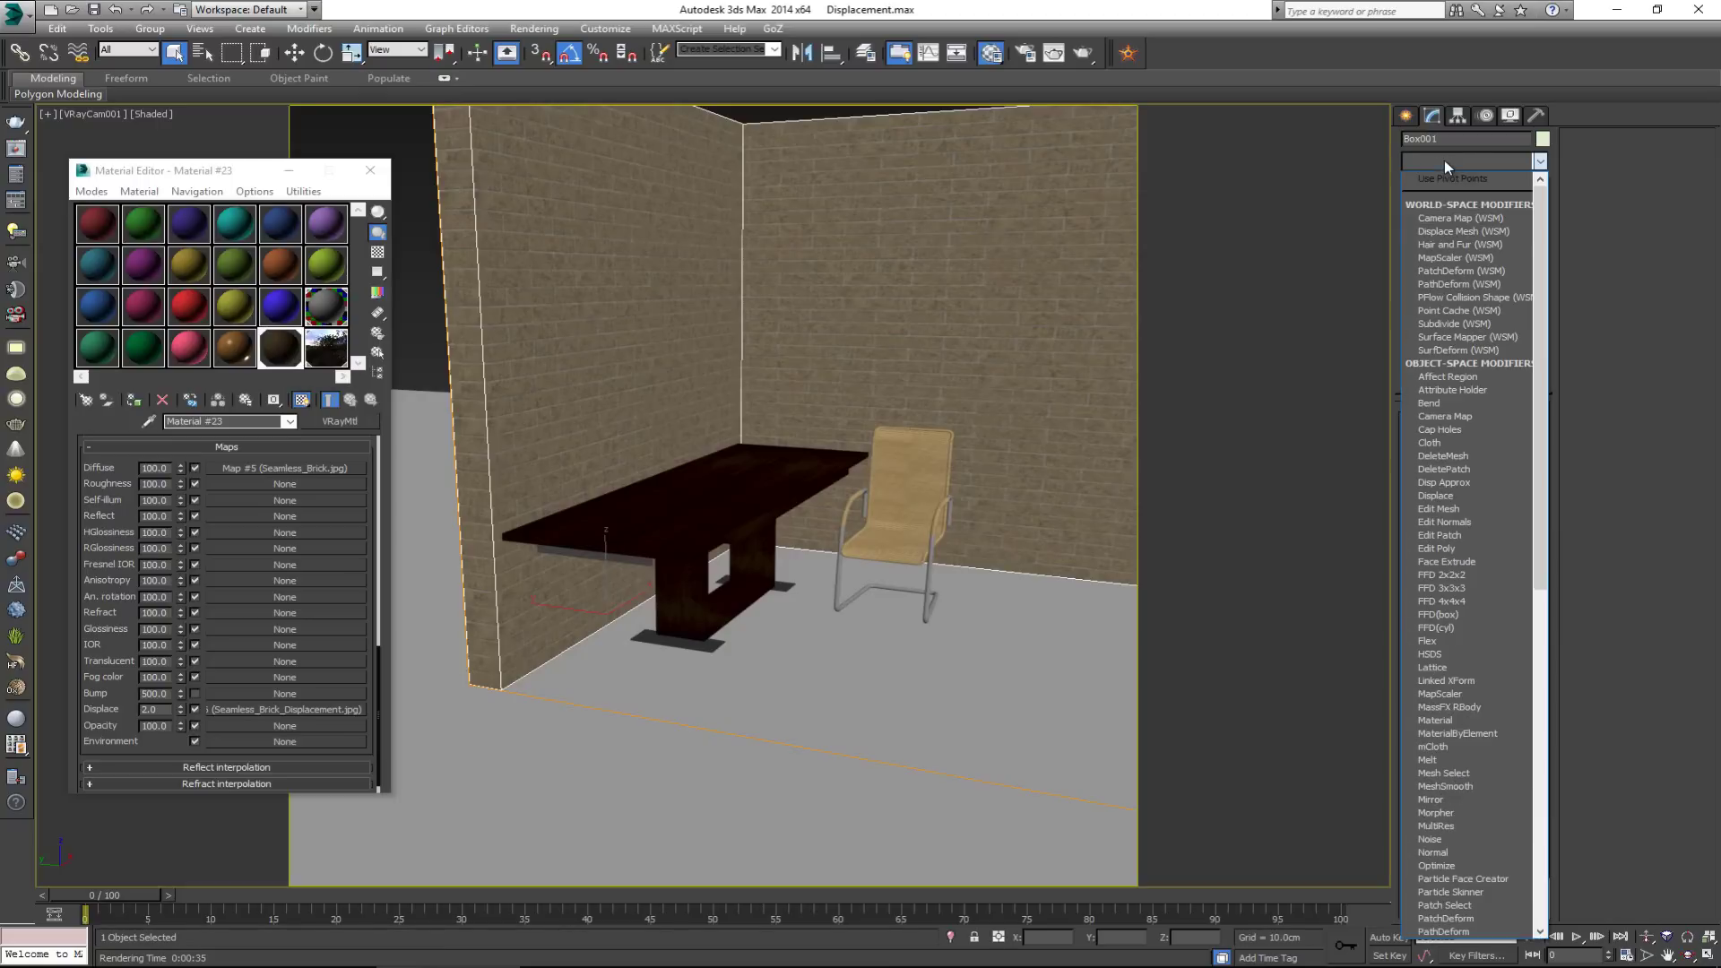
key(v)
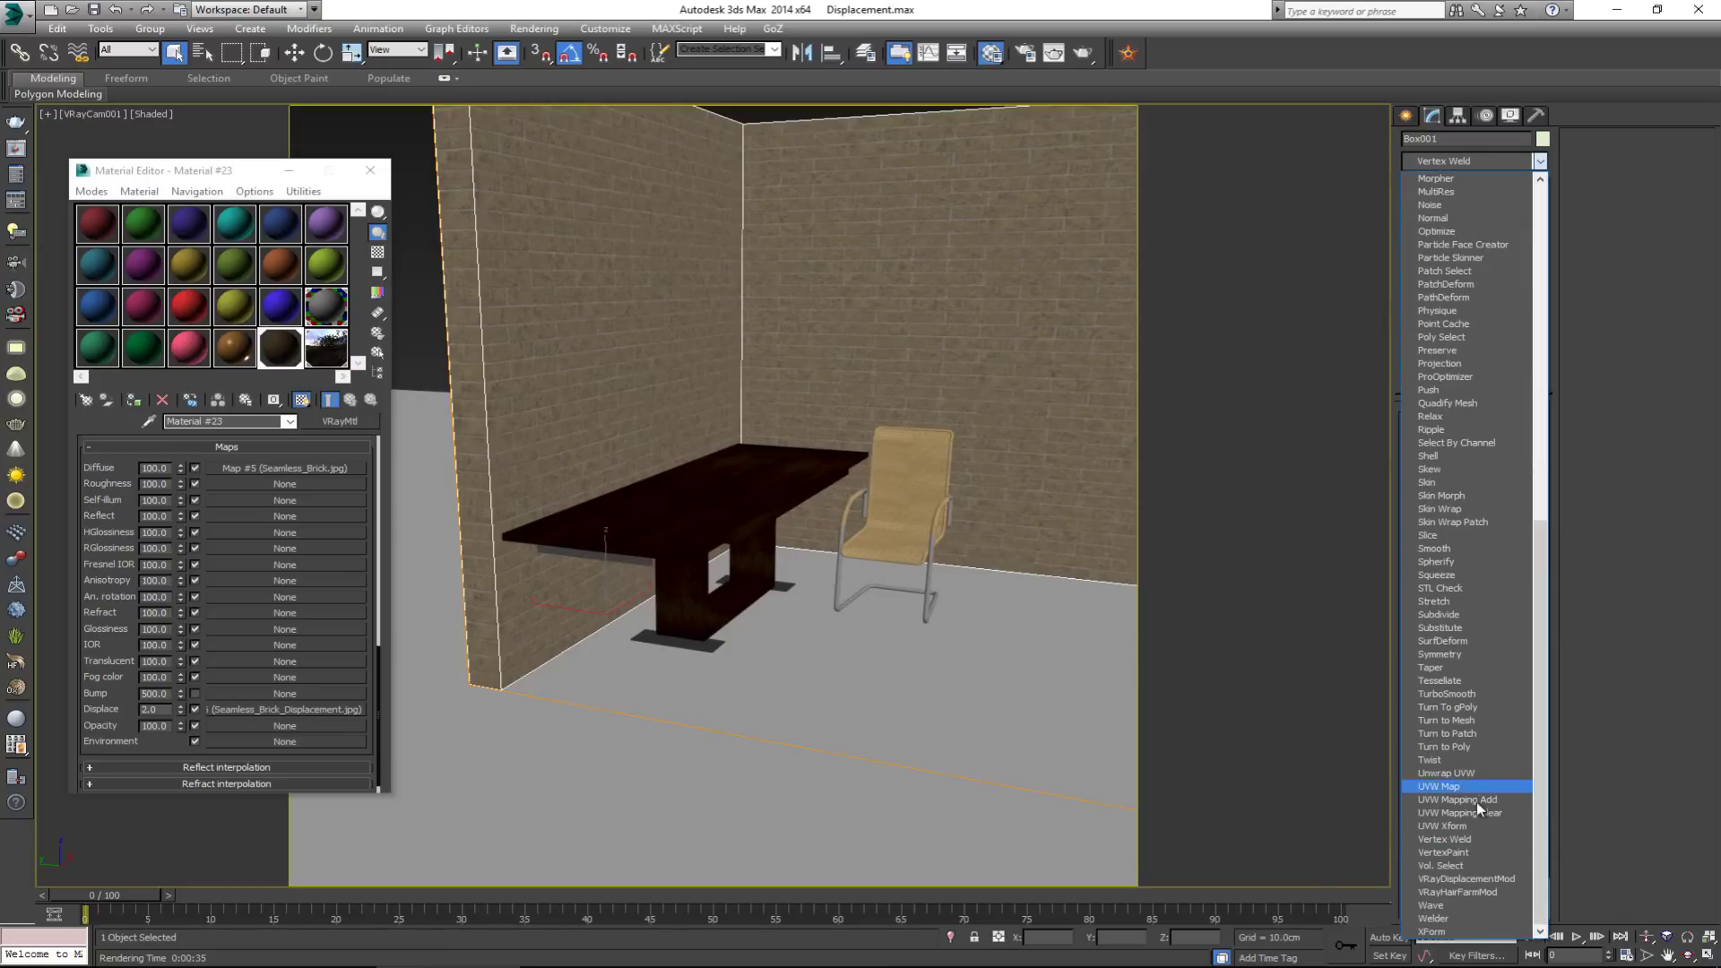
click(1441, 879)
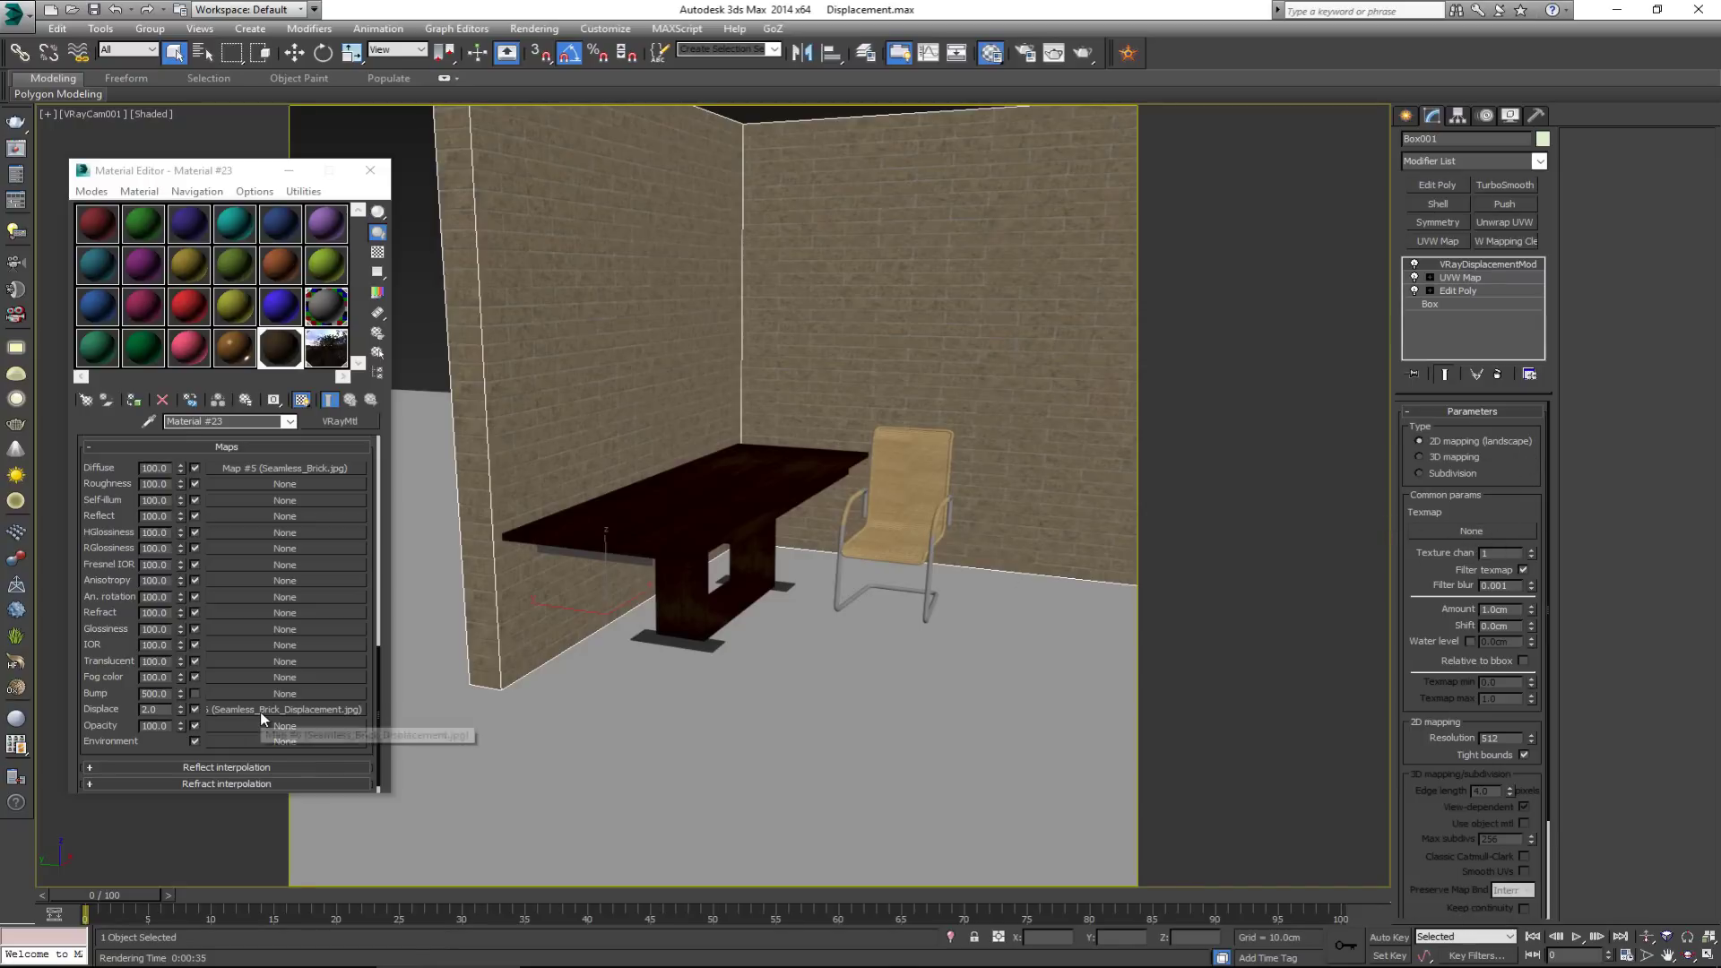
- Use an instance of the material's Displace map as the modifier's texmap and turn off displacement in the material
drag(259, 712, 1475, 530)
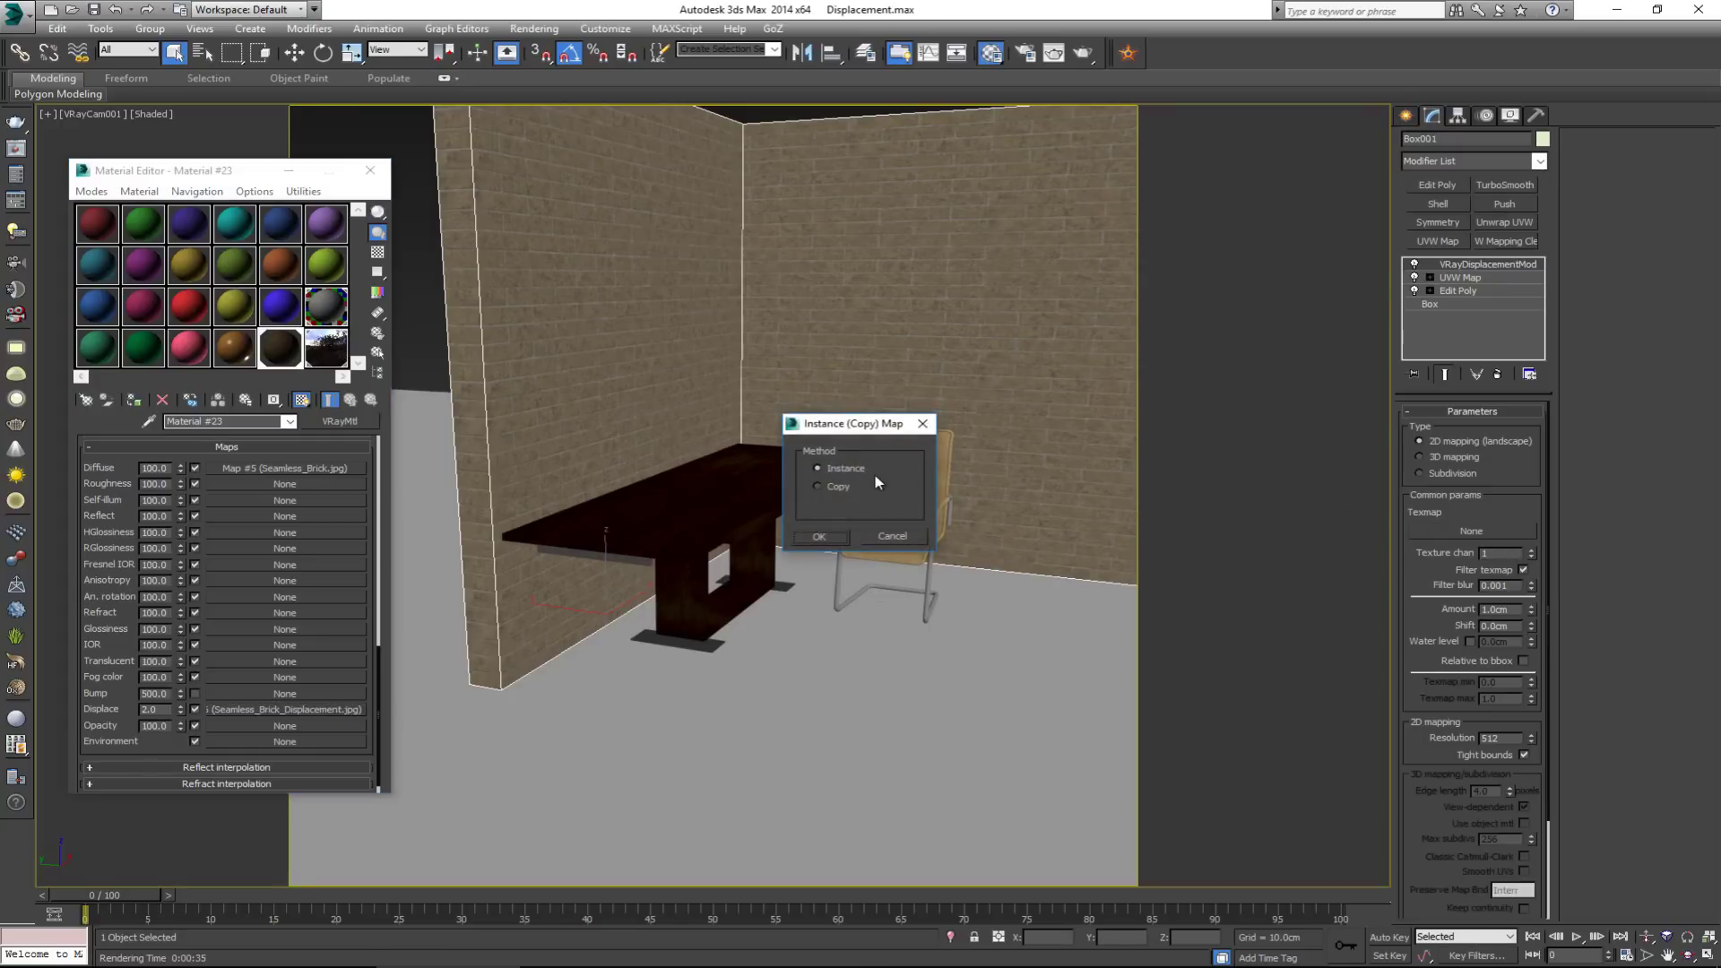
click(831, 537)
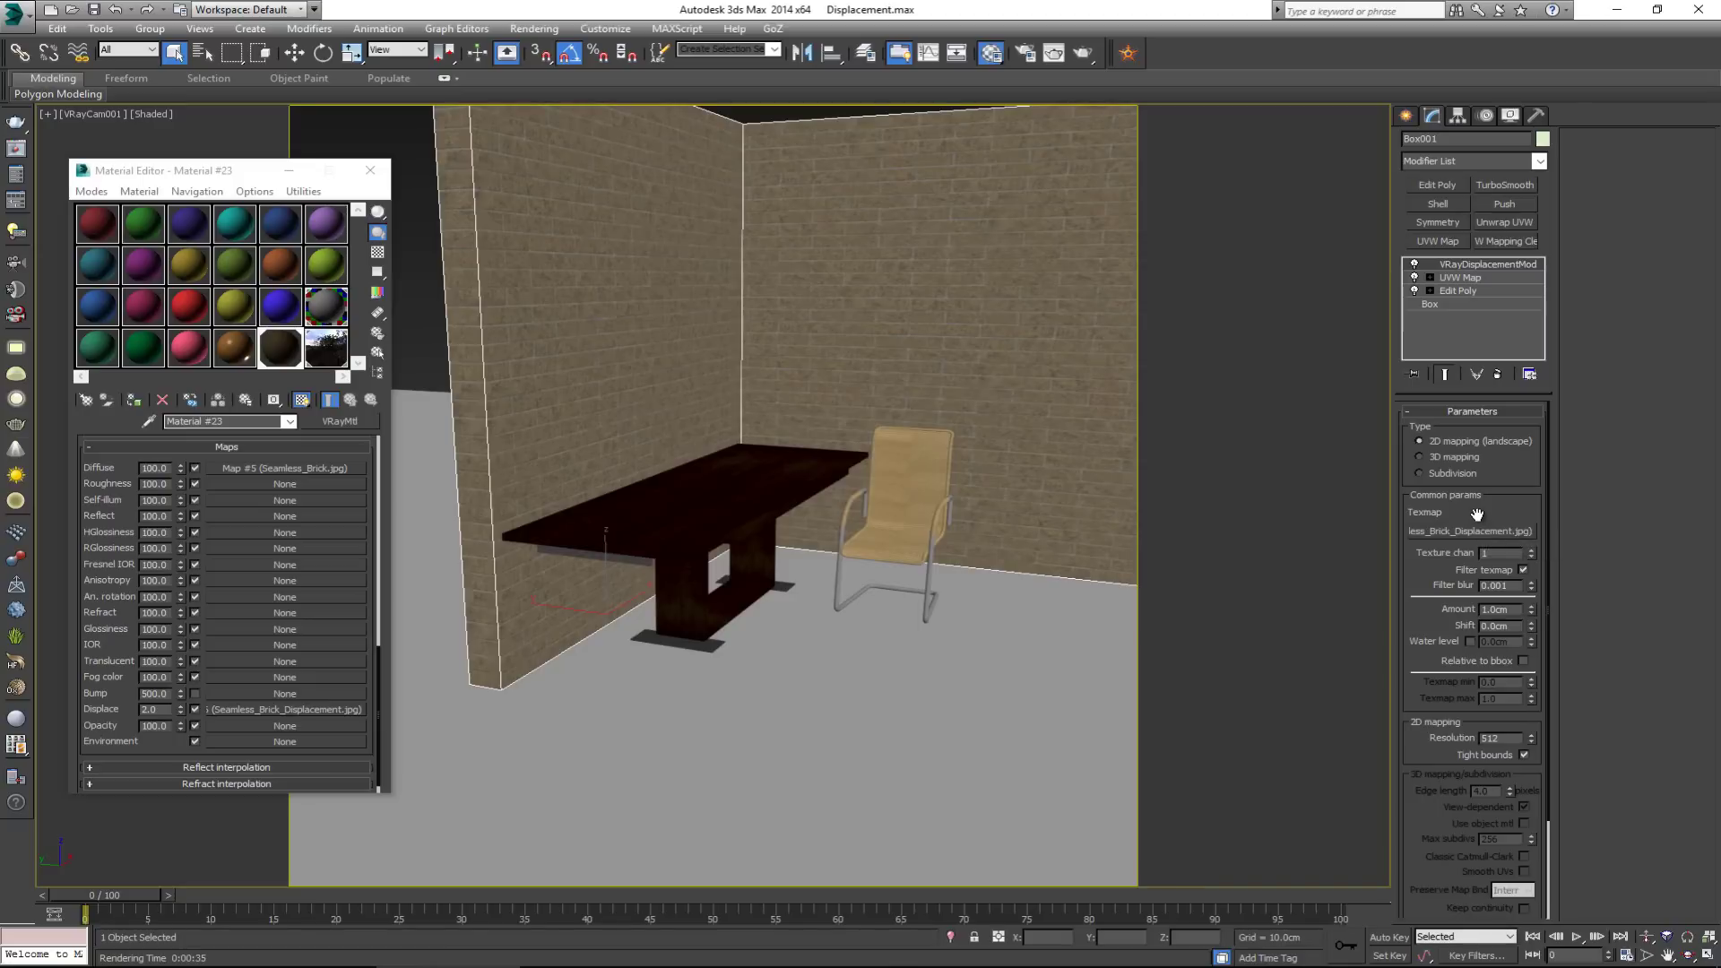
click(195, 709)
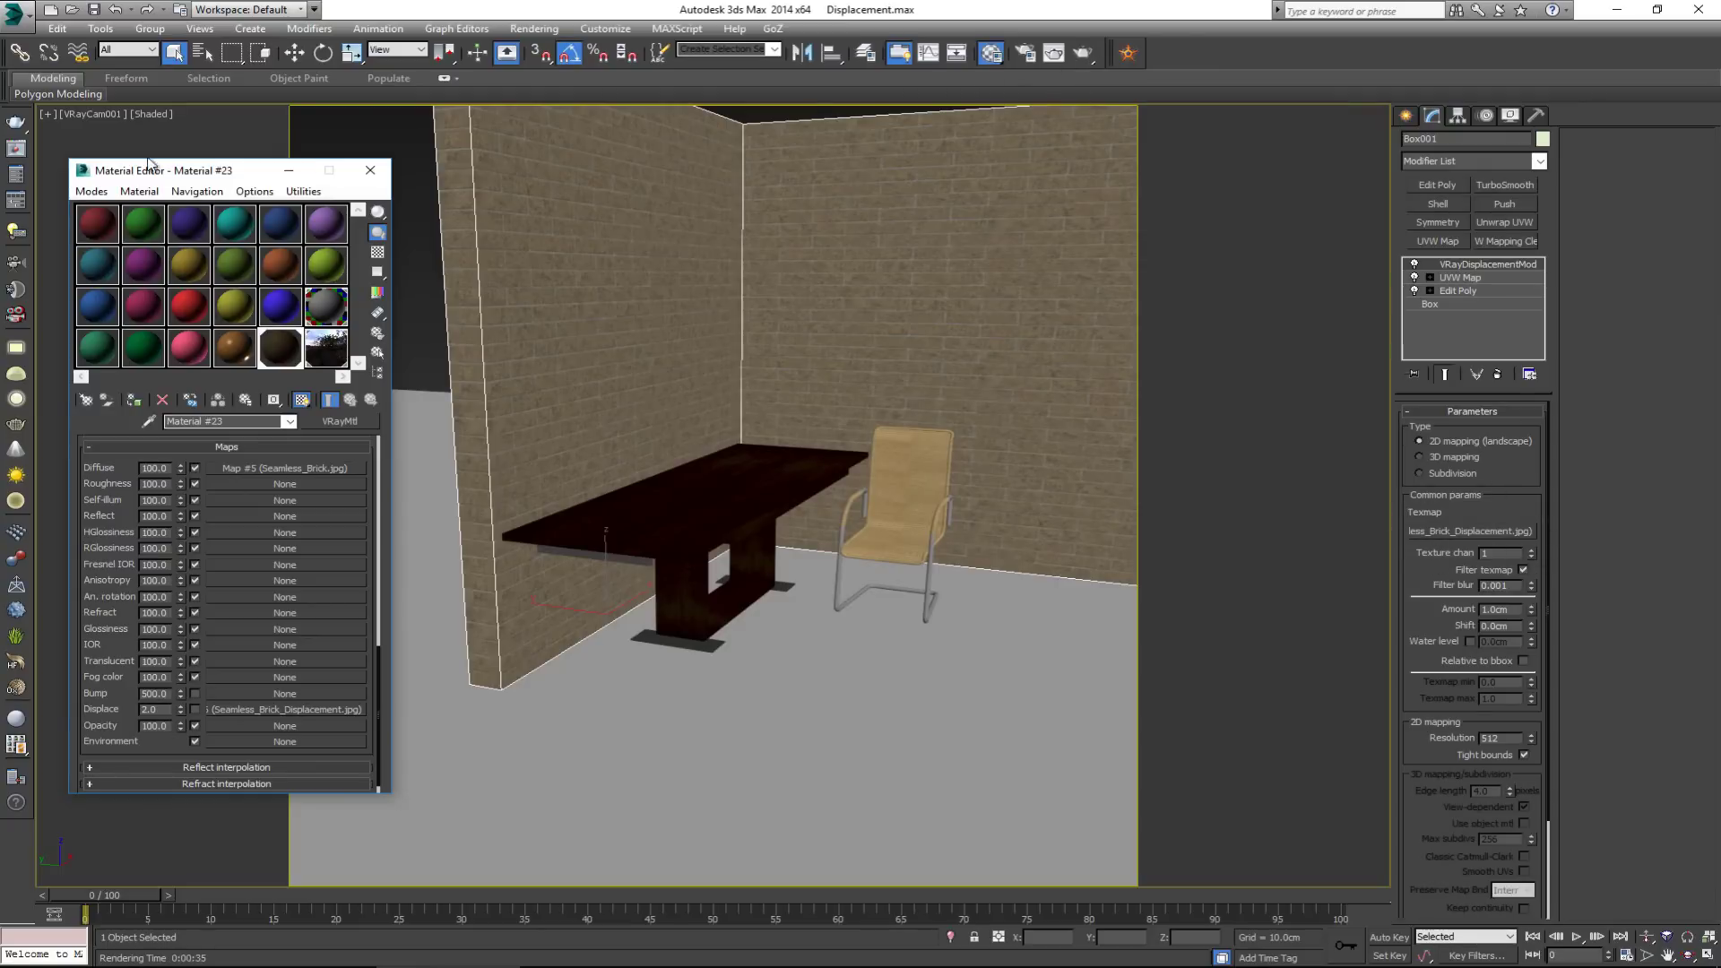
- Render the wall region with the modifier's displacement and inspect the wall's corner edge up close
click(1083, 54)
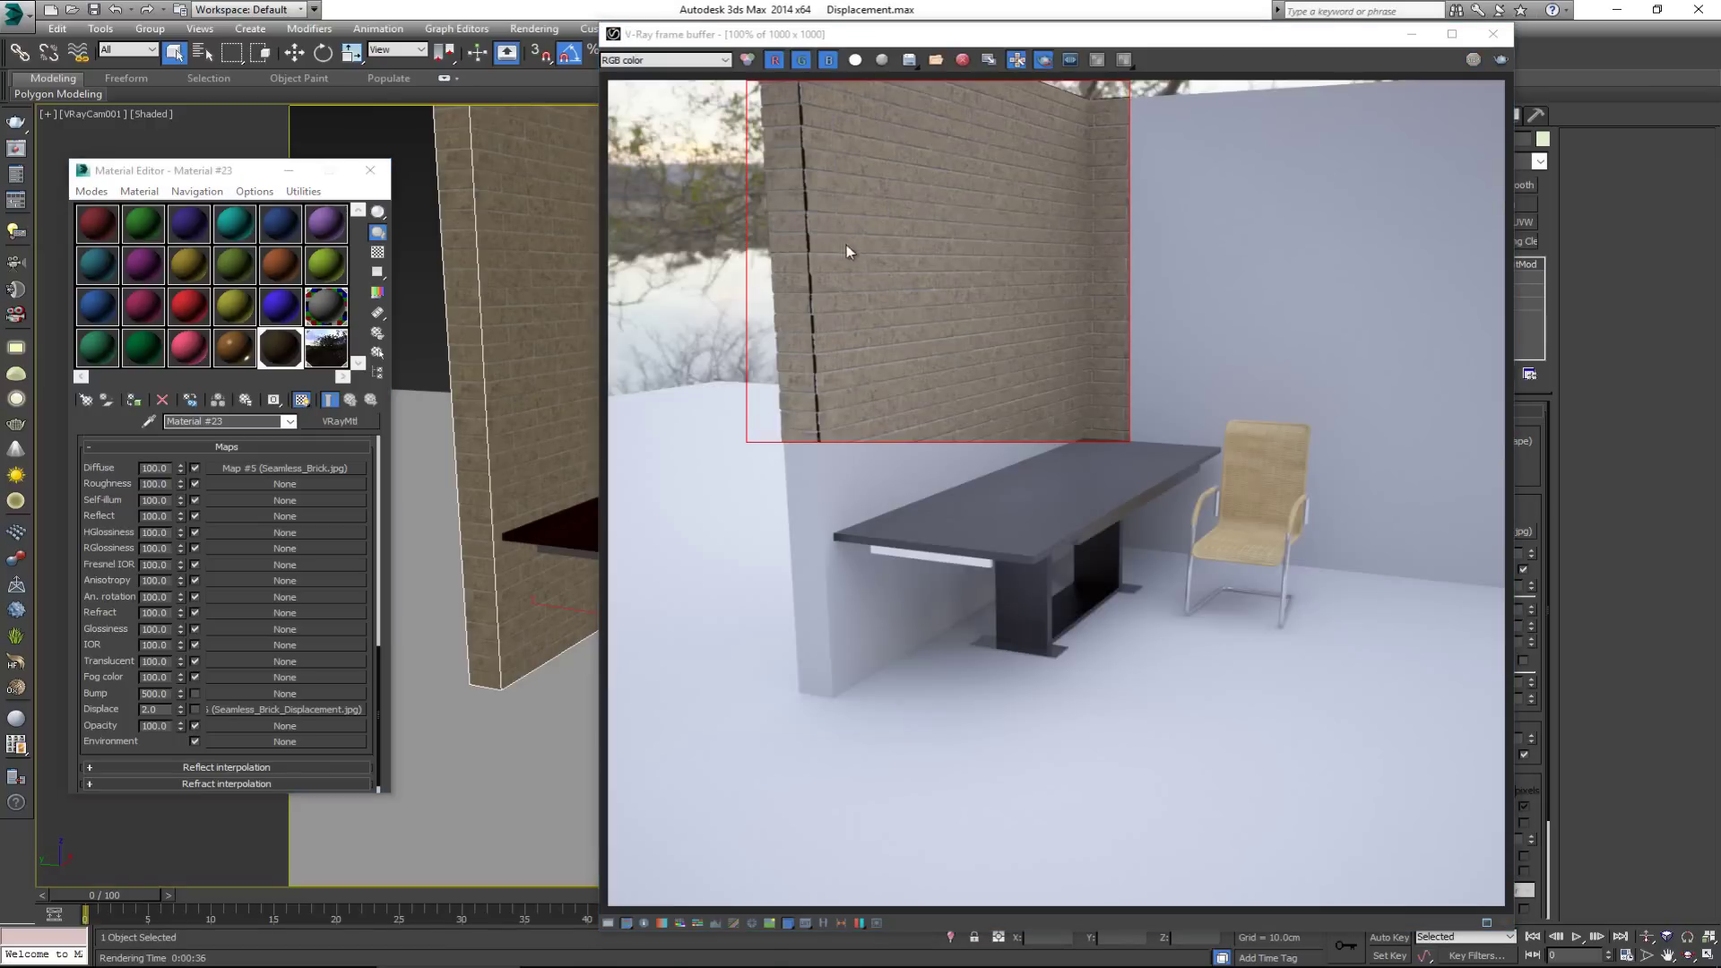
scroll(807, 335, up, 1)
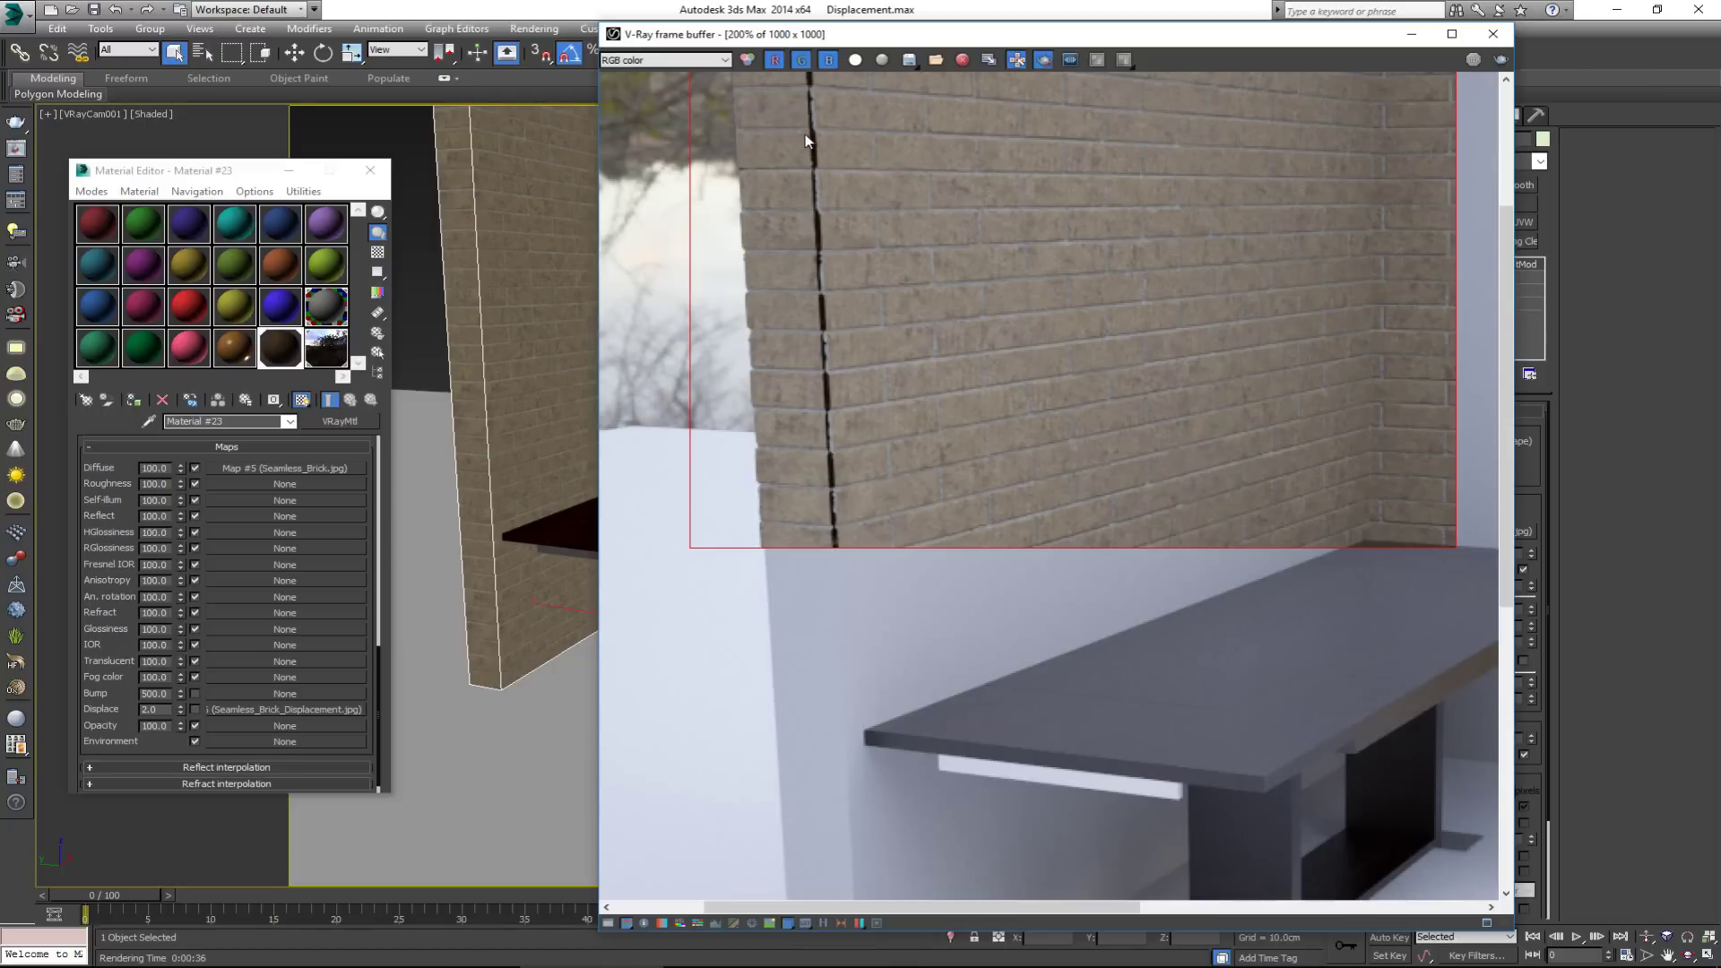
scroll(863, 196, down, 3)
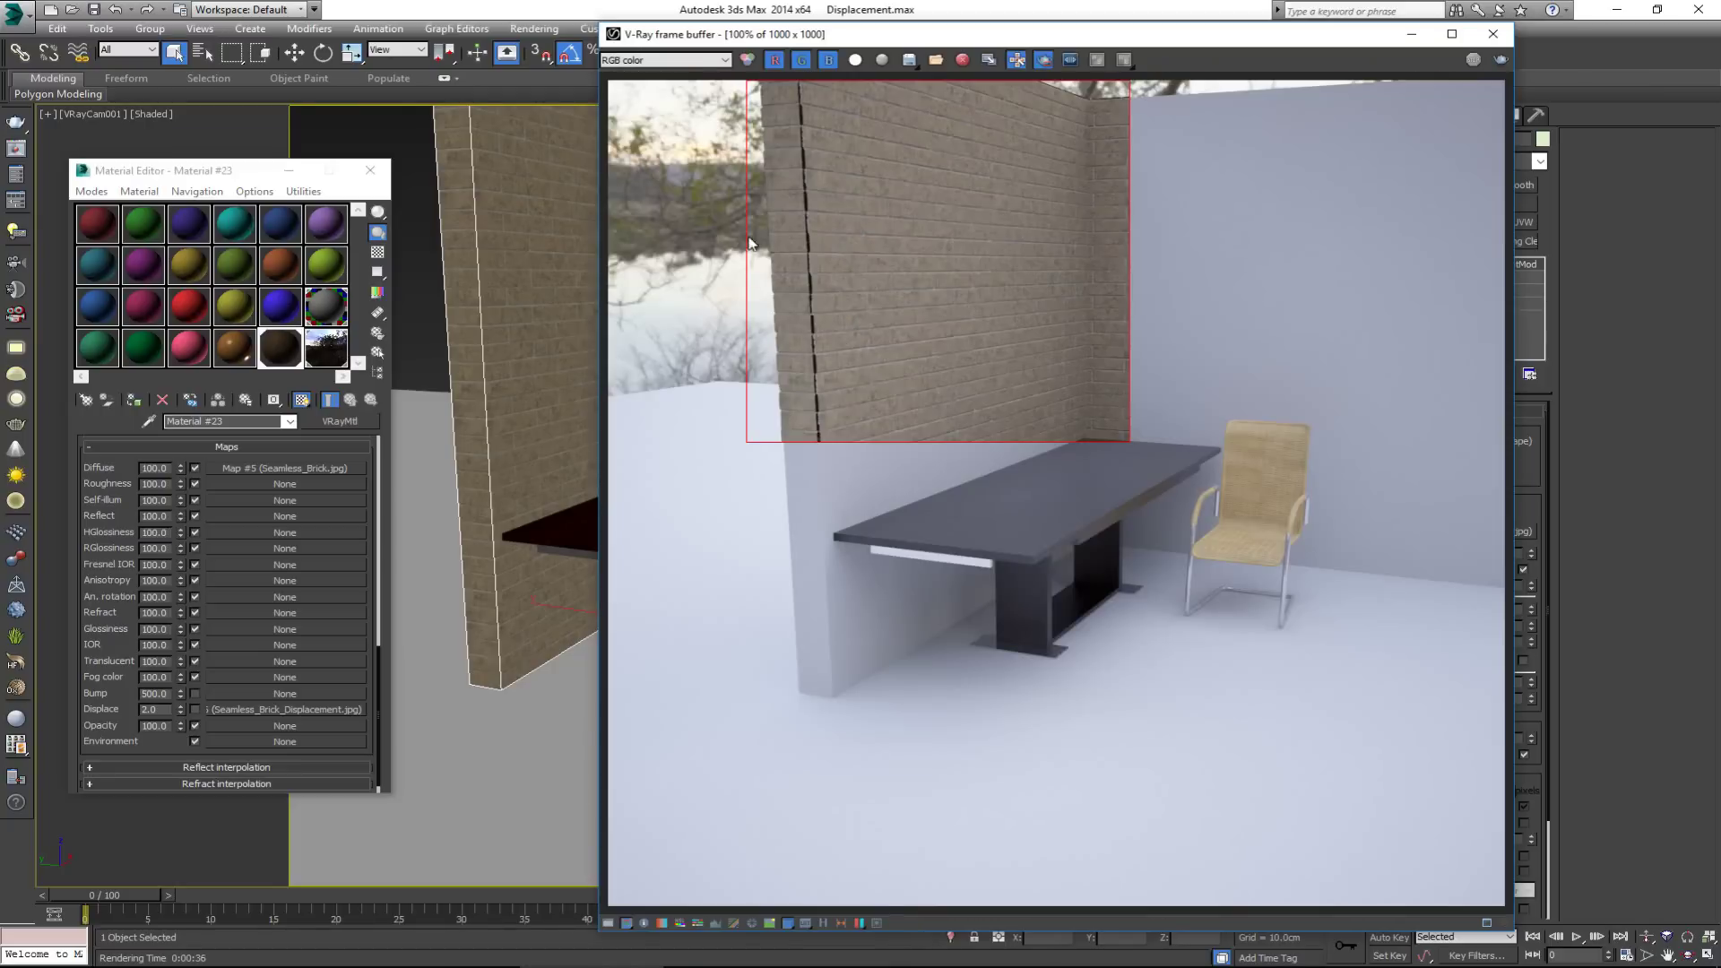
- Switch the displacement modifier's type to 3D mapping and enable Keep continuity
drag(914, 37, 781, 49)
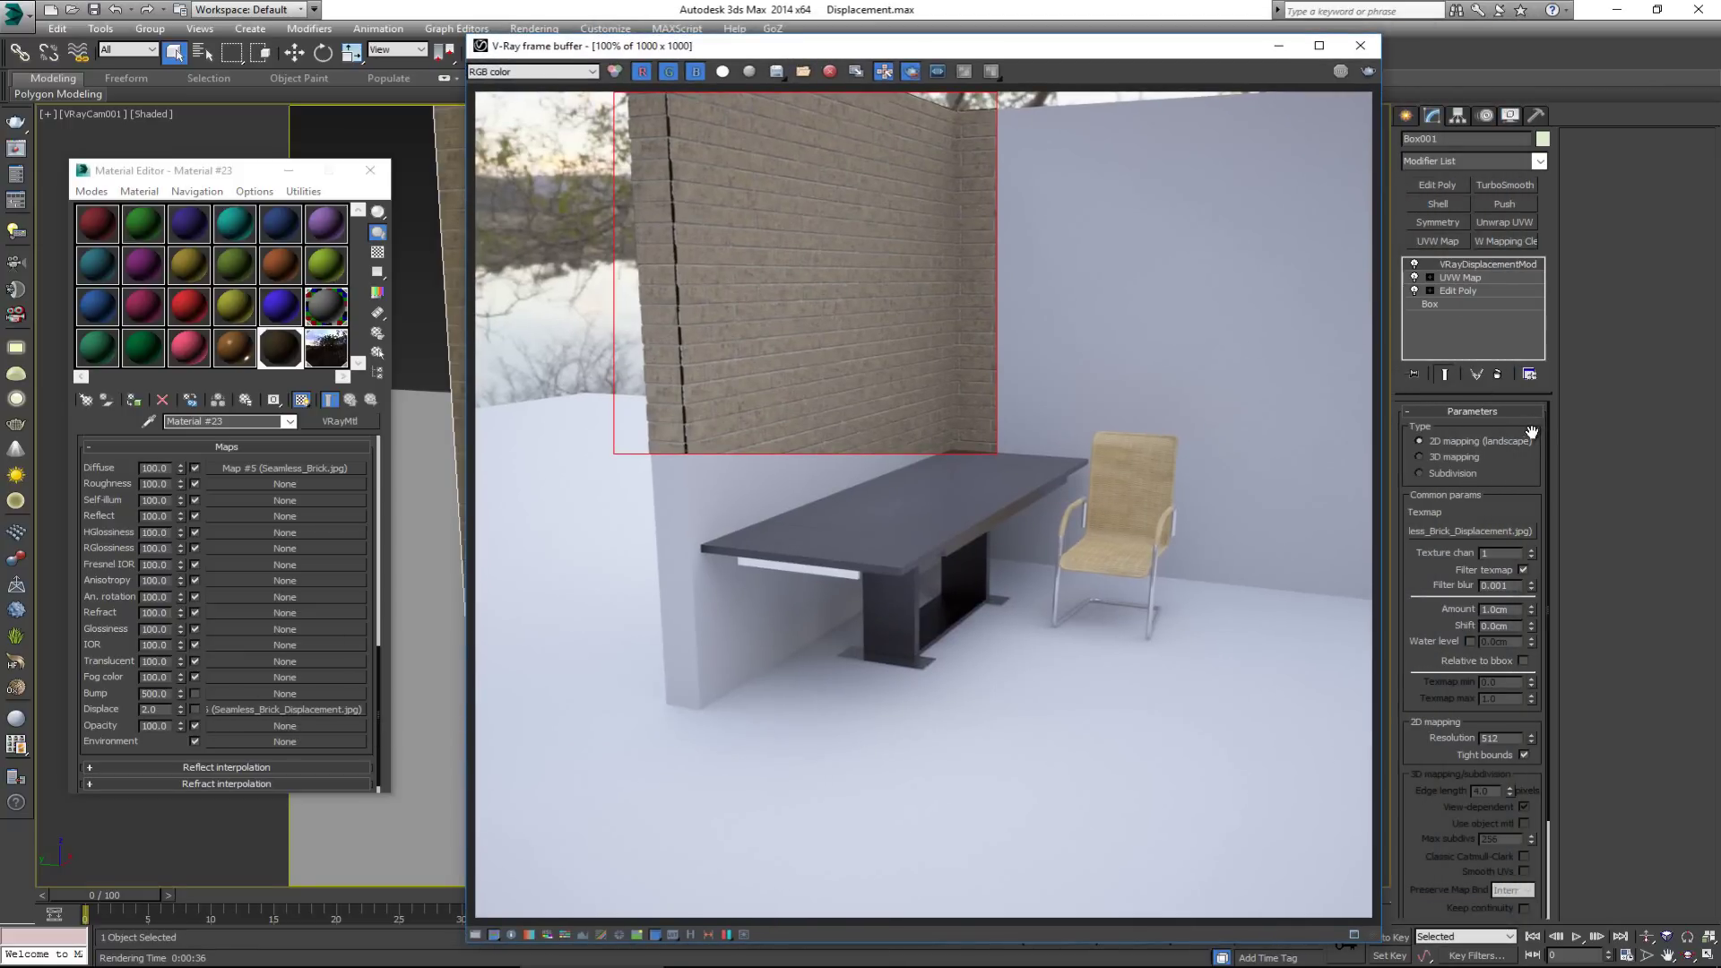
click(1443, 459)
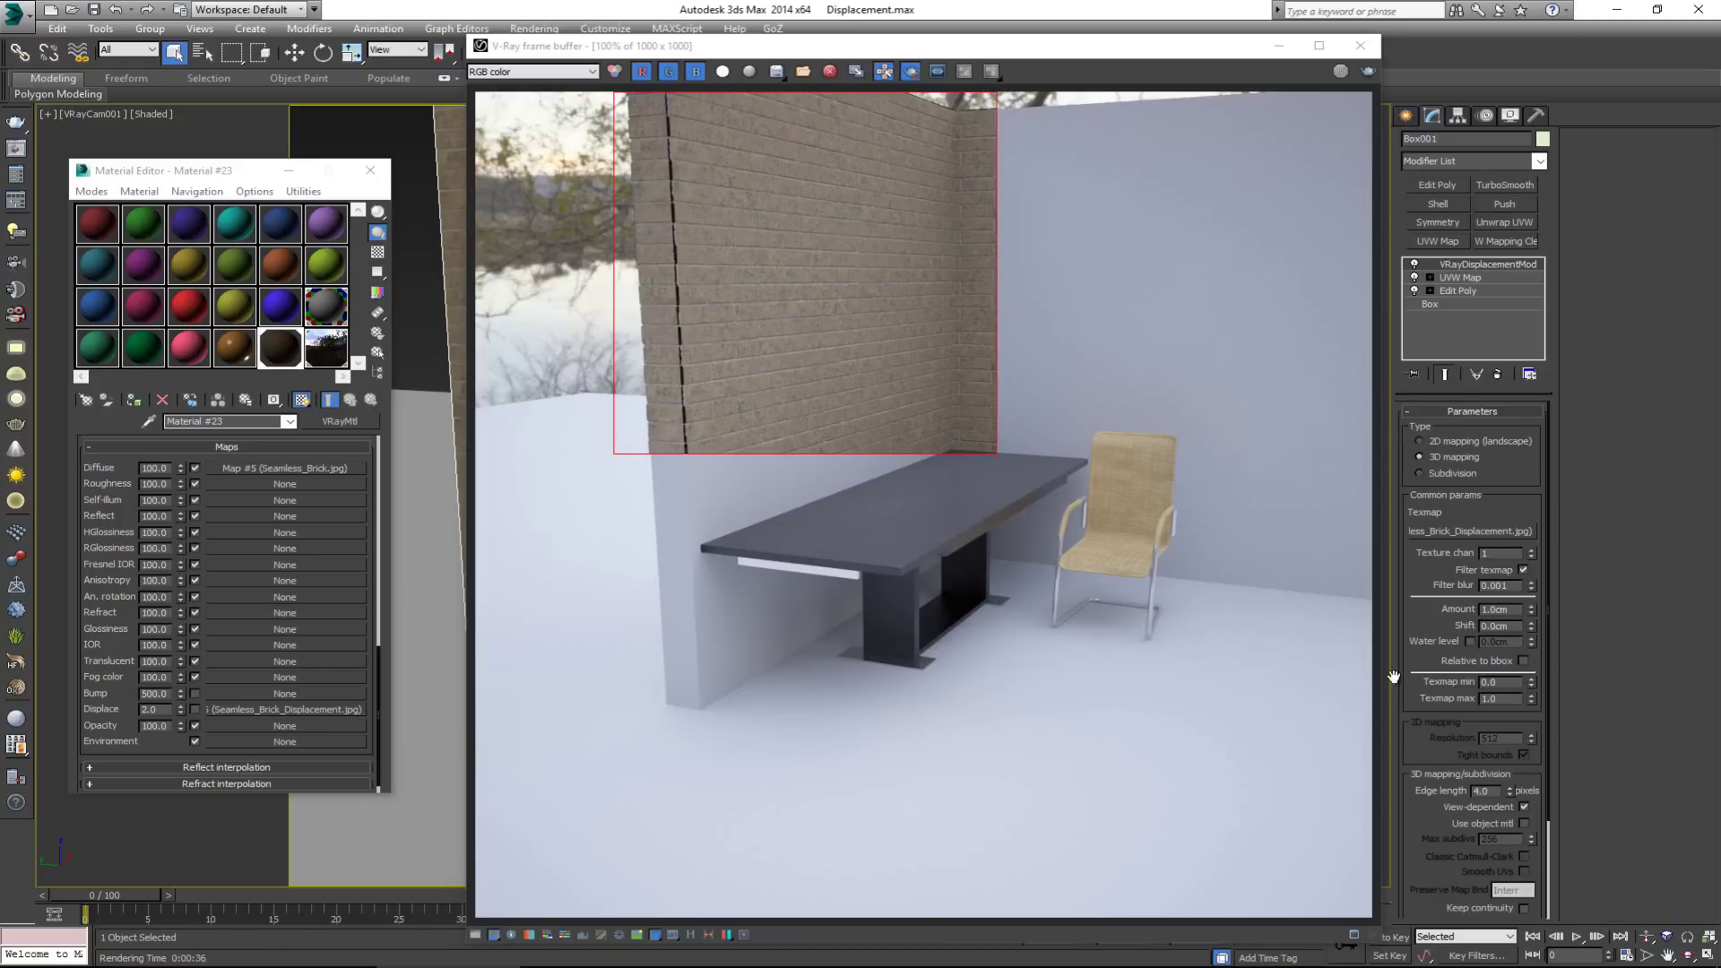
drag(1425, 733, 1423, 694)
scroll(1423, 694, down, 3)
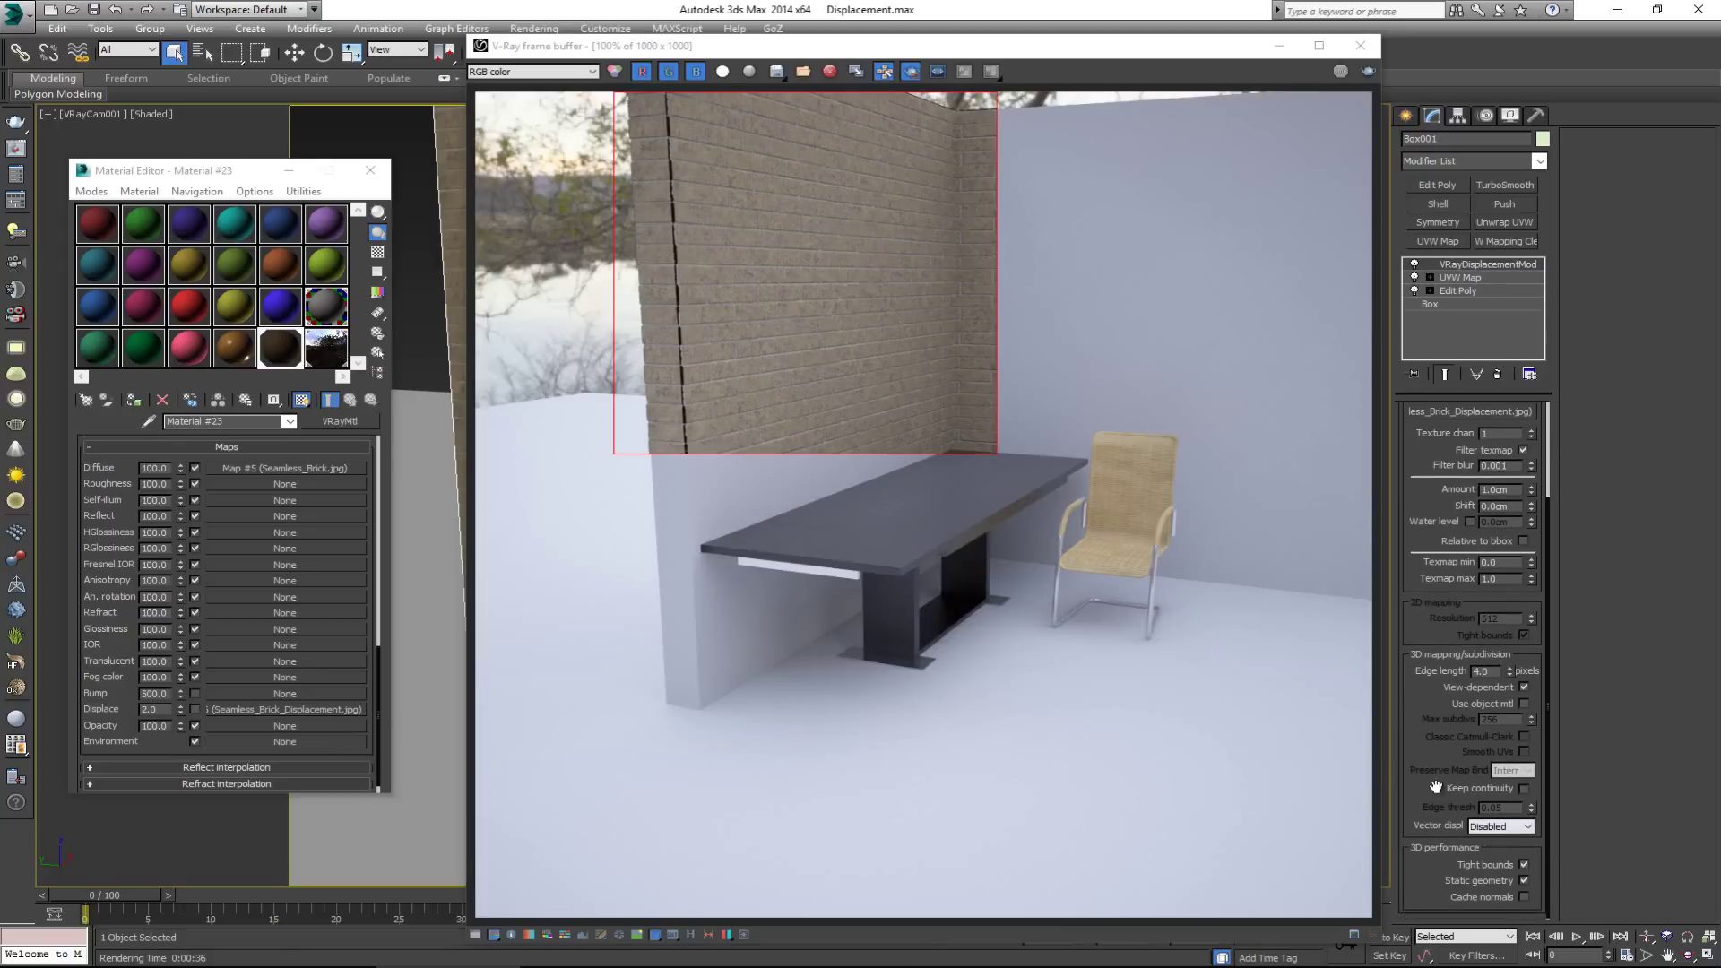
click(1523, 789)
drag(1451, 720, 1451, 765)
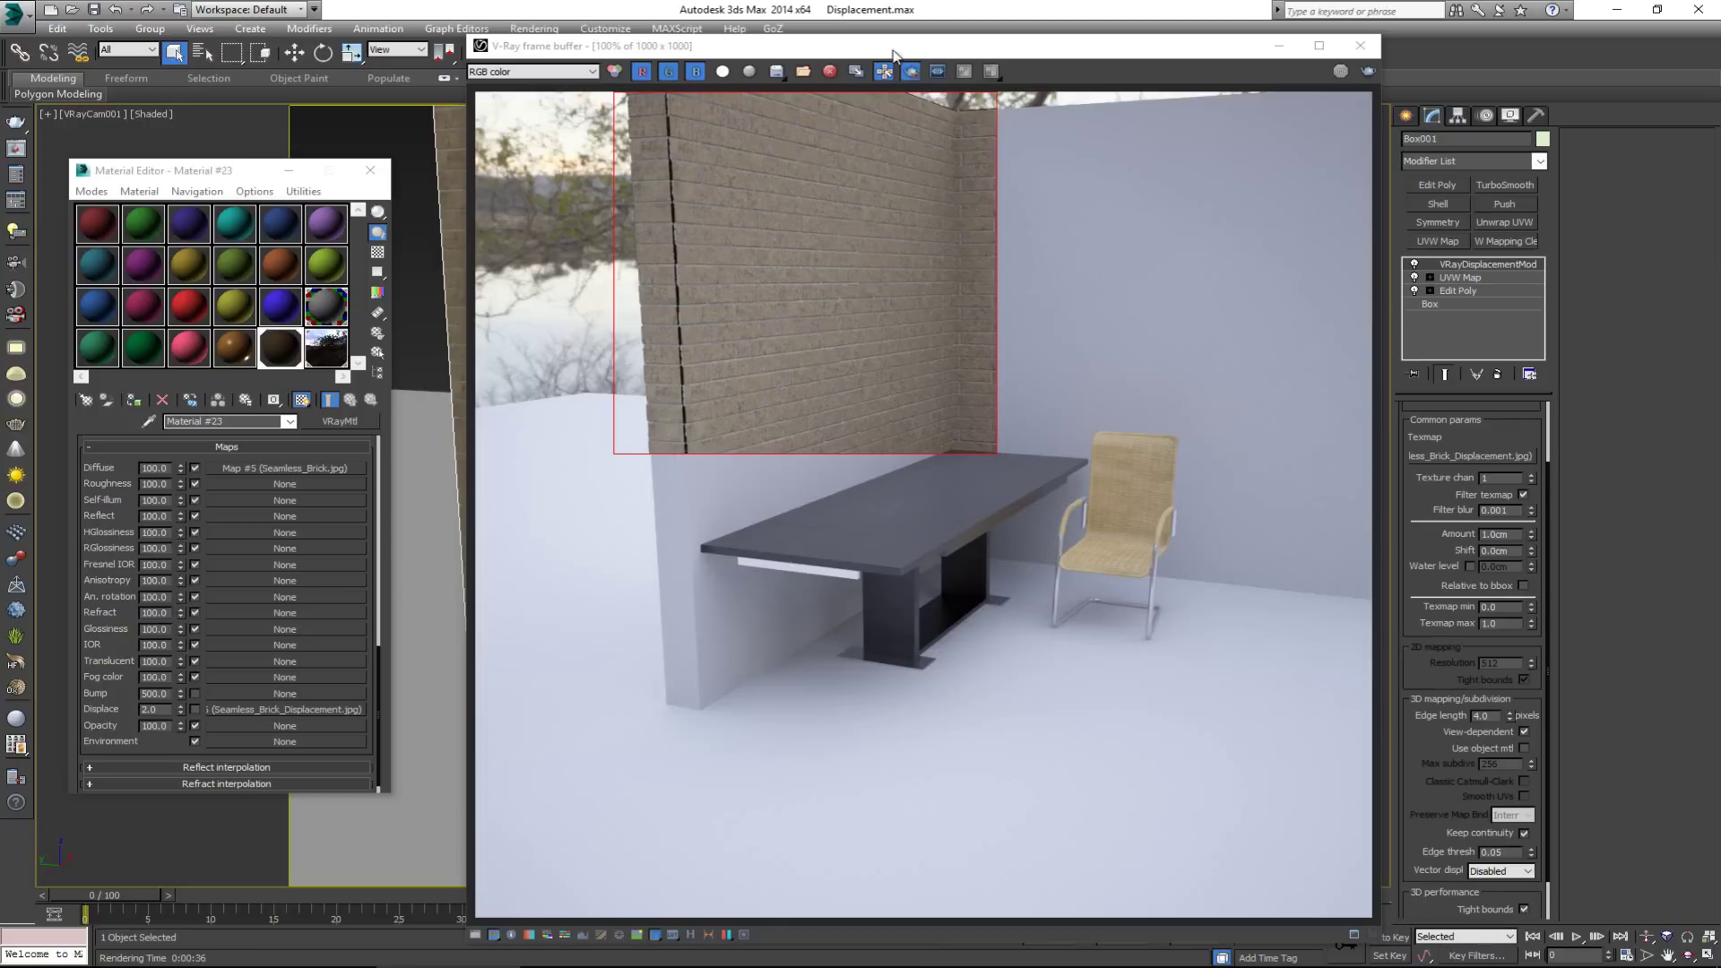
- Redraw the render region around the full height of the left wall's outer end and render it
drag(637, 734, 792, 73)
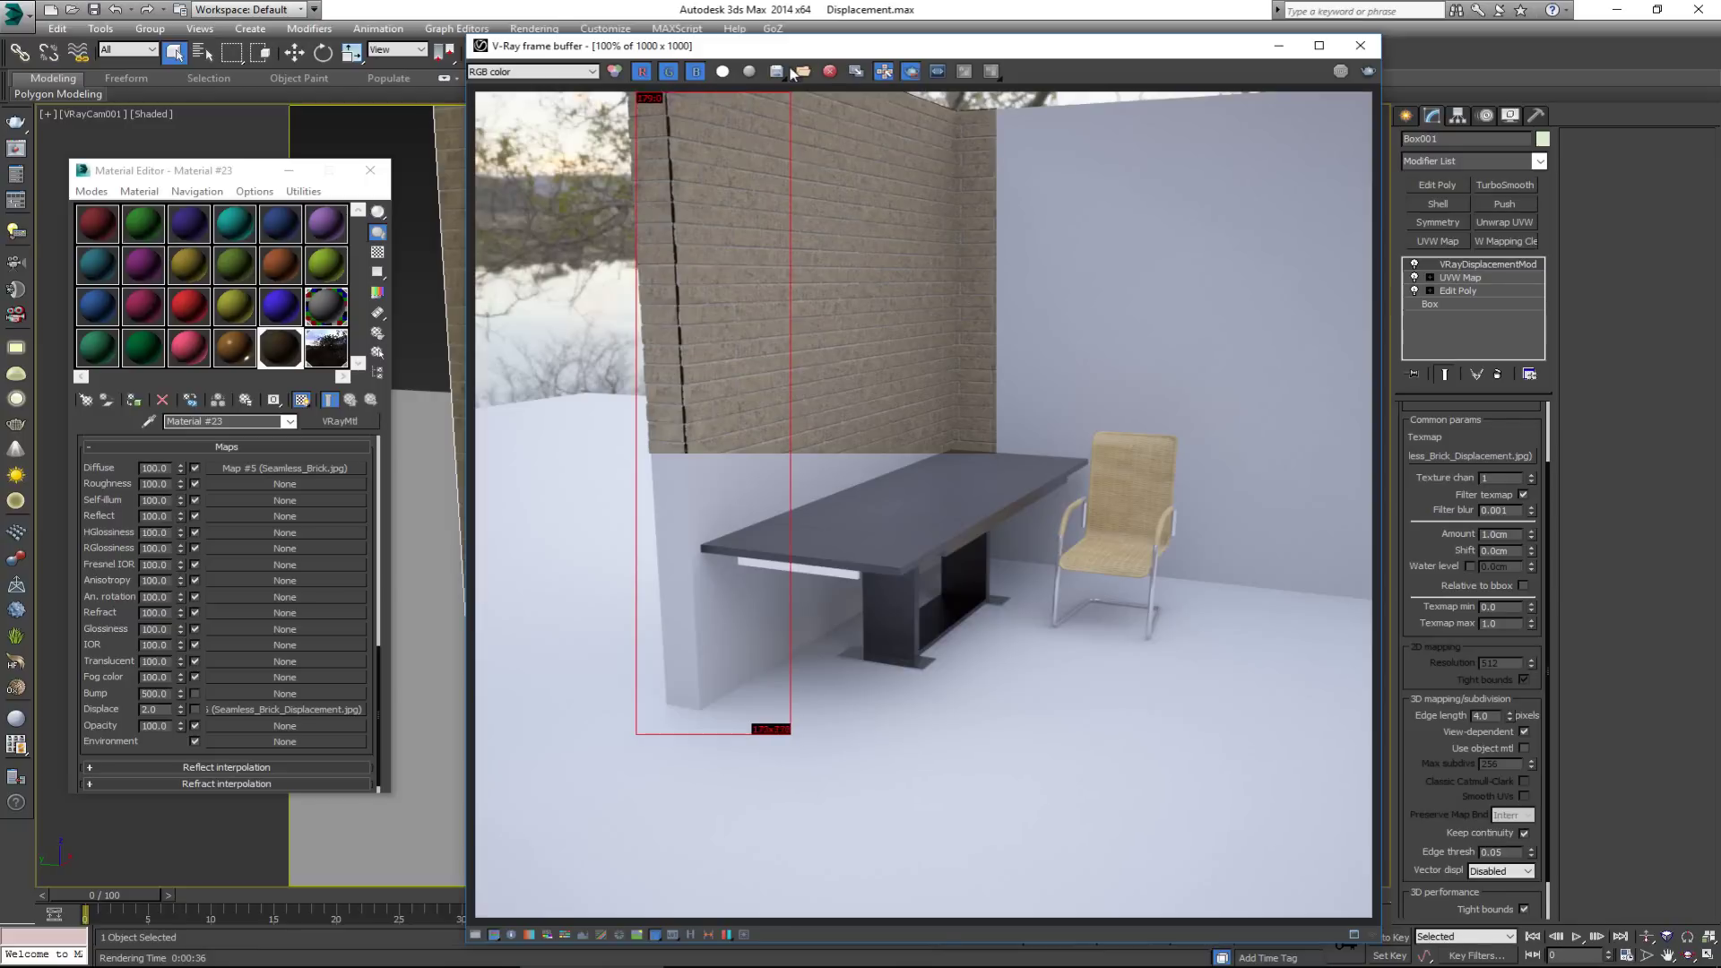
drag(584, 93, 838, 723)
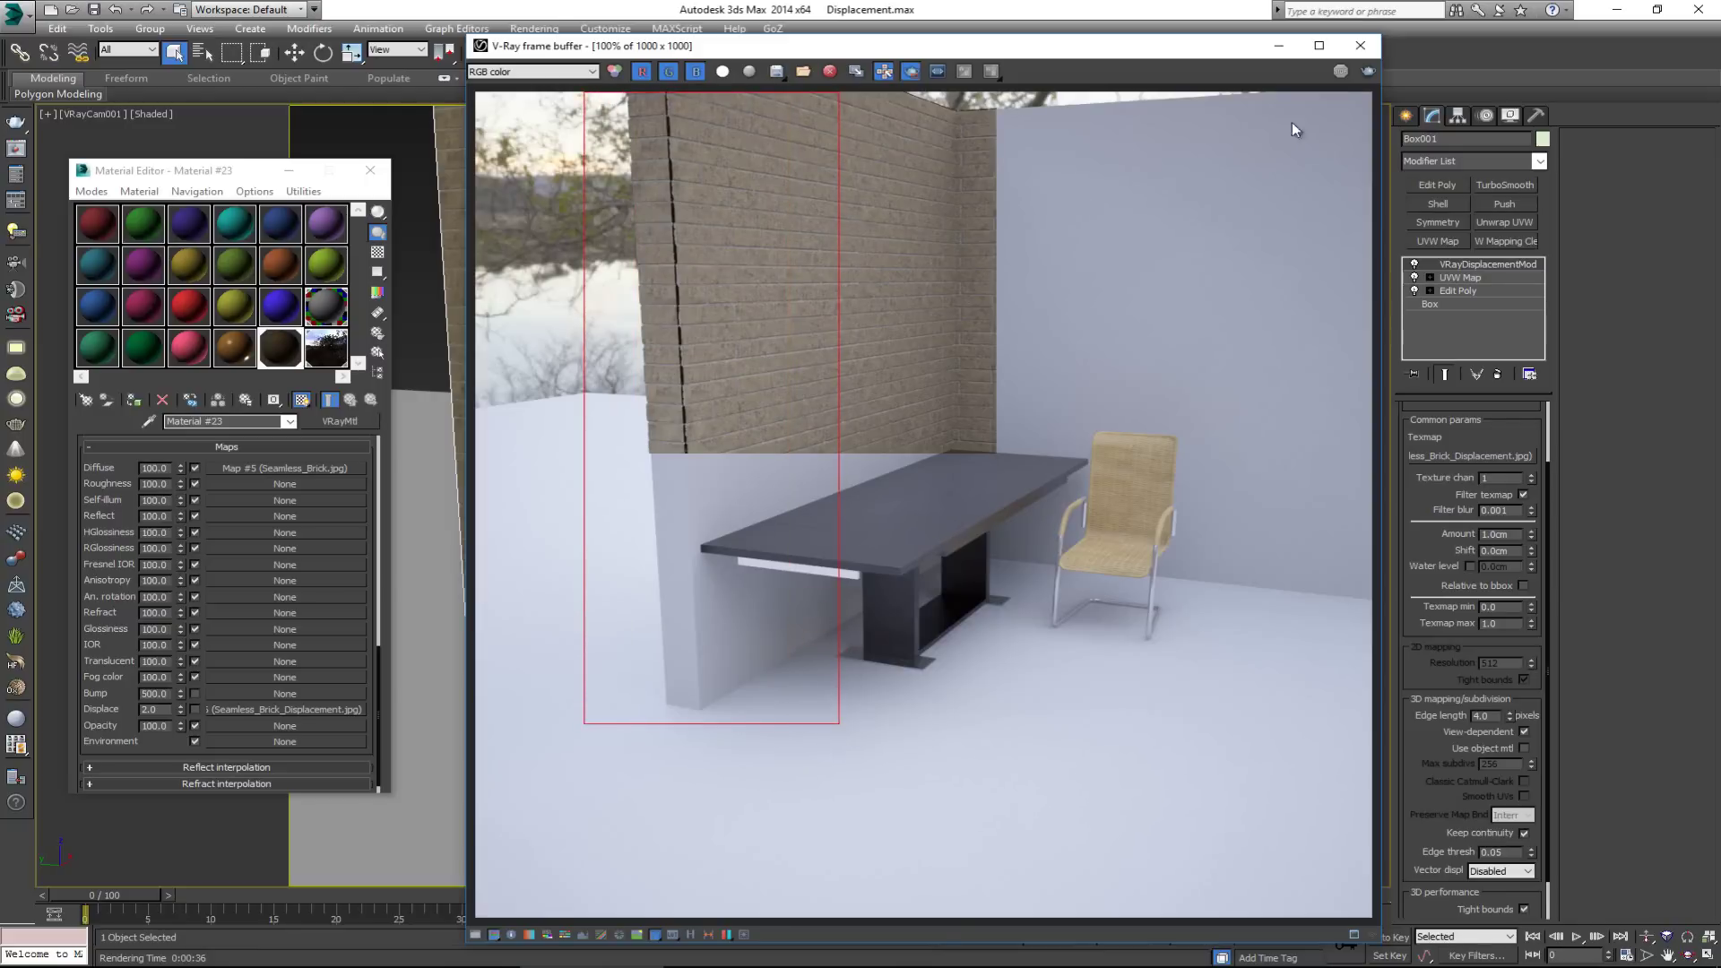
click(1357, 78)
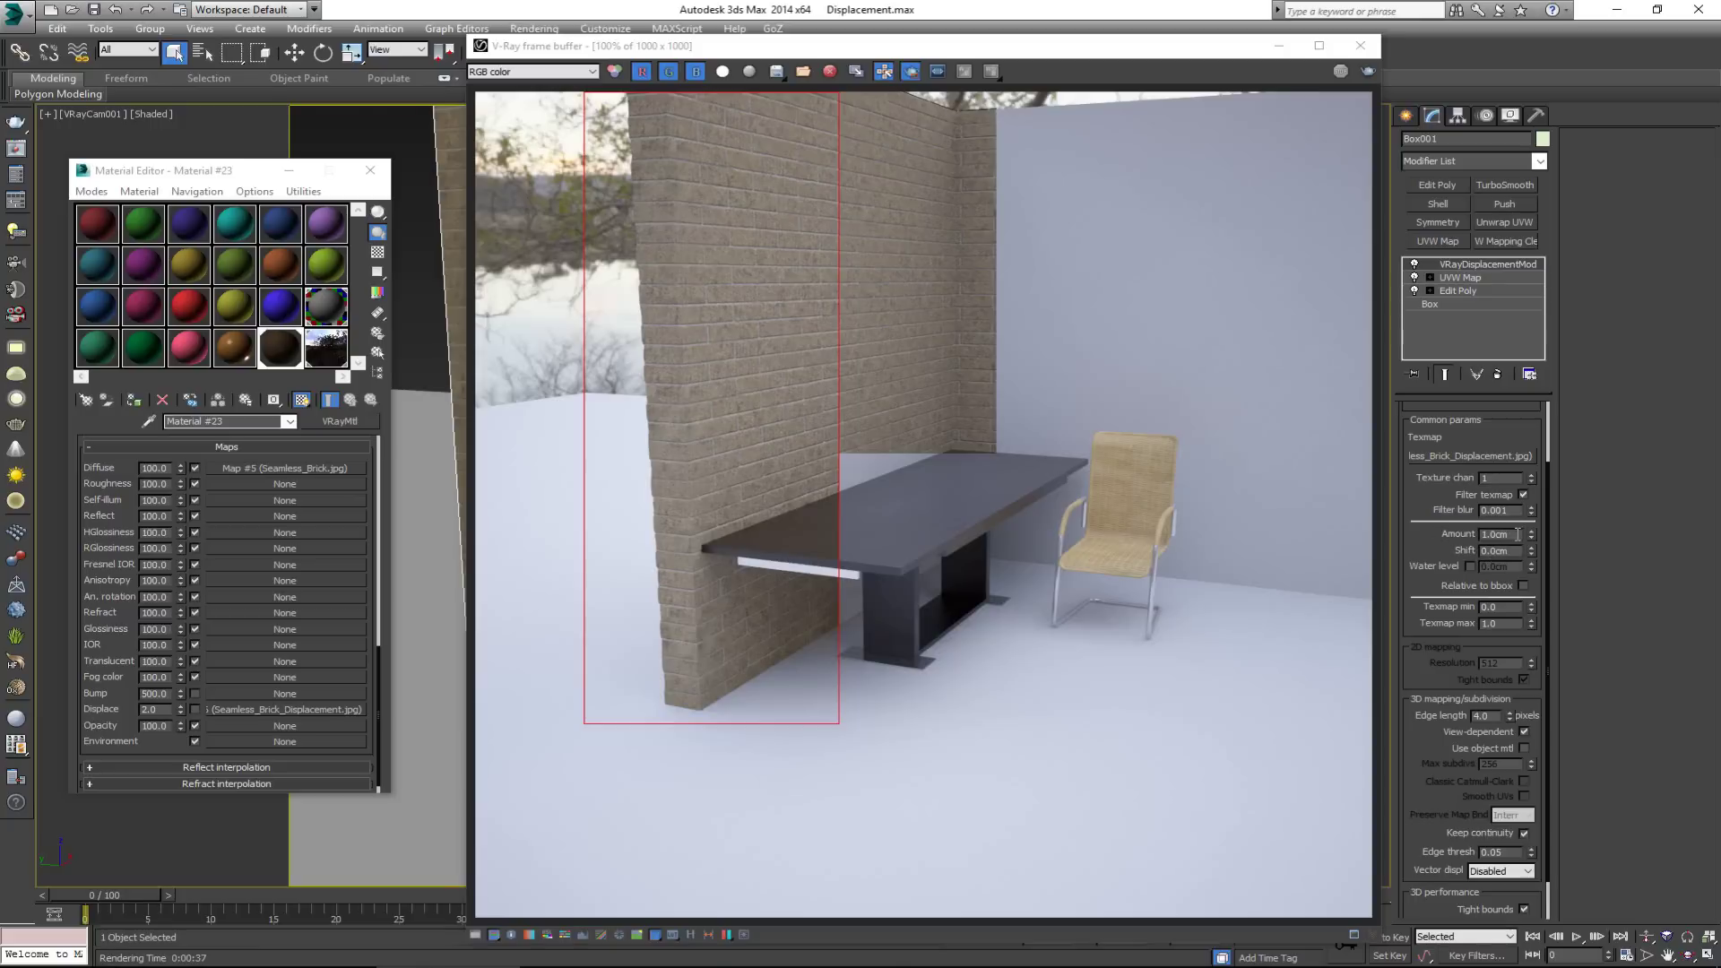
- Set the modifier's displacement amount to 10 cm, render the region again and inspect the bricks up close
double_click(1475, 532)
text(5)
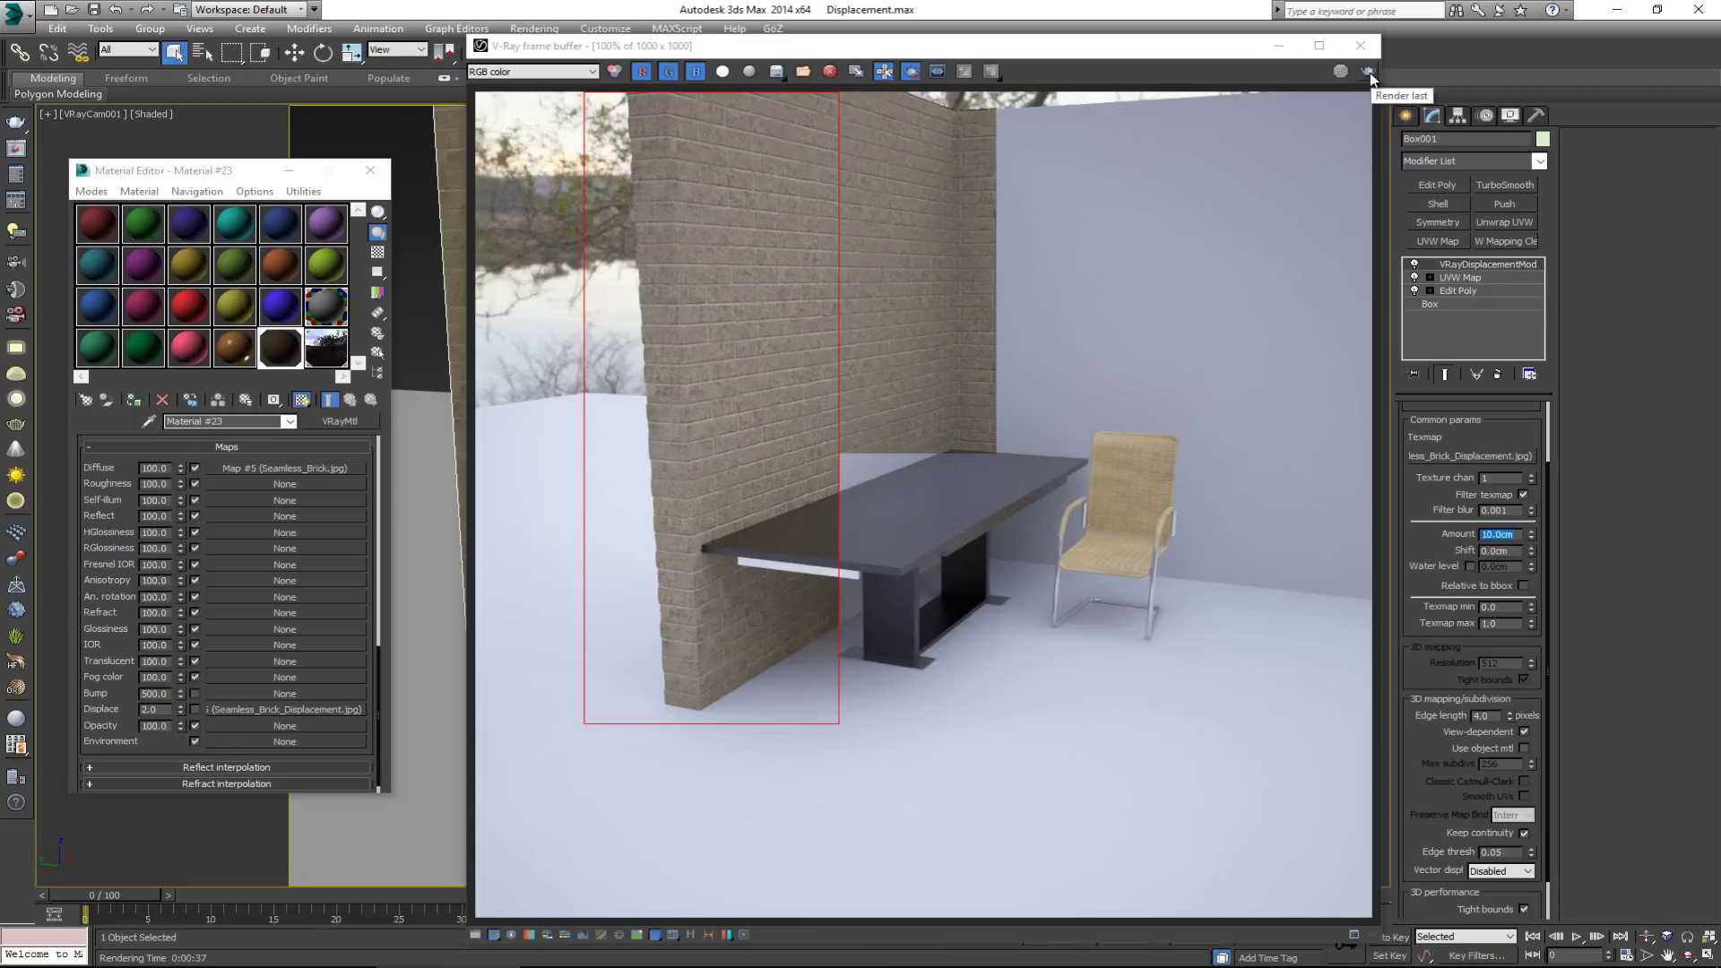
click(1200, 229)
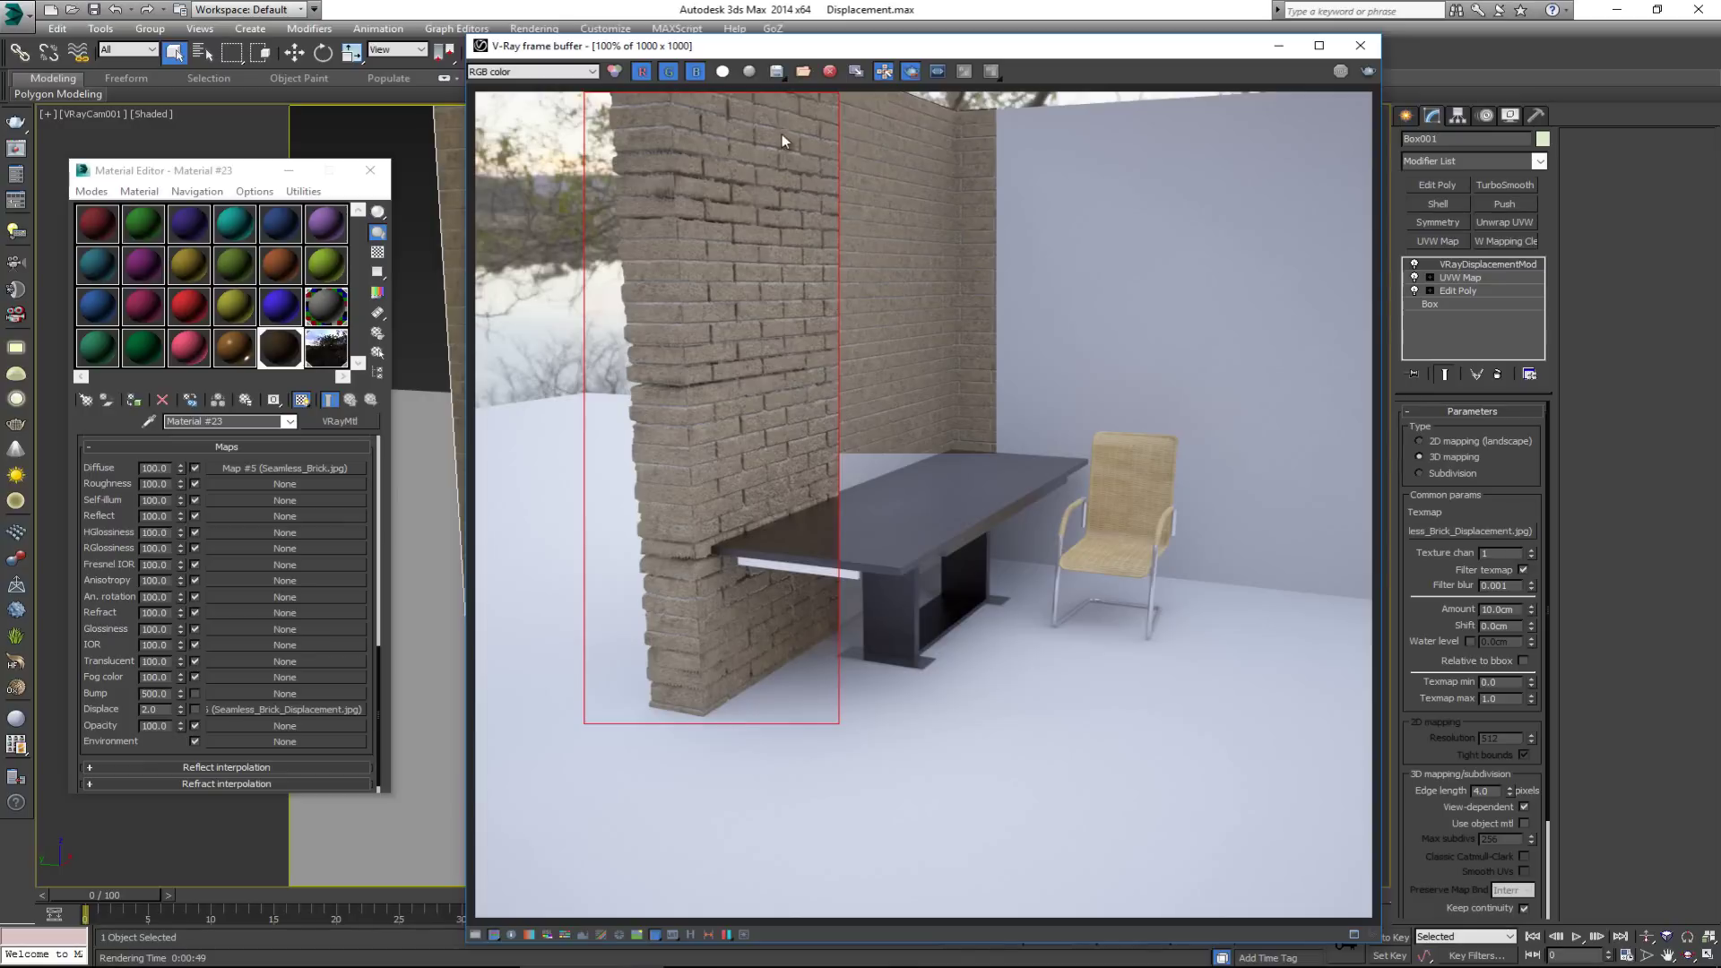
scroll(793, 326, up, 4)
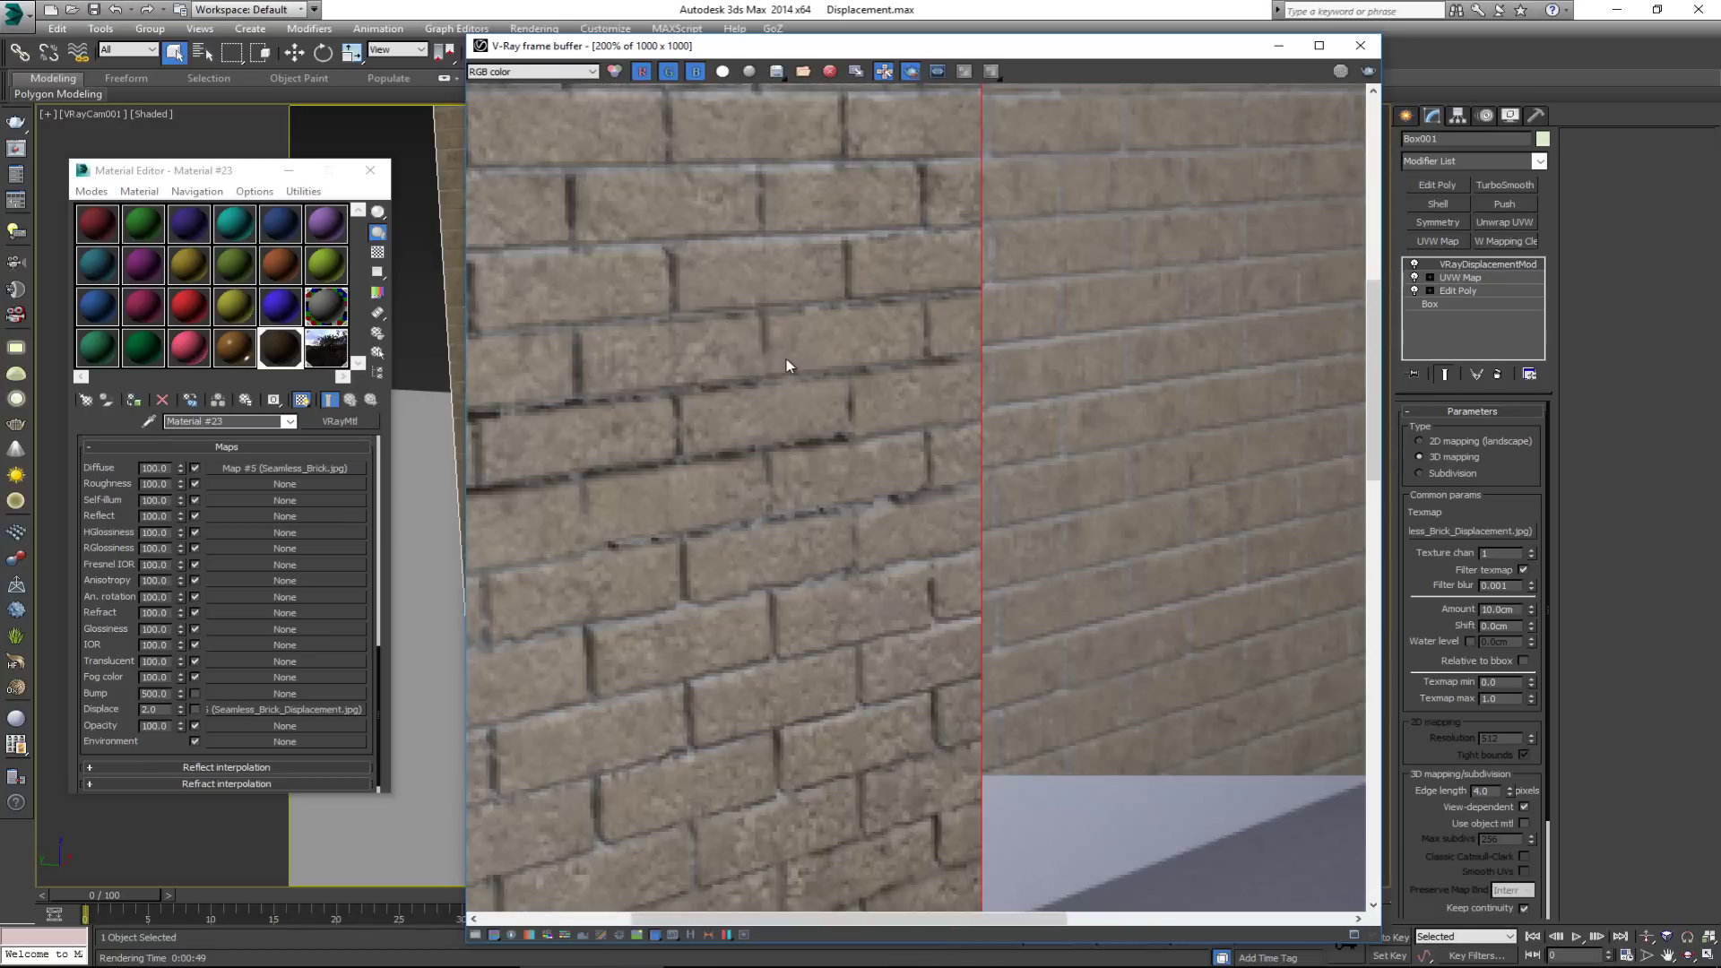
scroll(787, 363, down, 4)
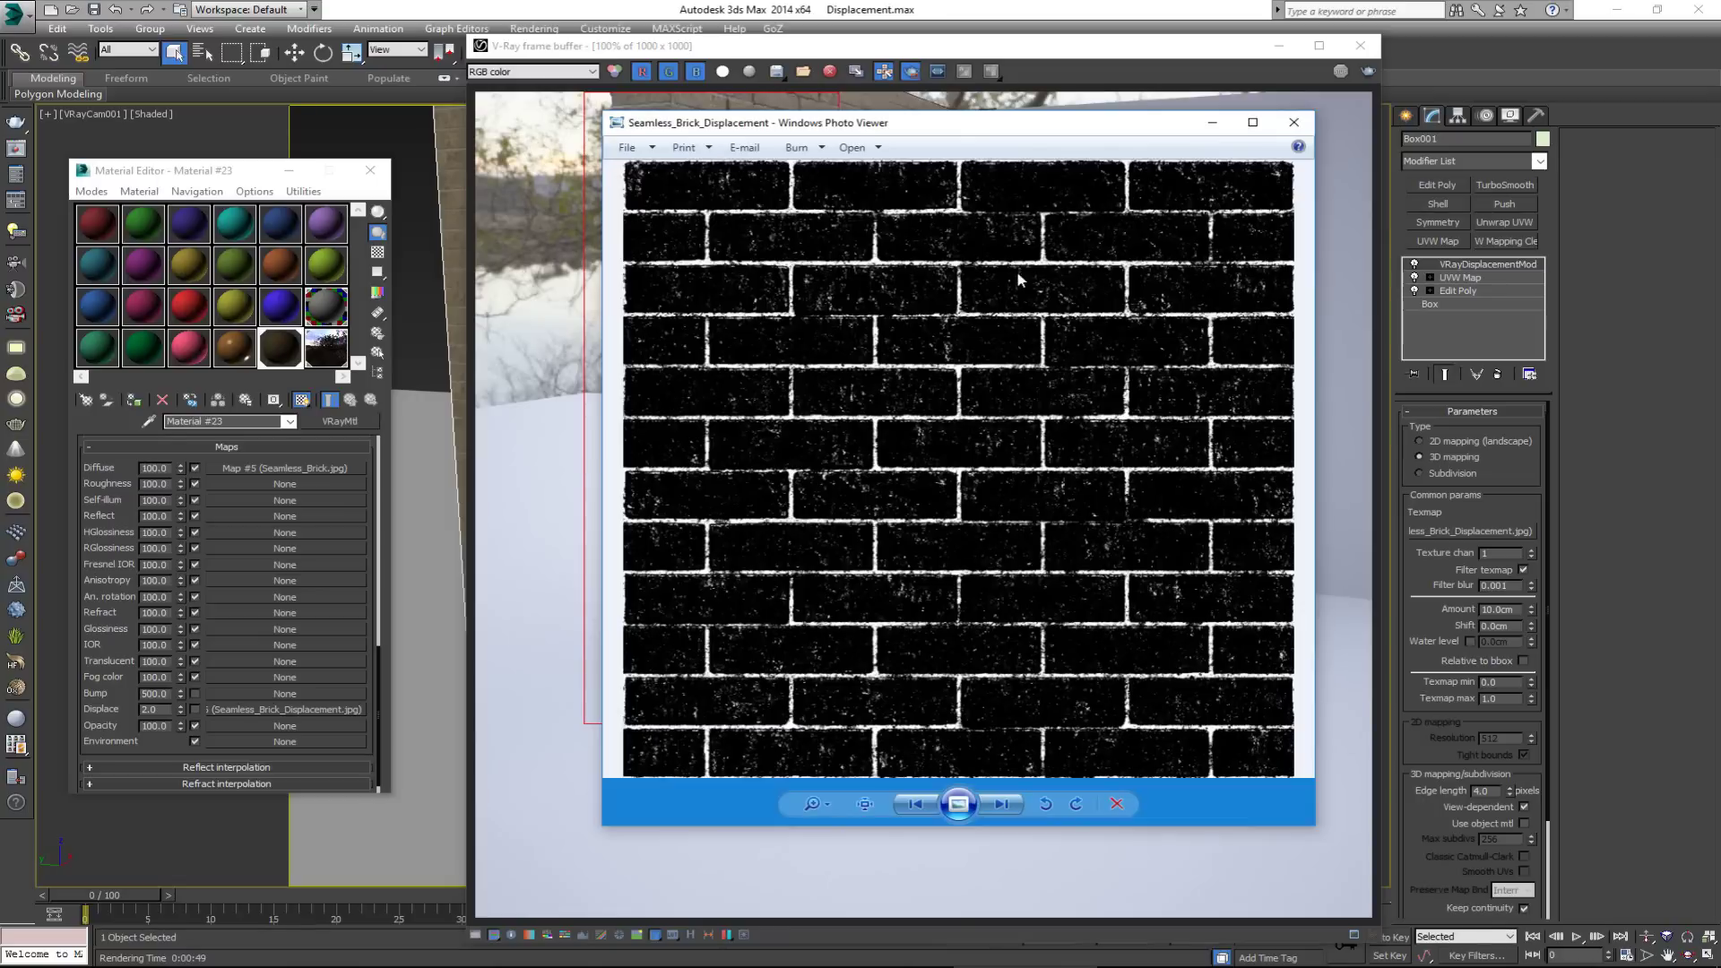
- Close the Seamless_Brick_Displacement image and compare its pattern with the brick joints in the render up close
click(1293, 122)
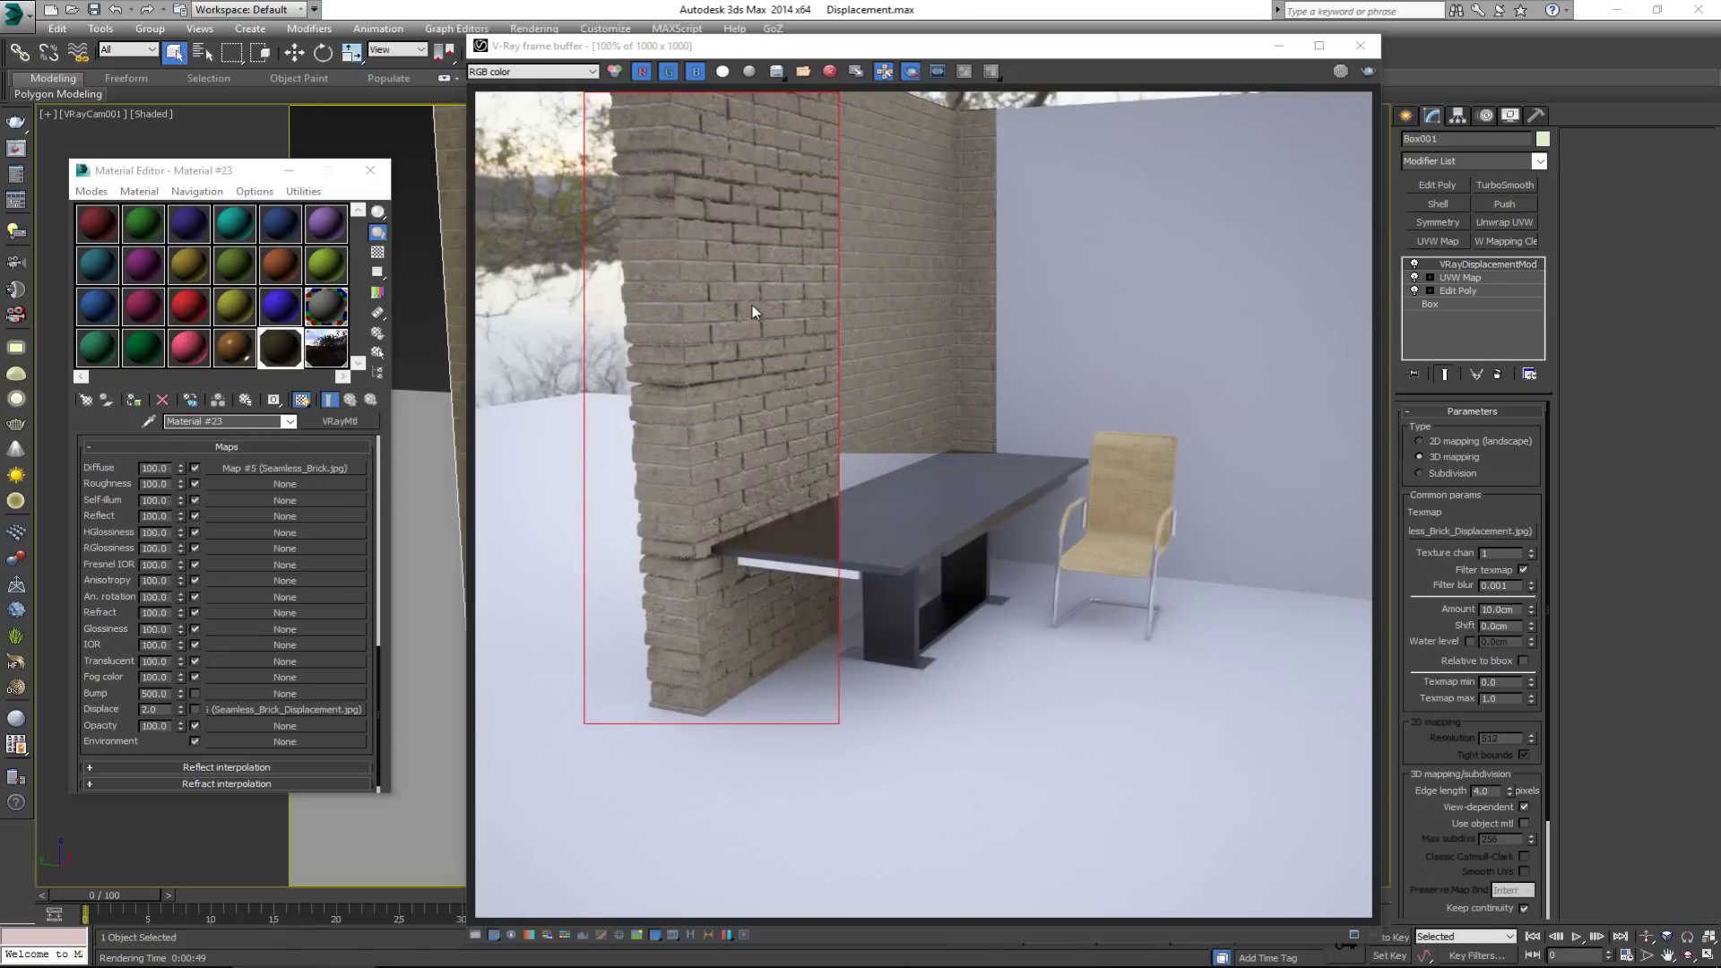
scroll(758, 316, up, 2)
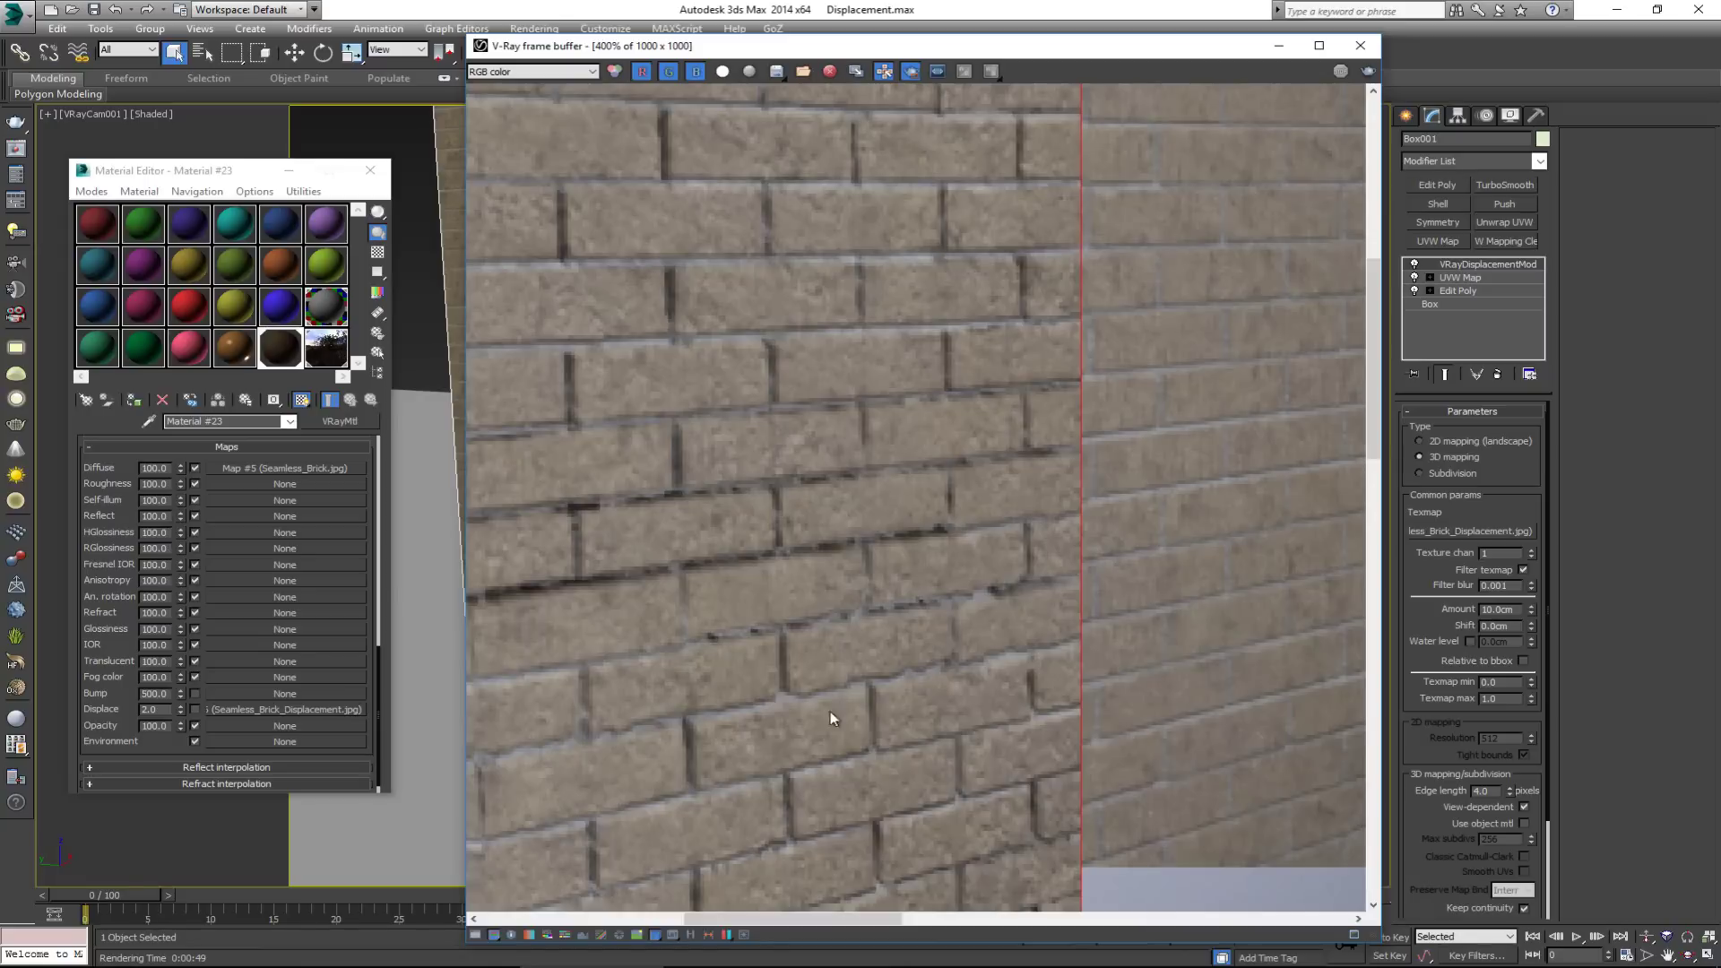
middle_drag(830, 711, 862, 633)
scroll(862, 633, down, 2)
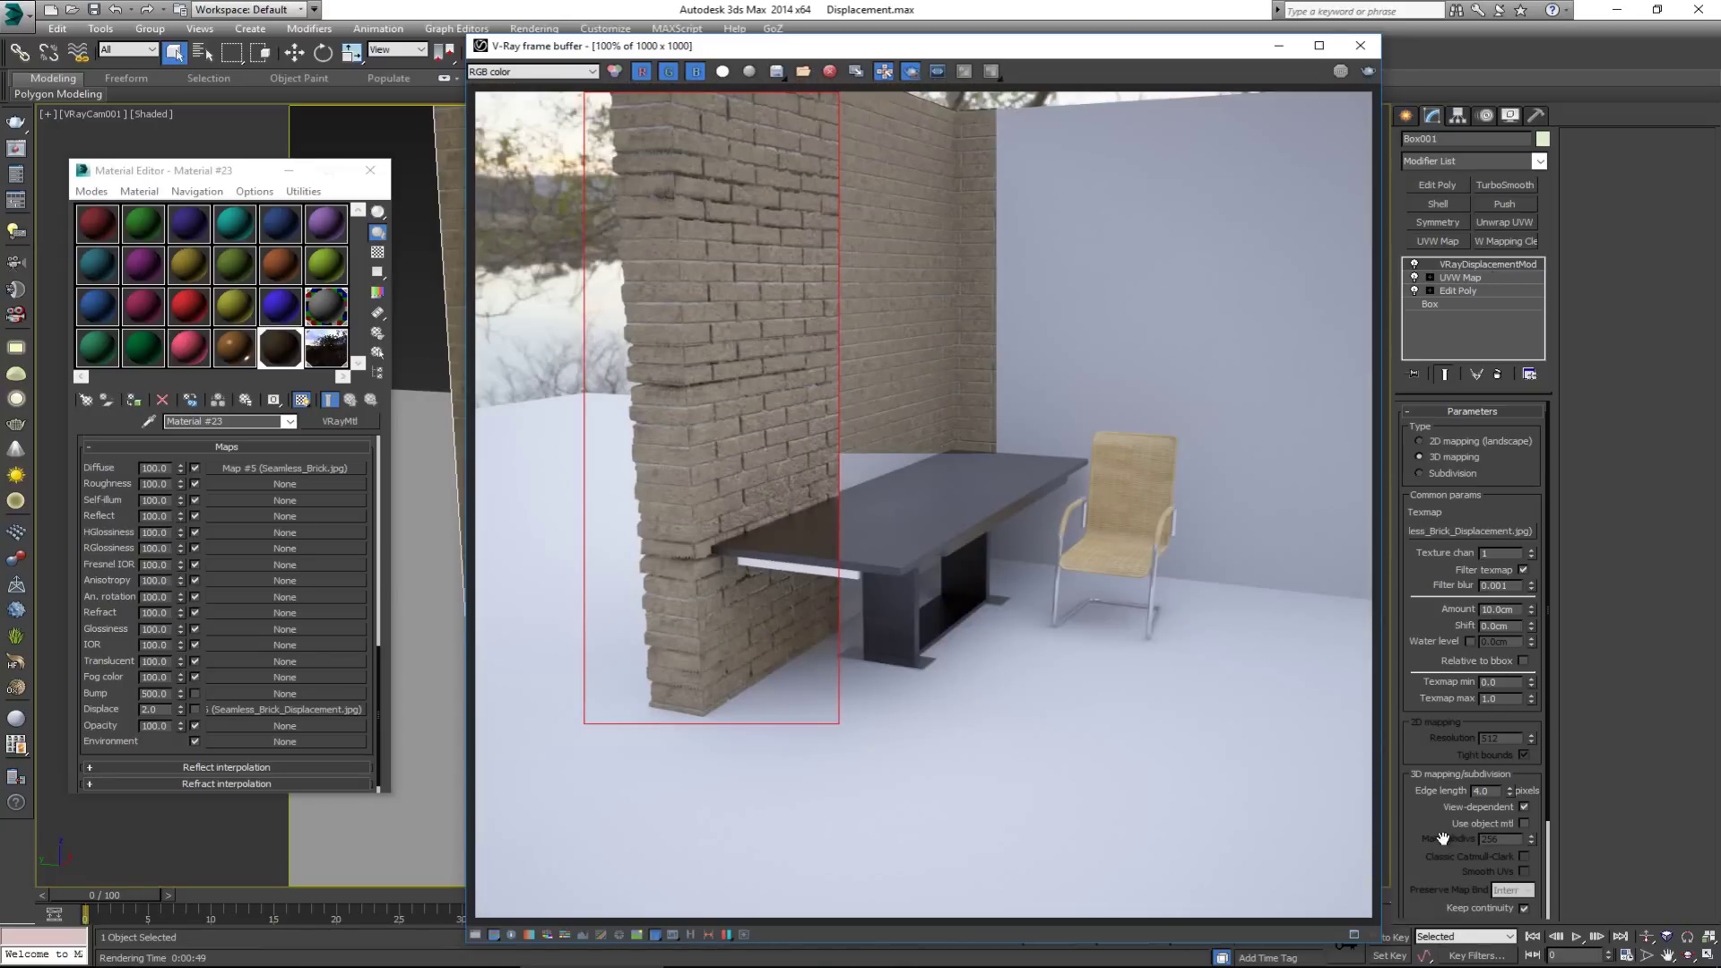
drag(1437, 822, 1436, 814)
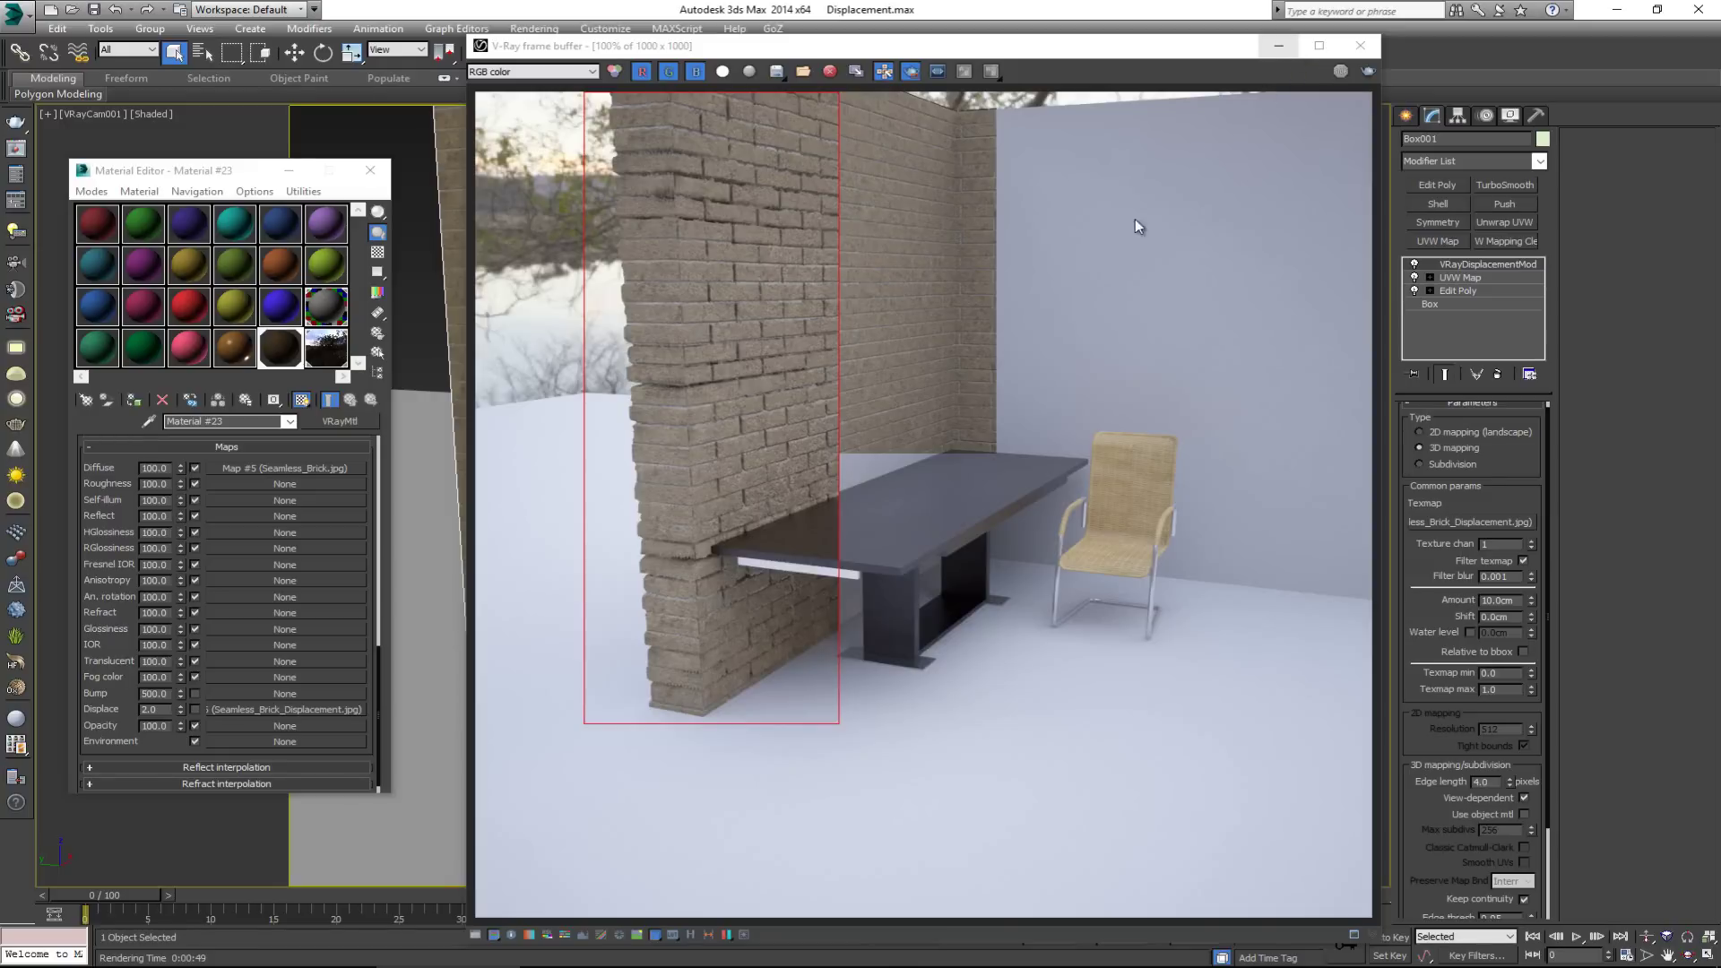
- Minimise the render window, select the floor plane and make the parquet material, Material #22, active for editing
click(900, 565)
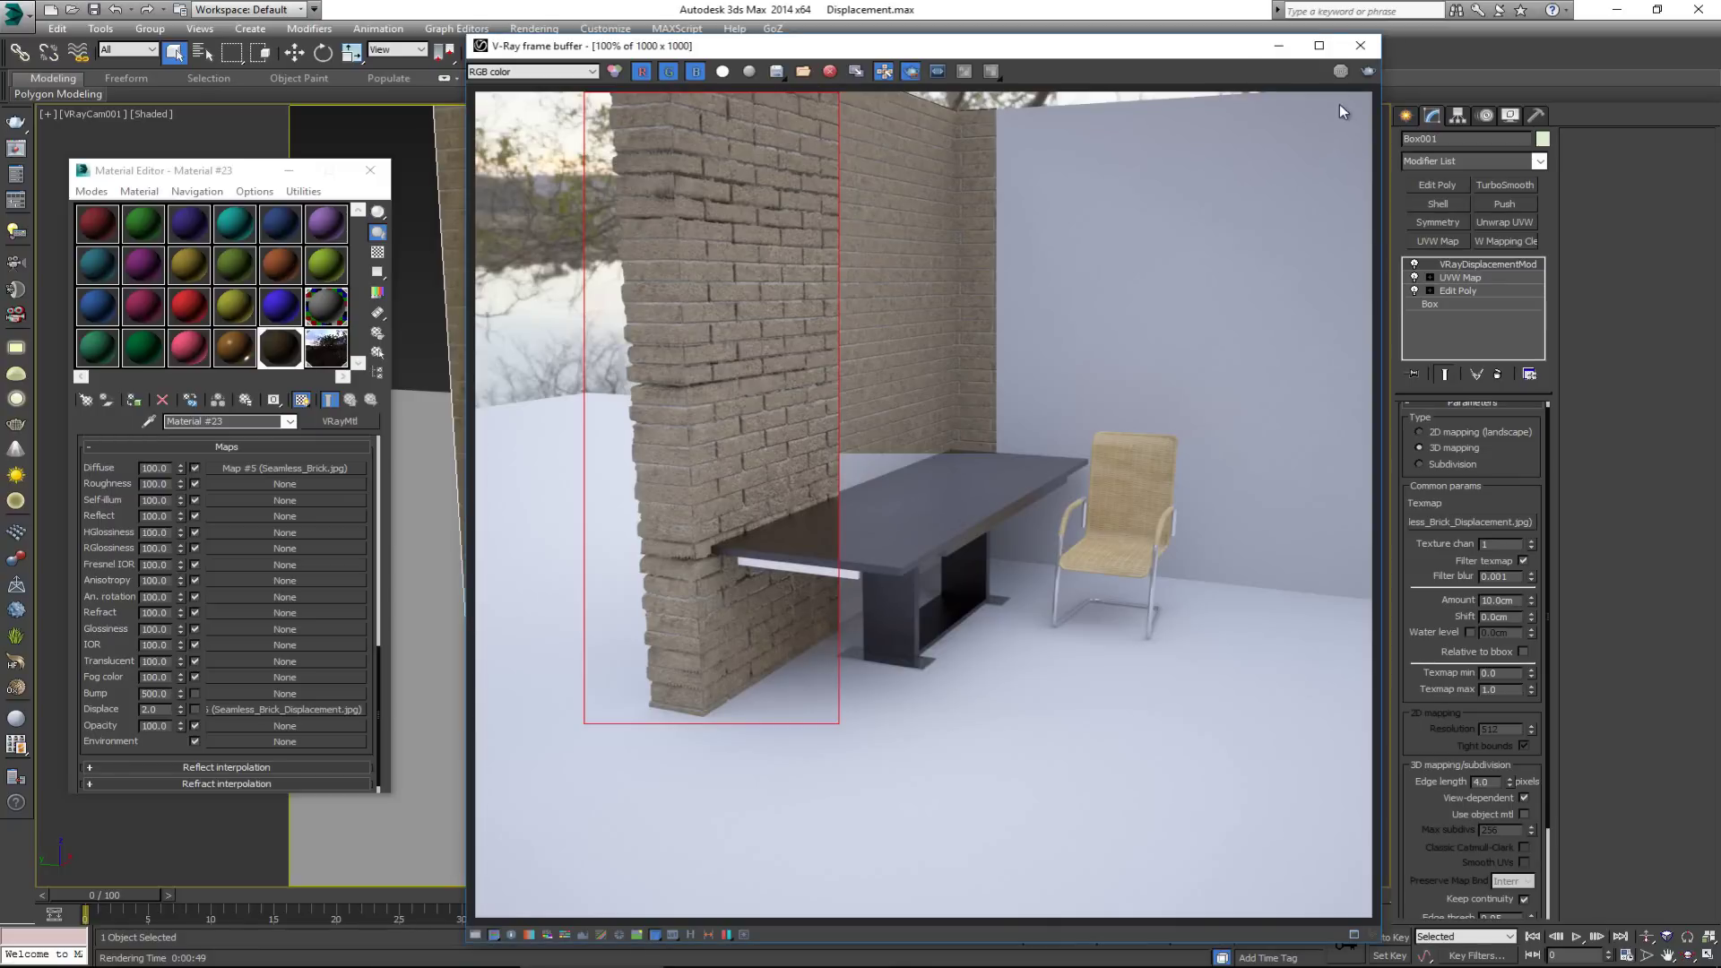
click(1278, 45)
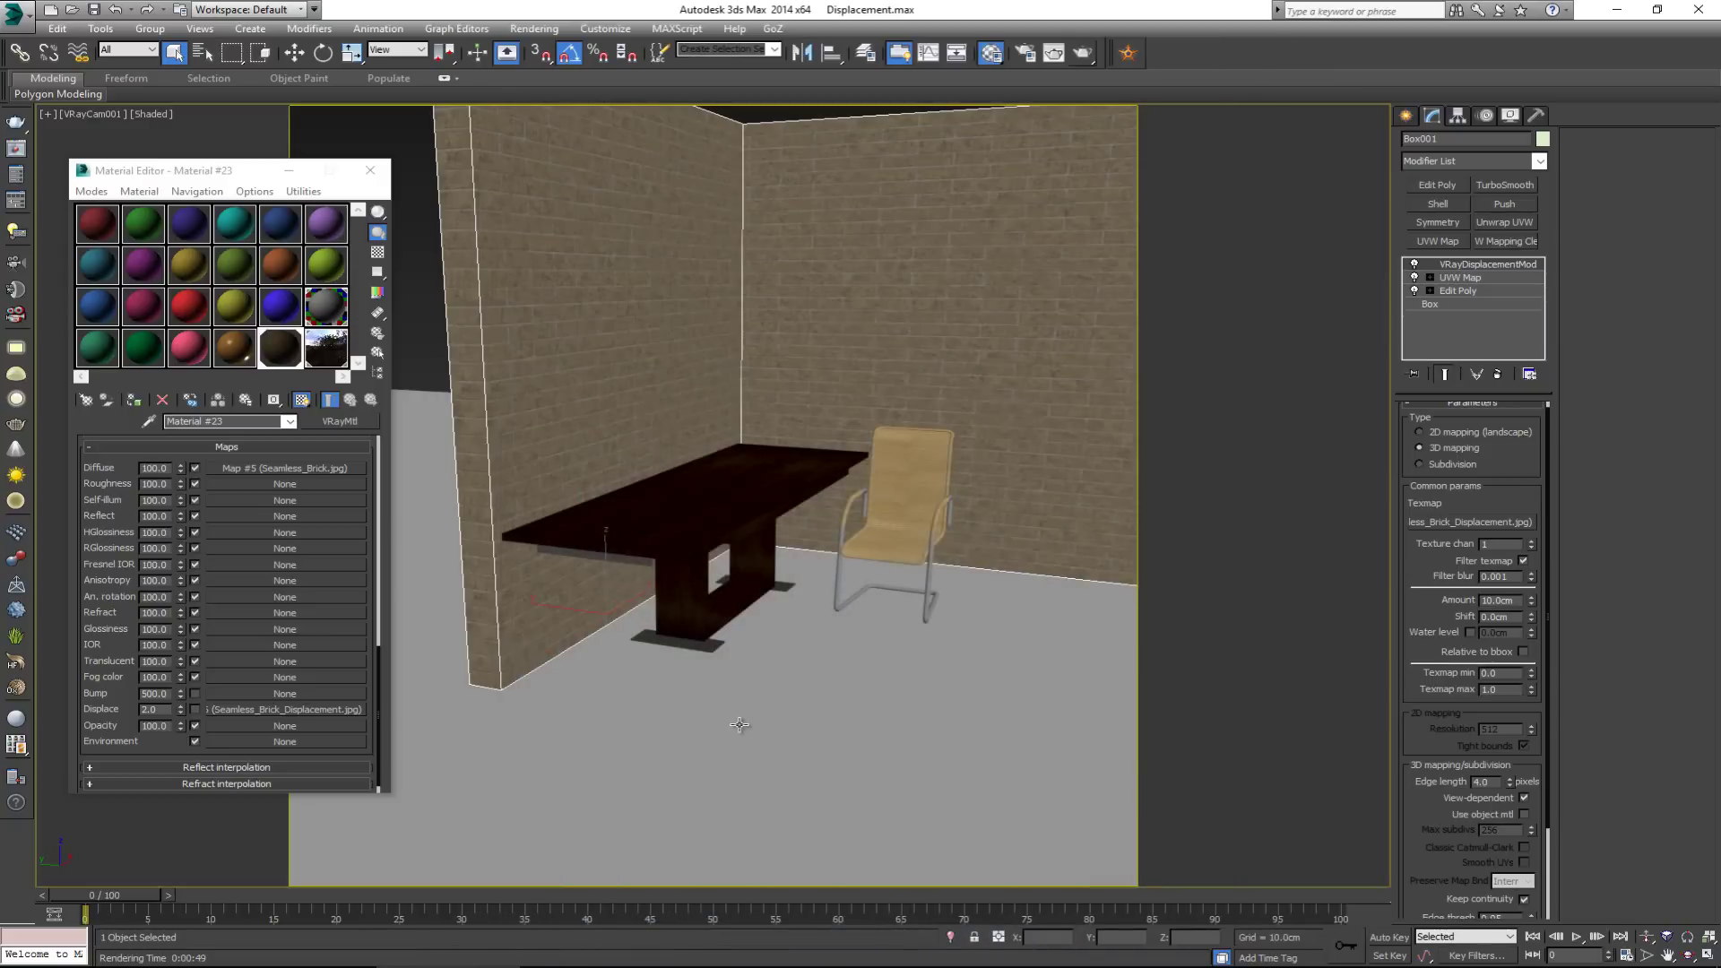
click(717, 724)
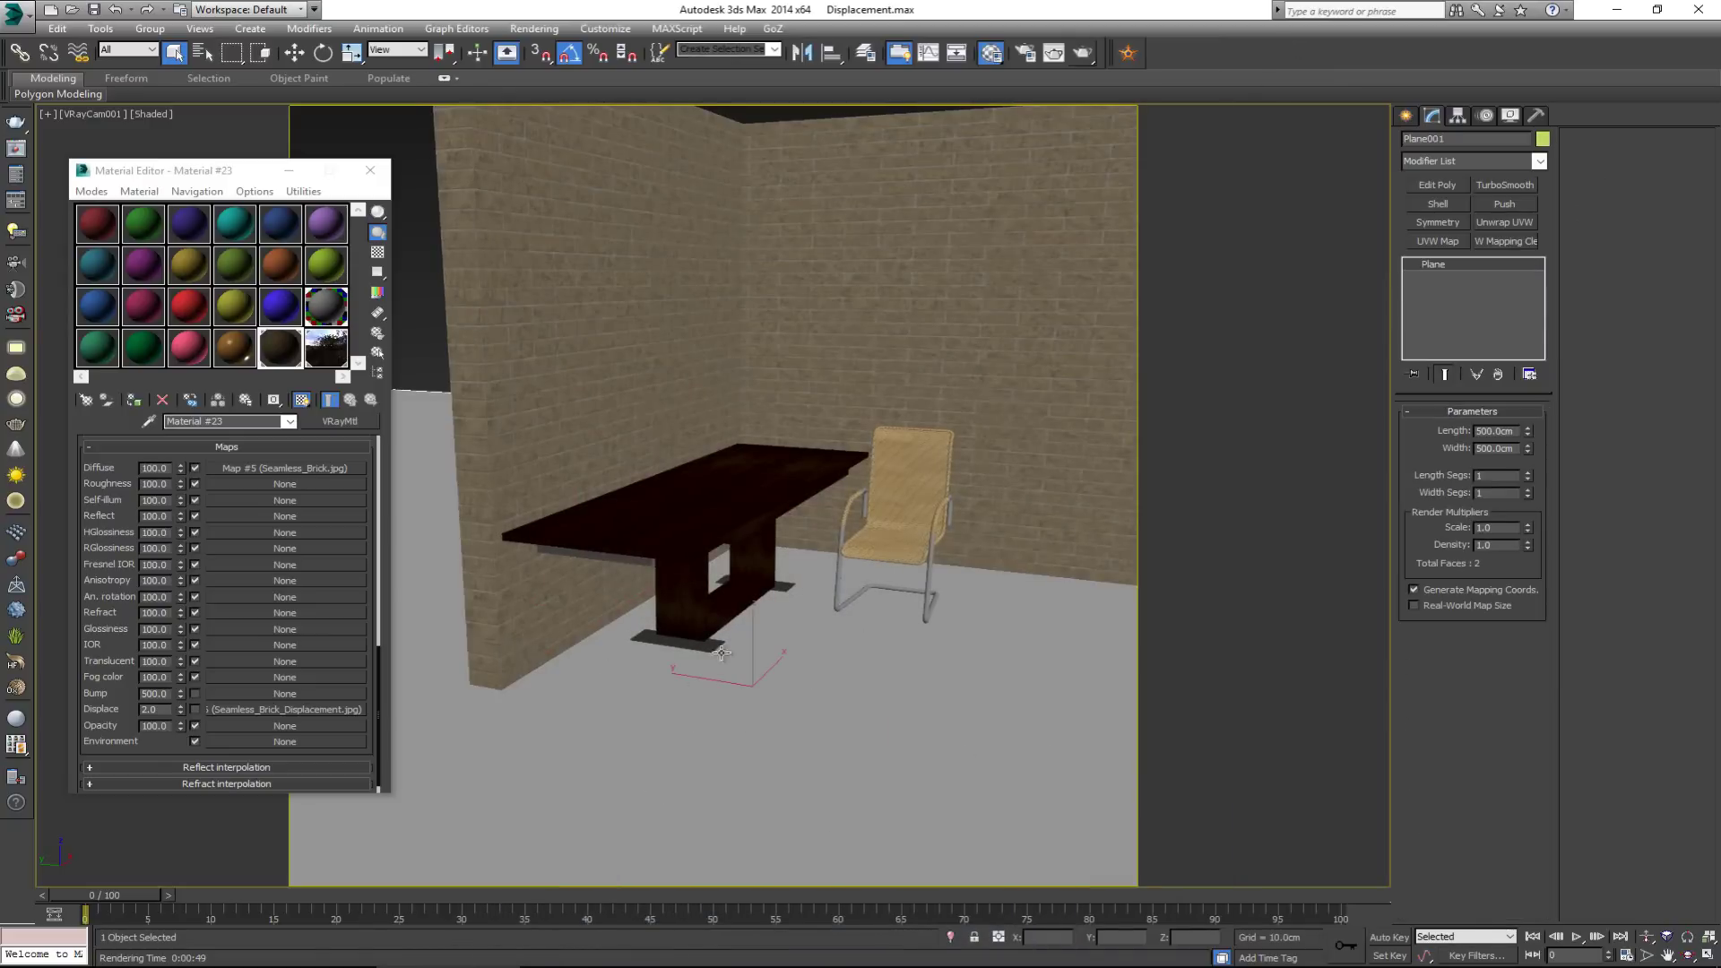
click(235, 348)
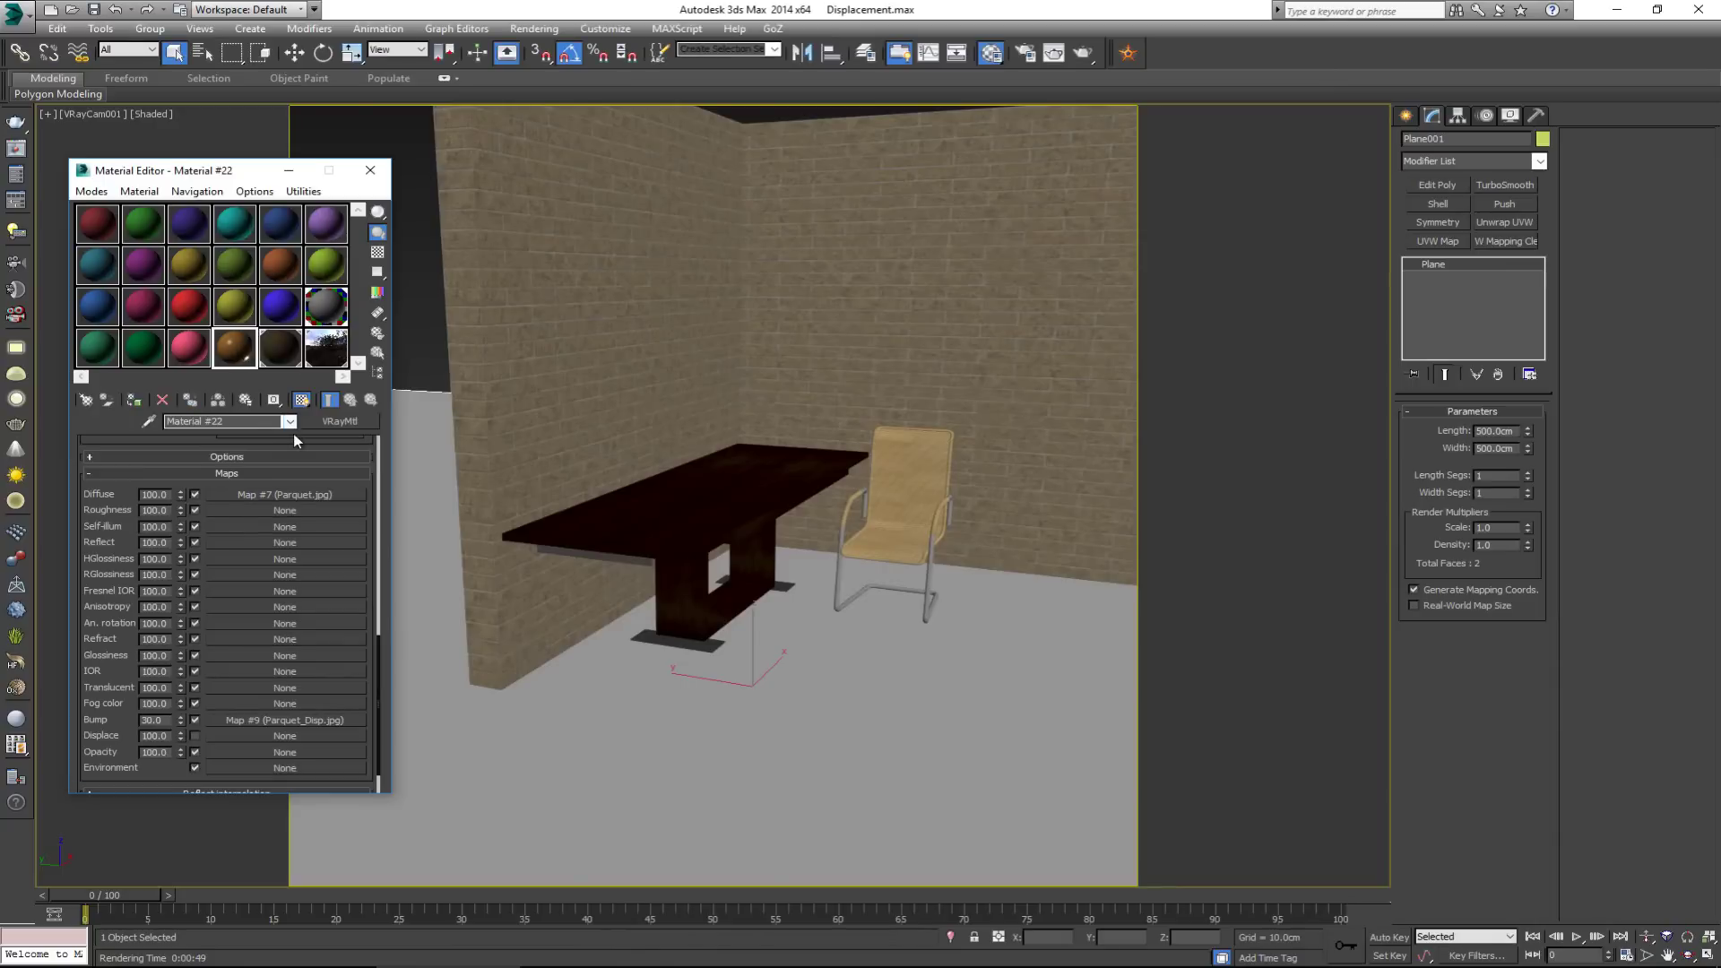
- View the parquet material's diffuse image Parquet.jpg and its bump image Parquet_Disp.jpg, closing each one after viewing
click(325, 496)
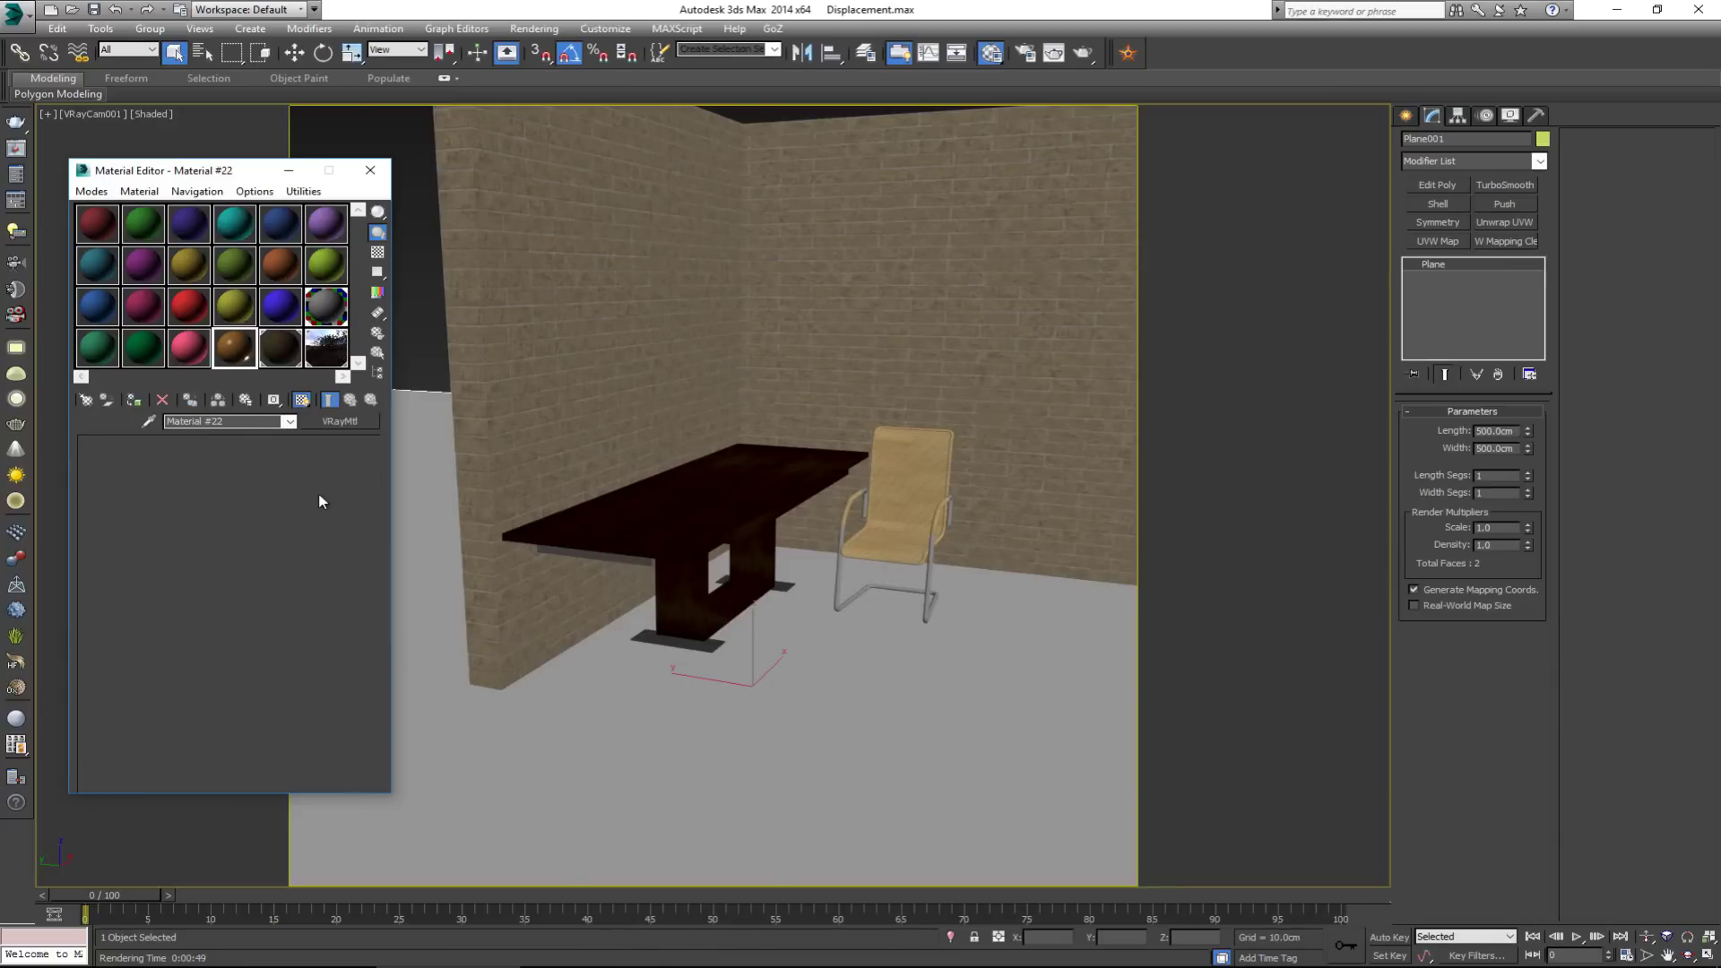
click(336, 693)
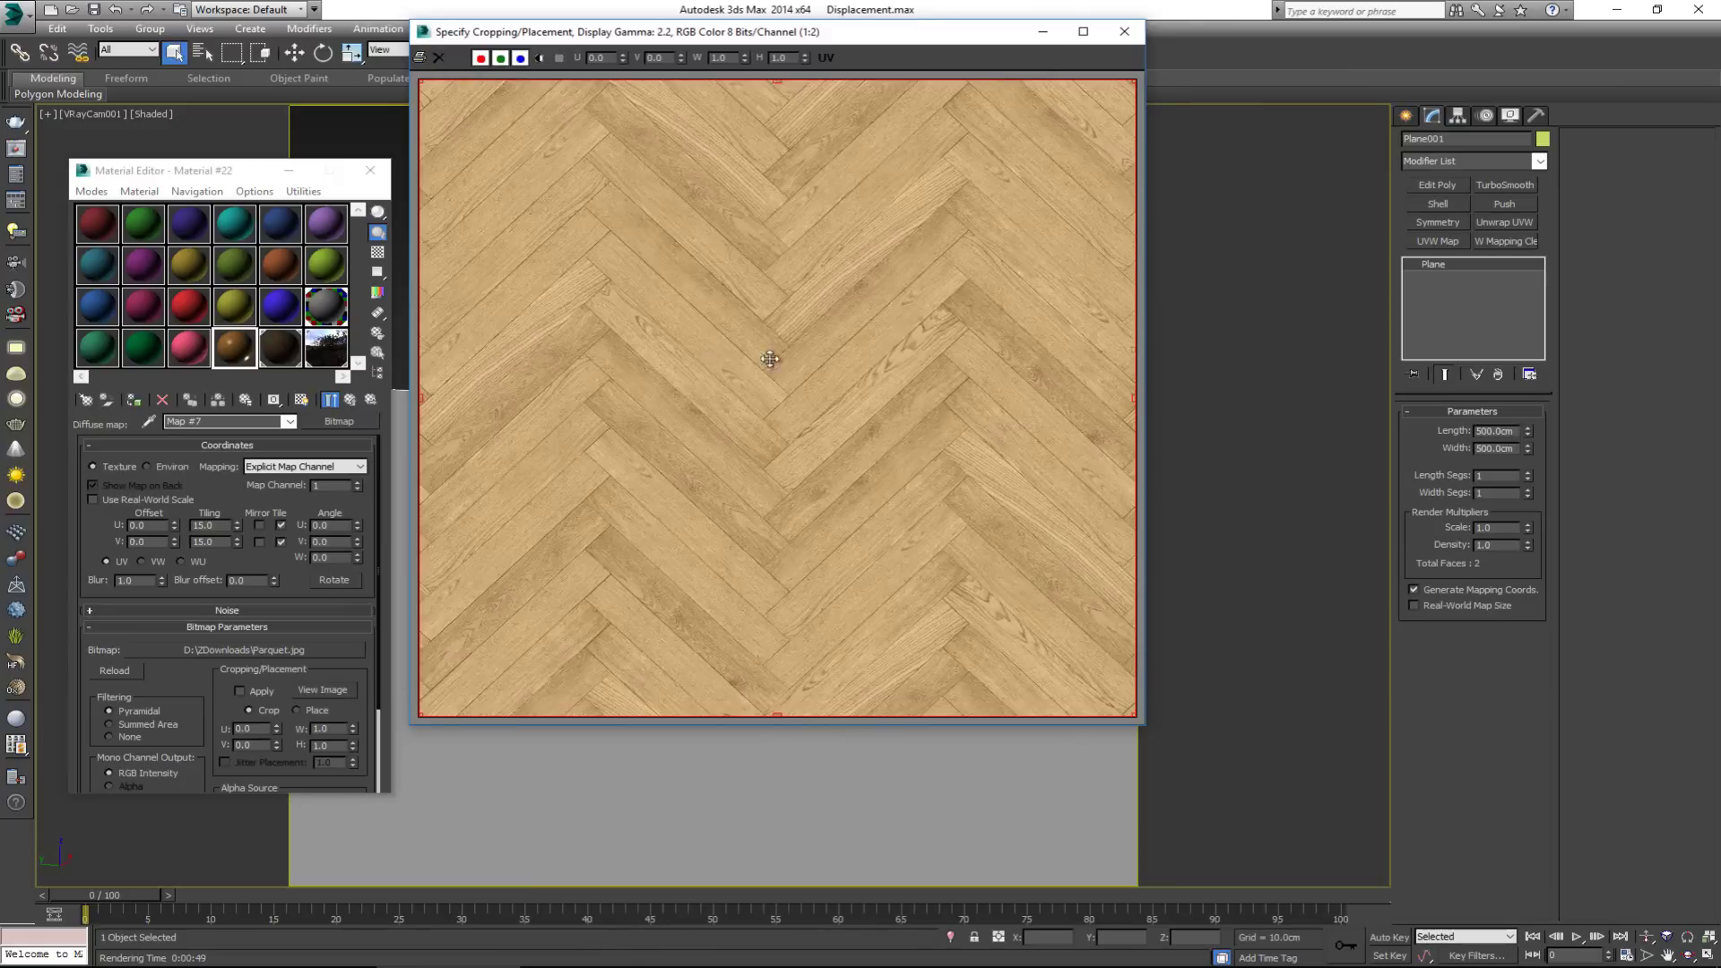
click(1126, 32)
click(350, 400)
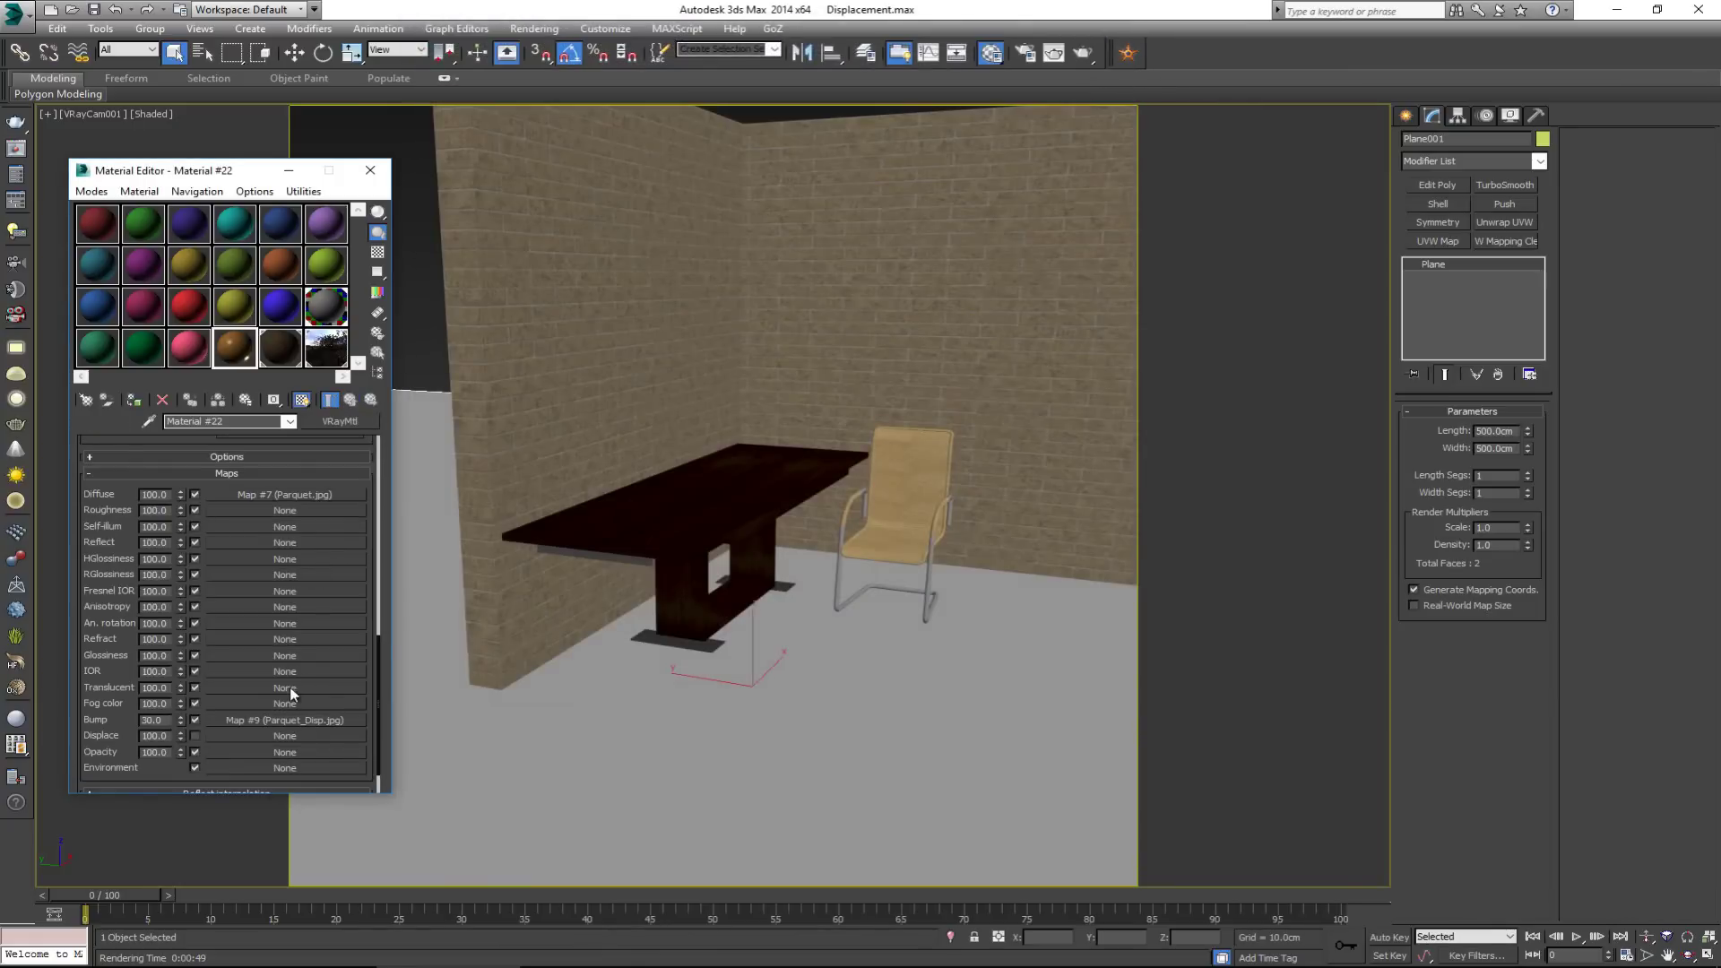
click(289, 718)
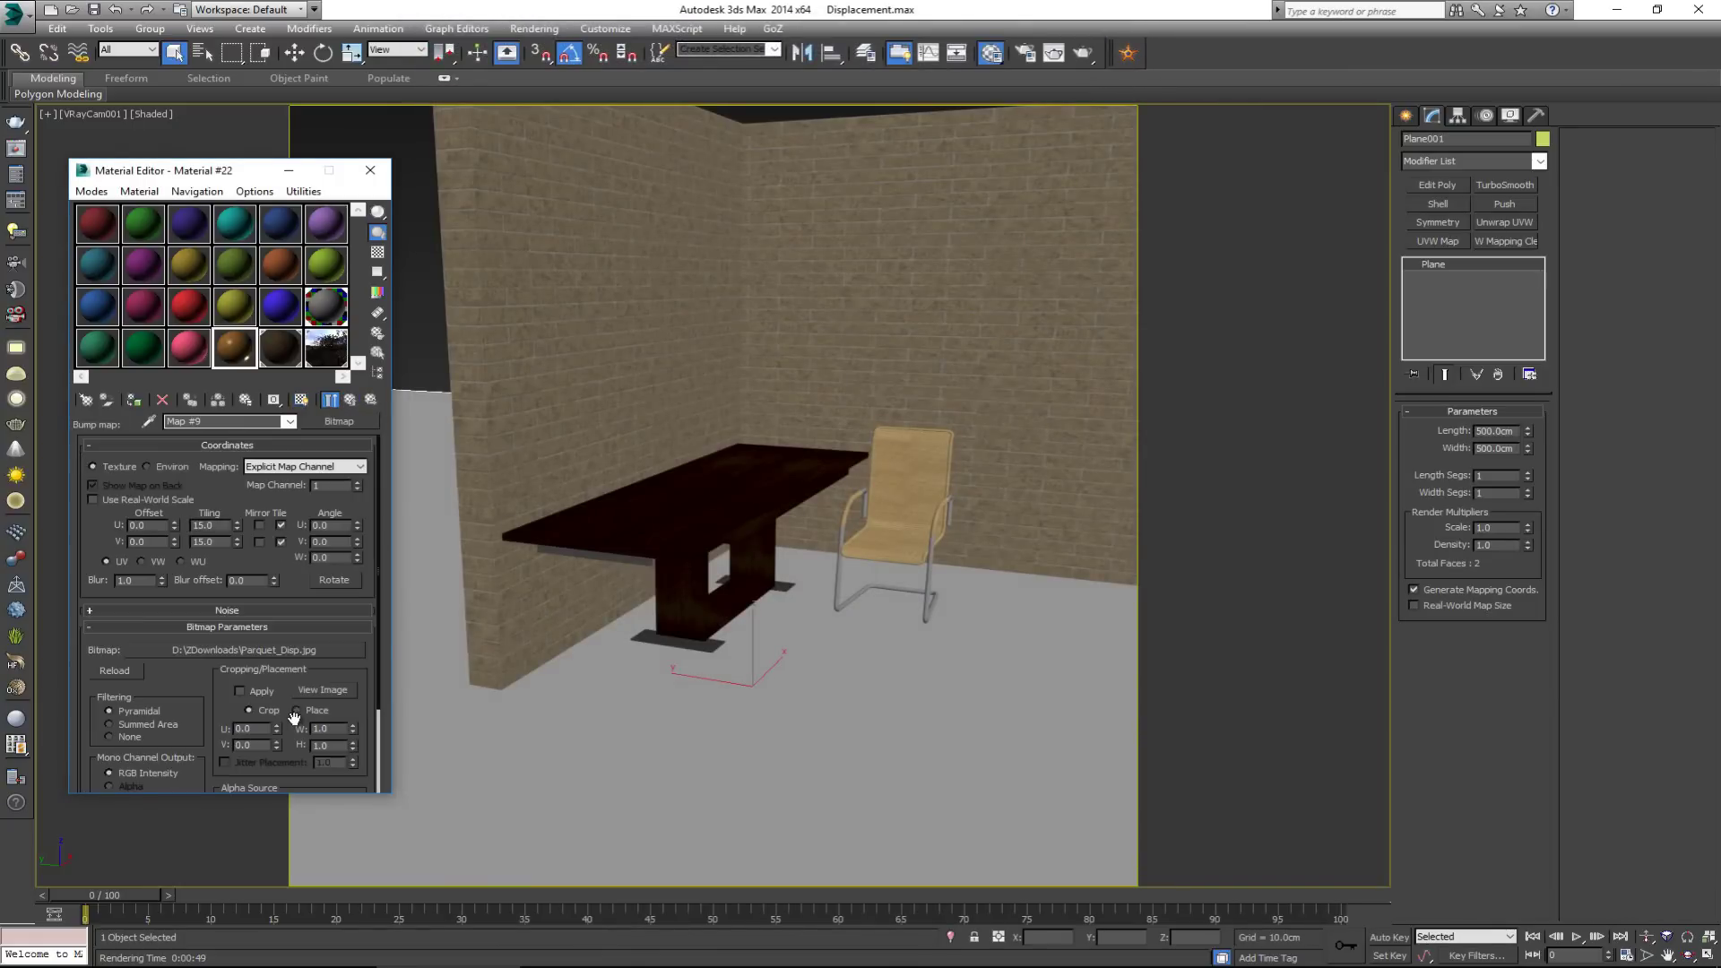
click(336, 692)
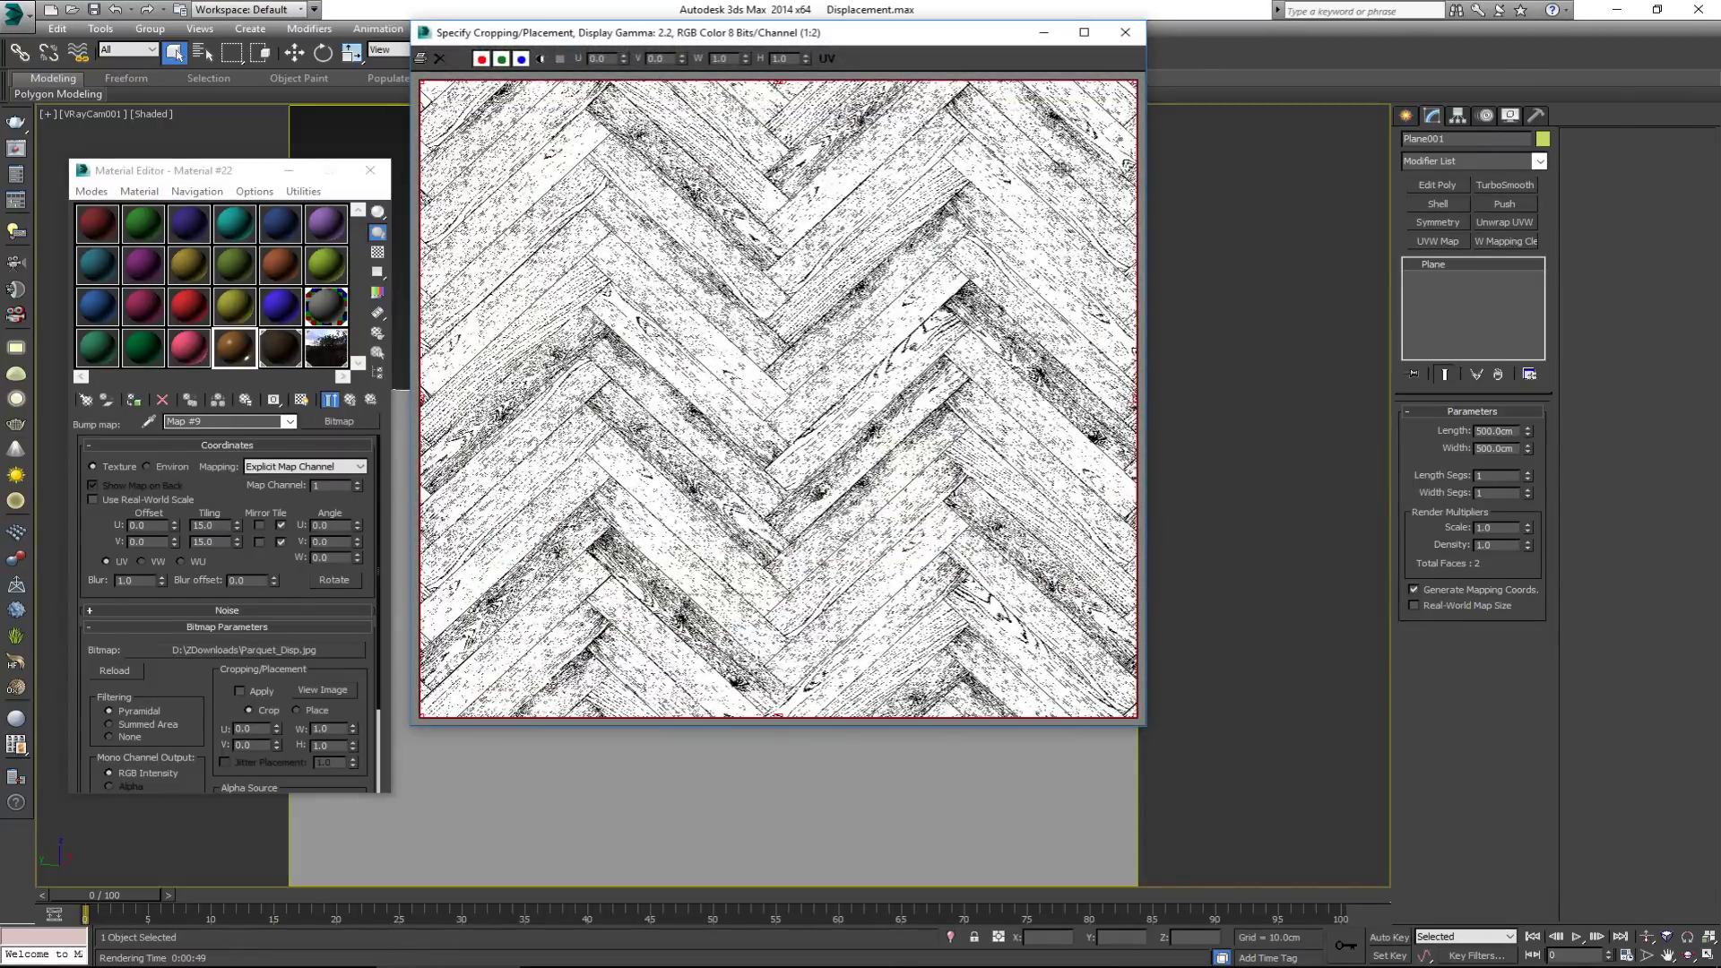
click(1124, 34)
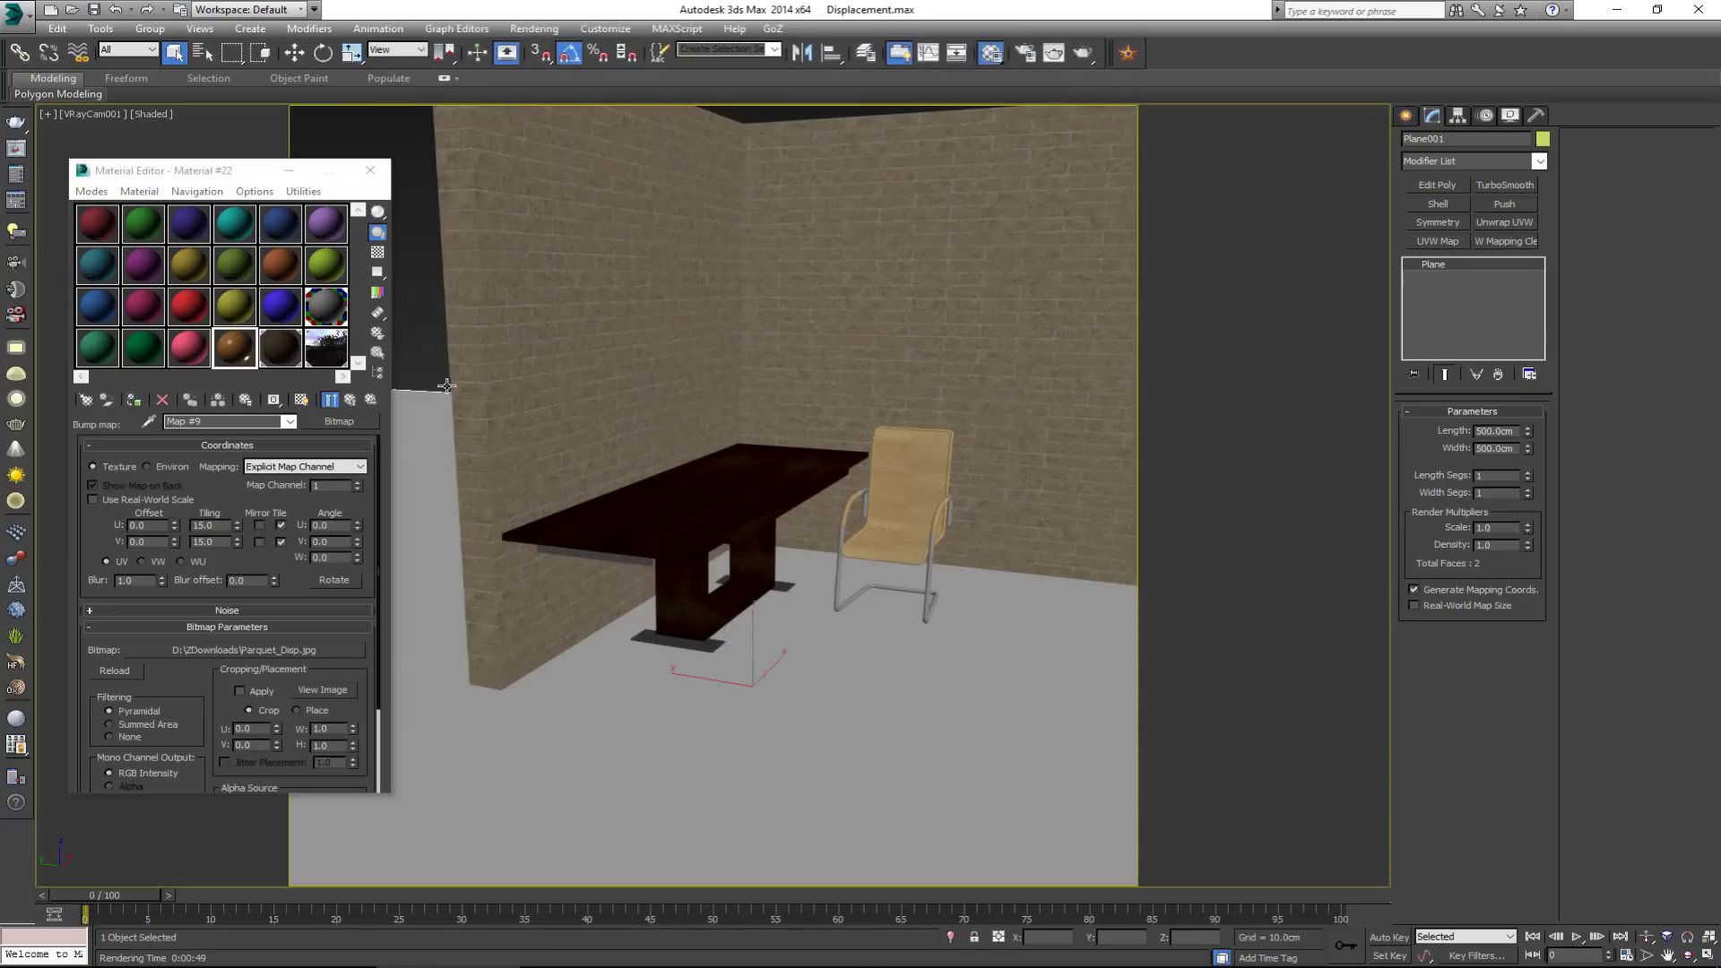
click(351, 400)
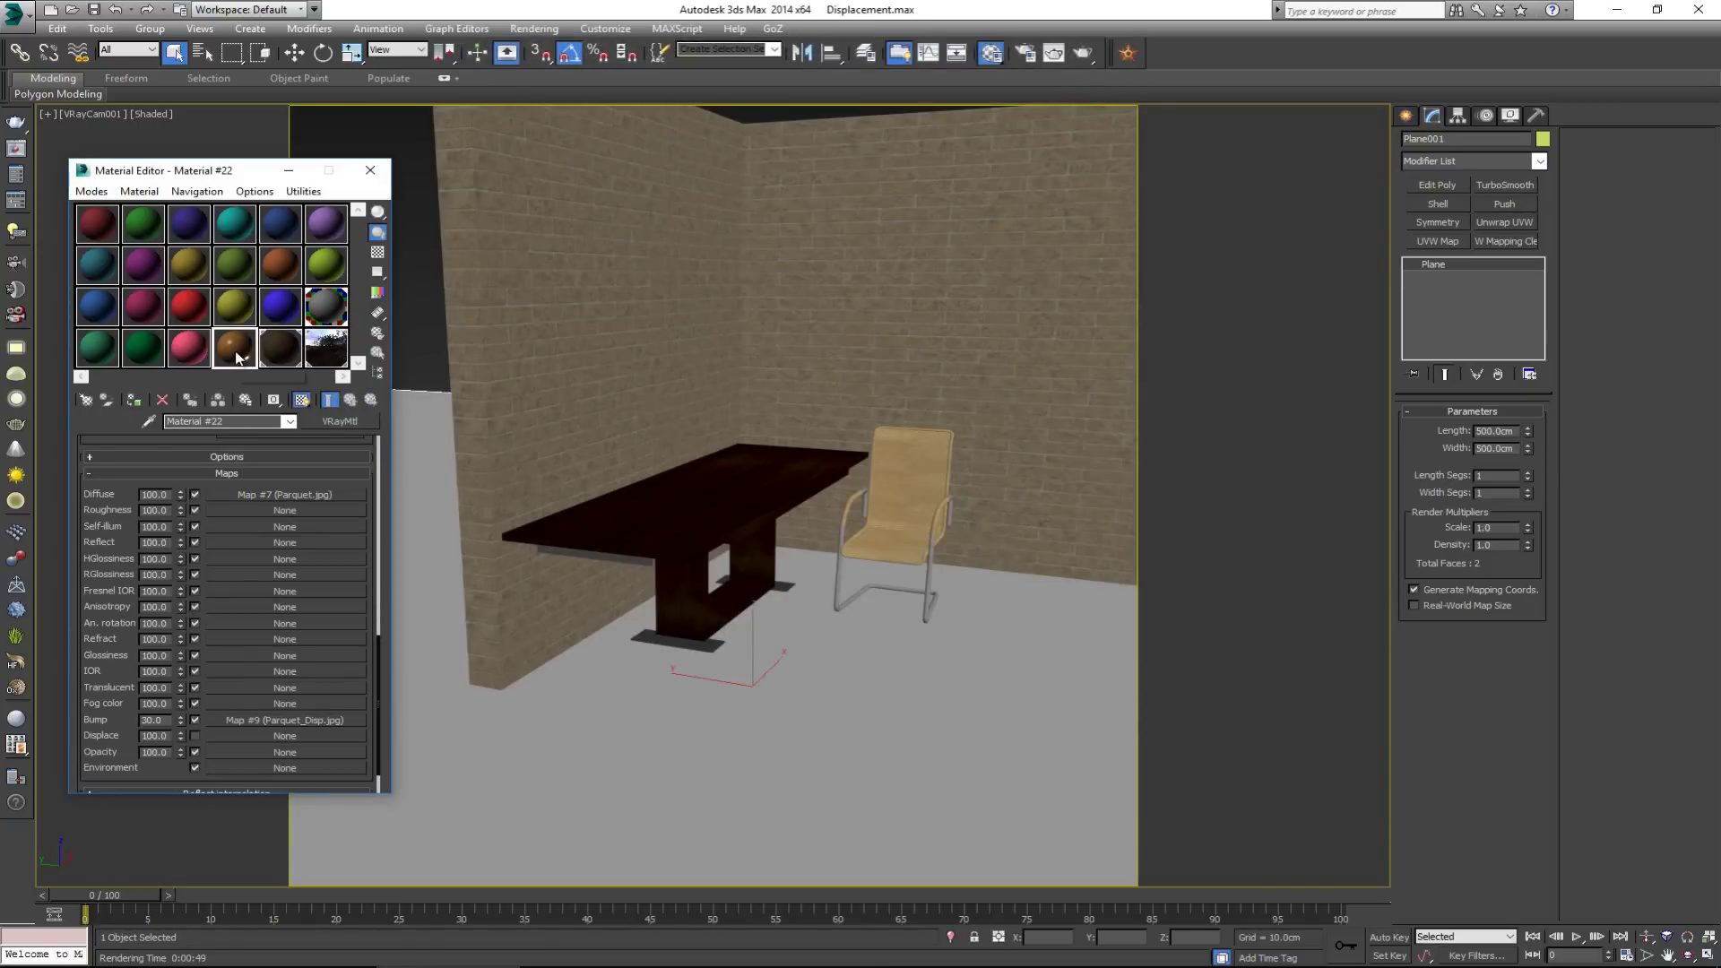
- Assign the parquet material to the floor plane and render the whole scene
drag(237, 357, 670, 766)
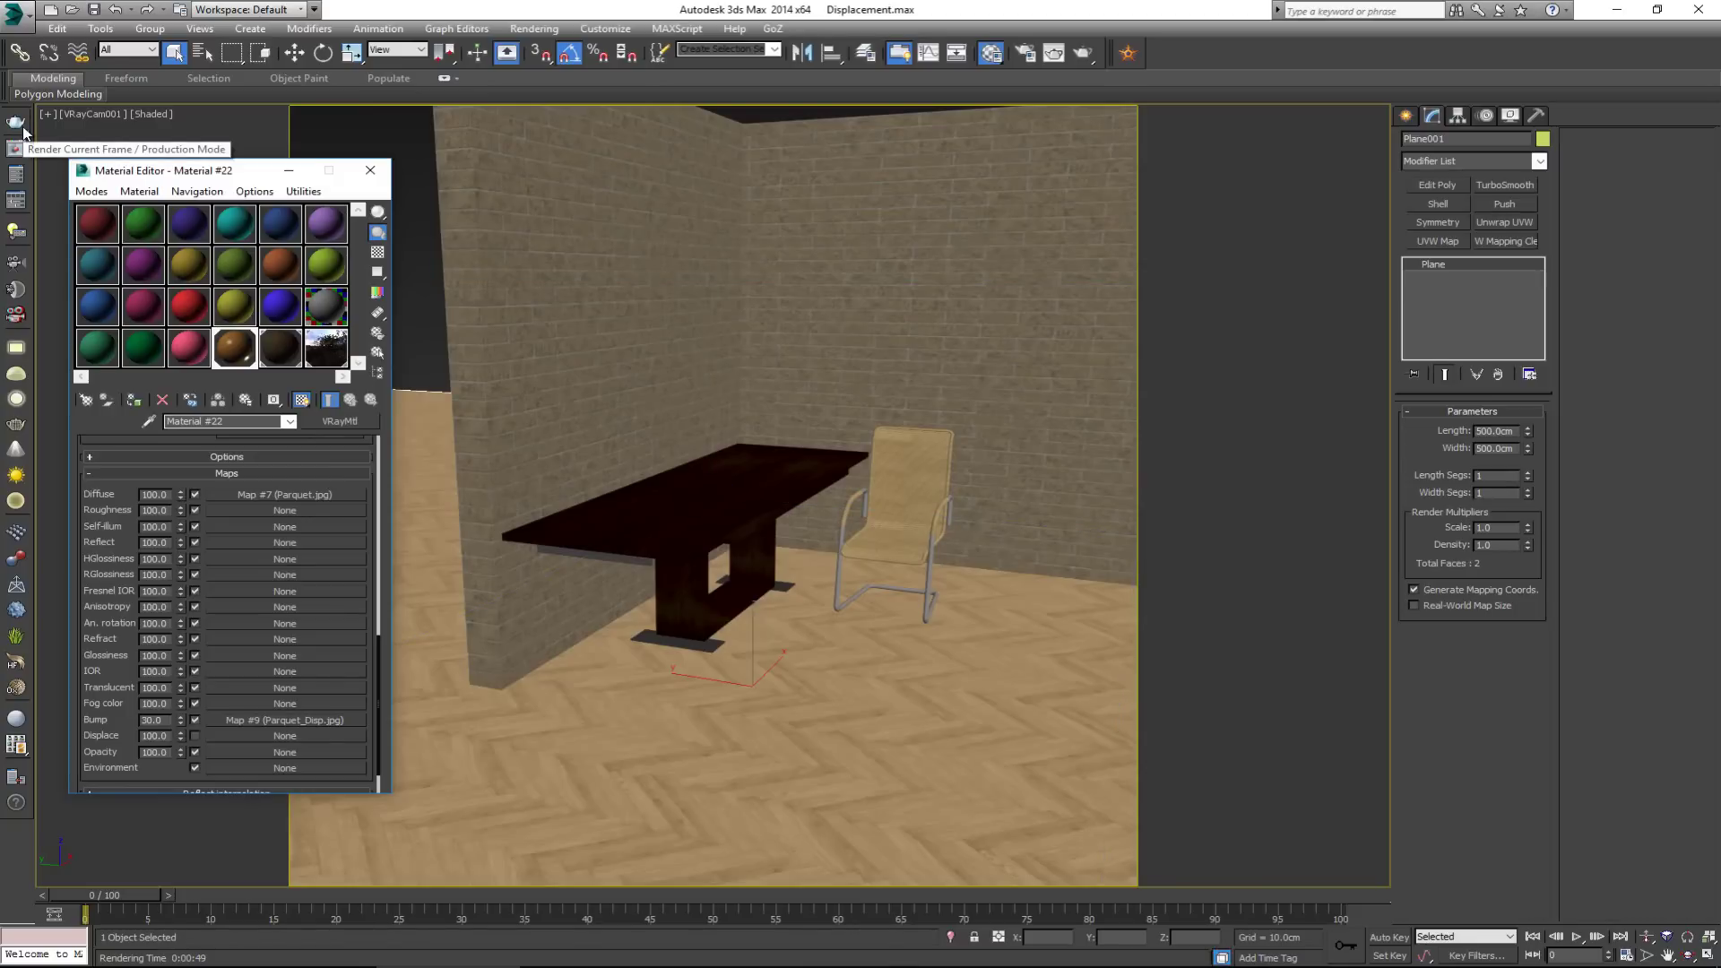
click(1081, 57)
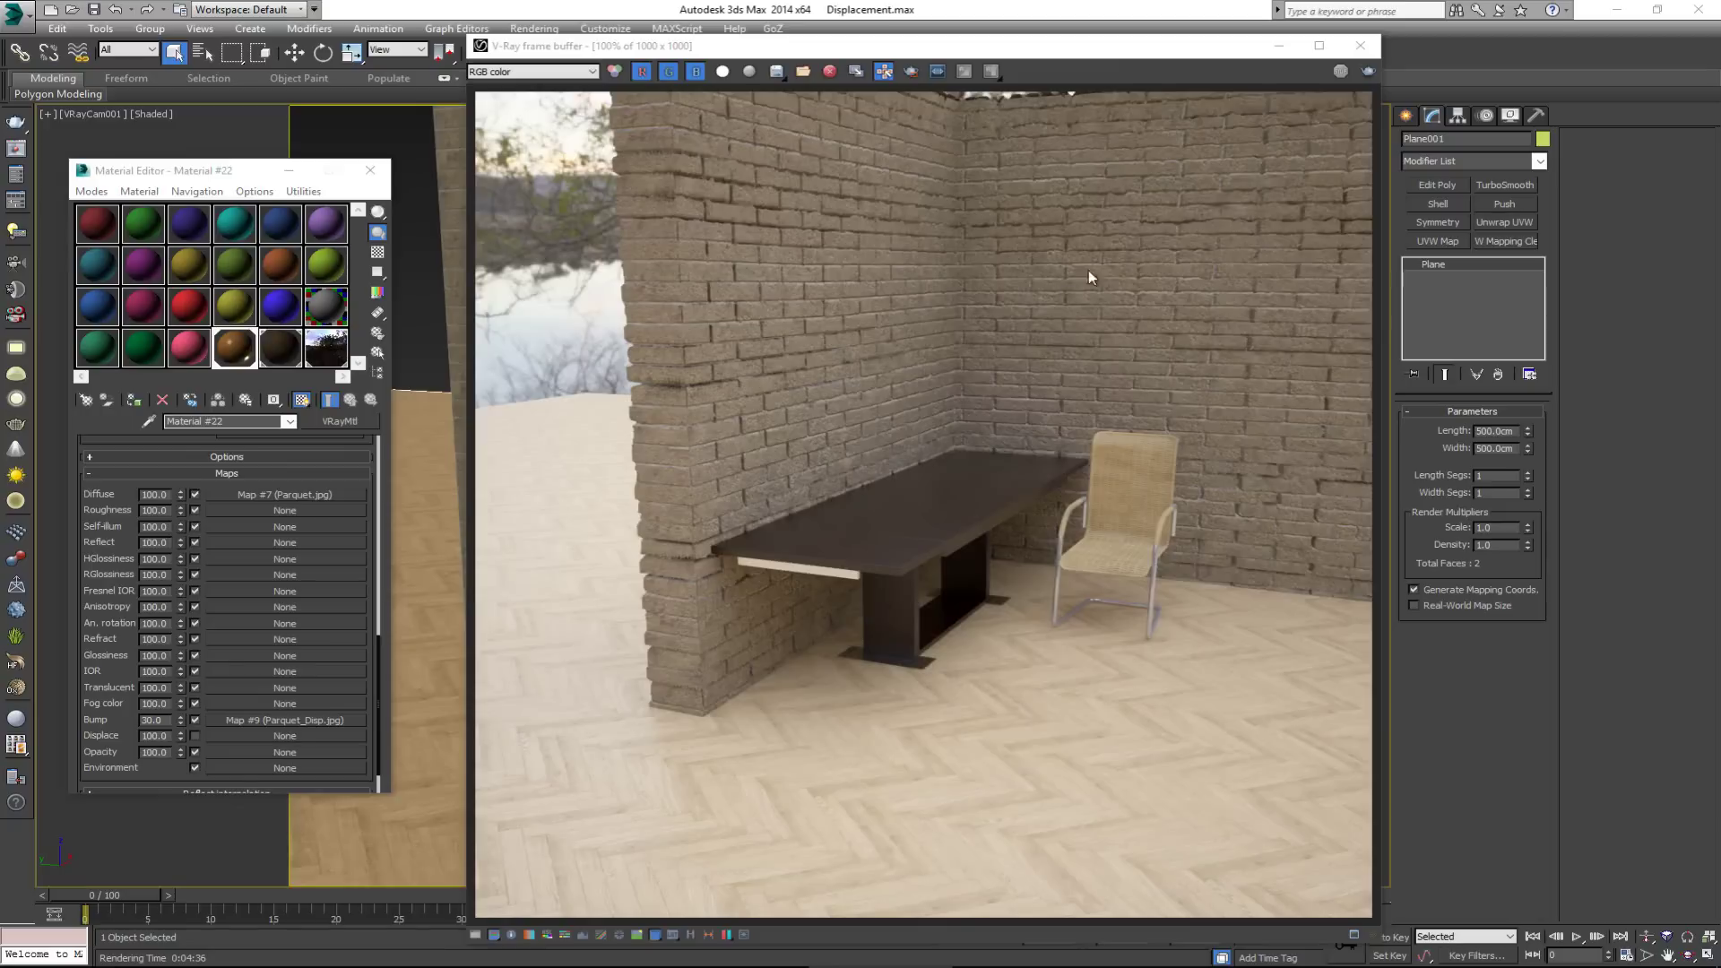
click(808, 812)
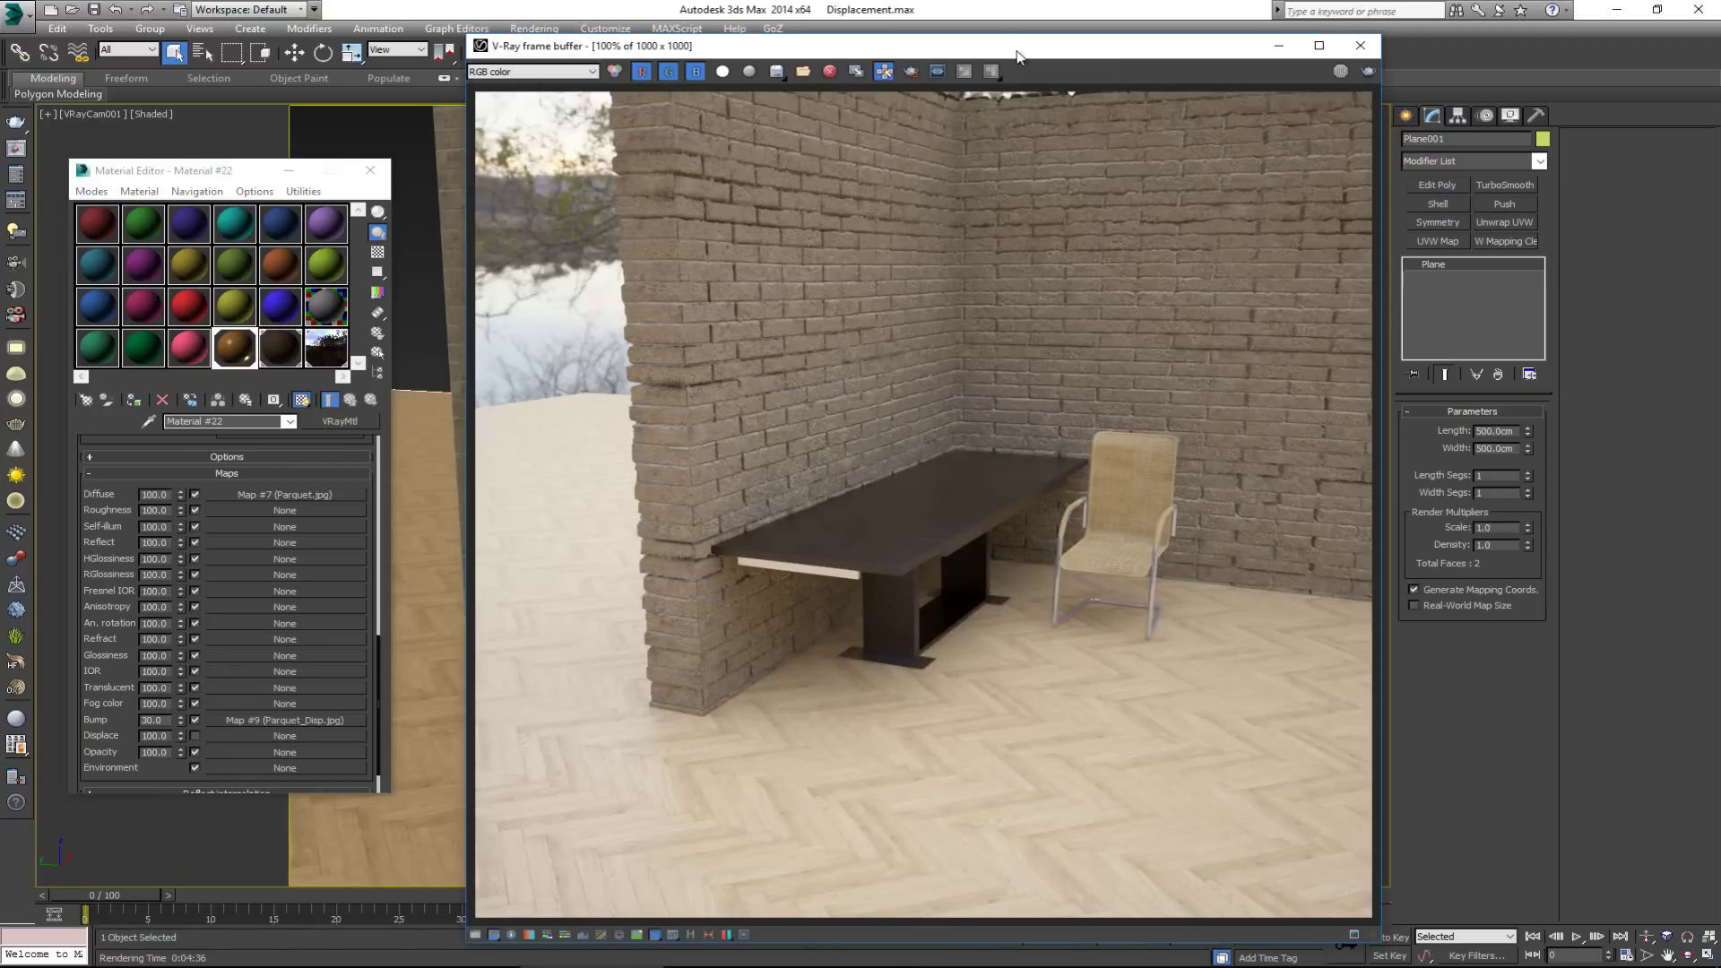
- Inspect the rendered brick wall, table and parquet floor up close, and minimise the render window
drag(1016, 51, 964, 27)
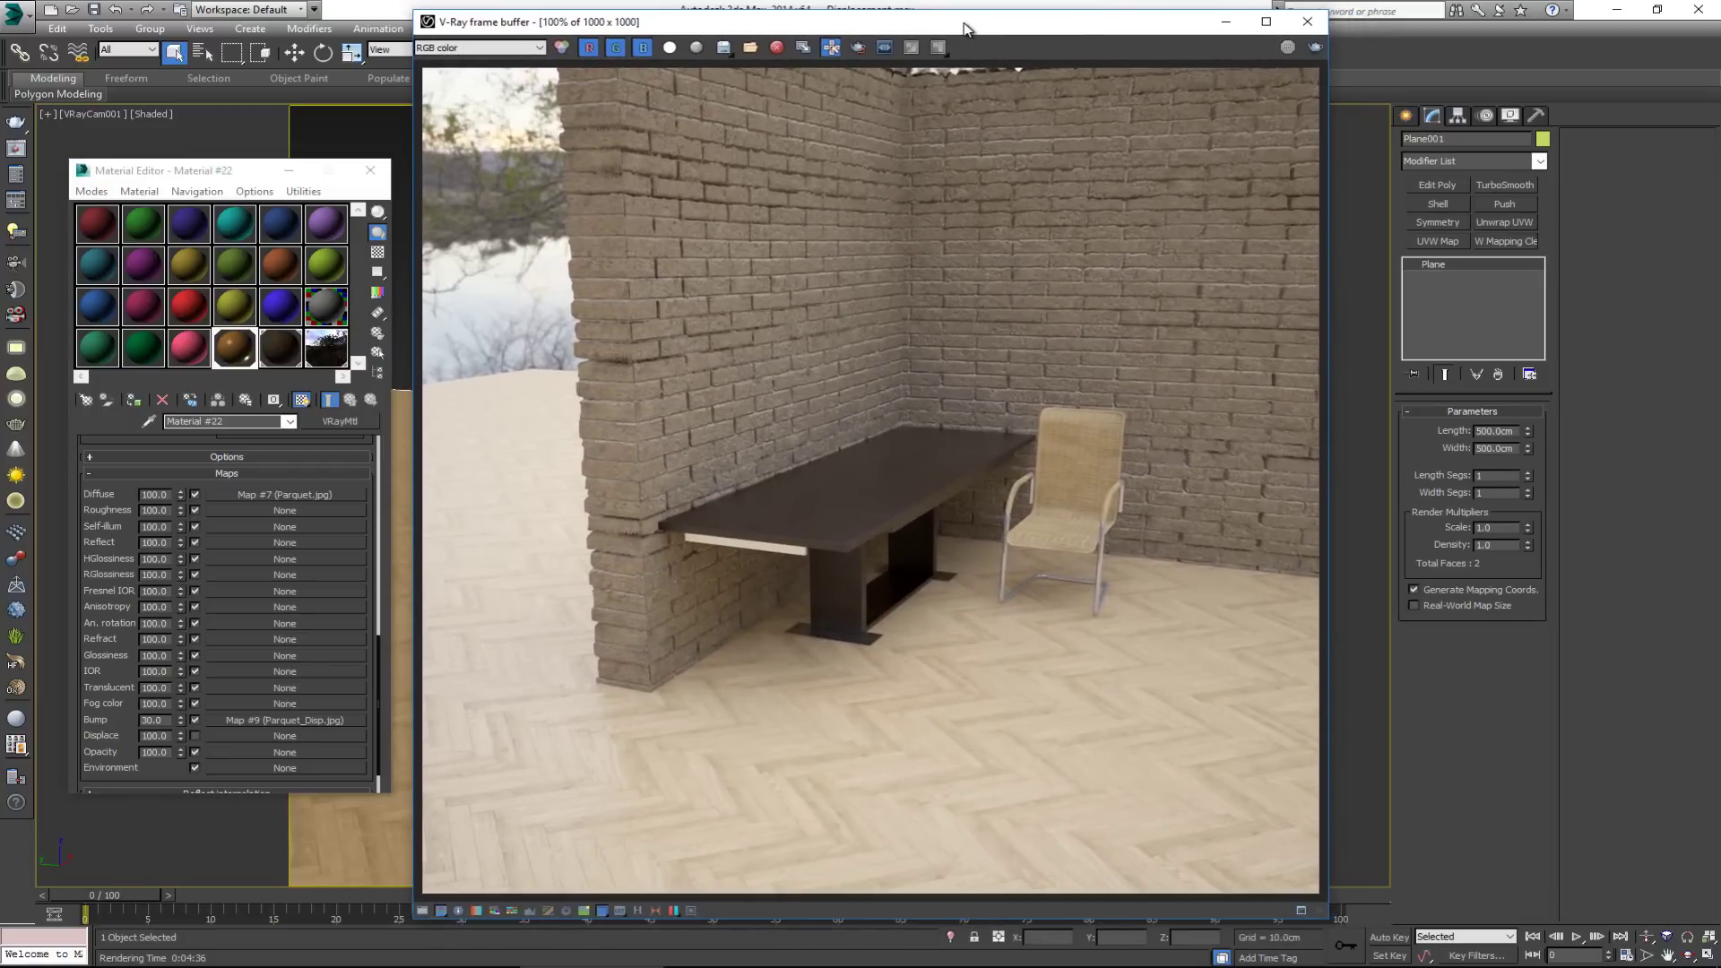
scroll(880, 660, up, 1)
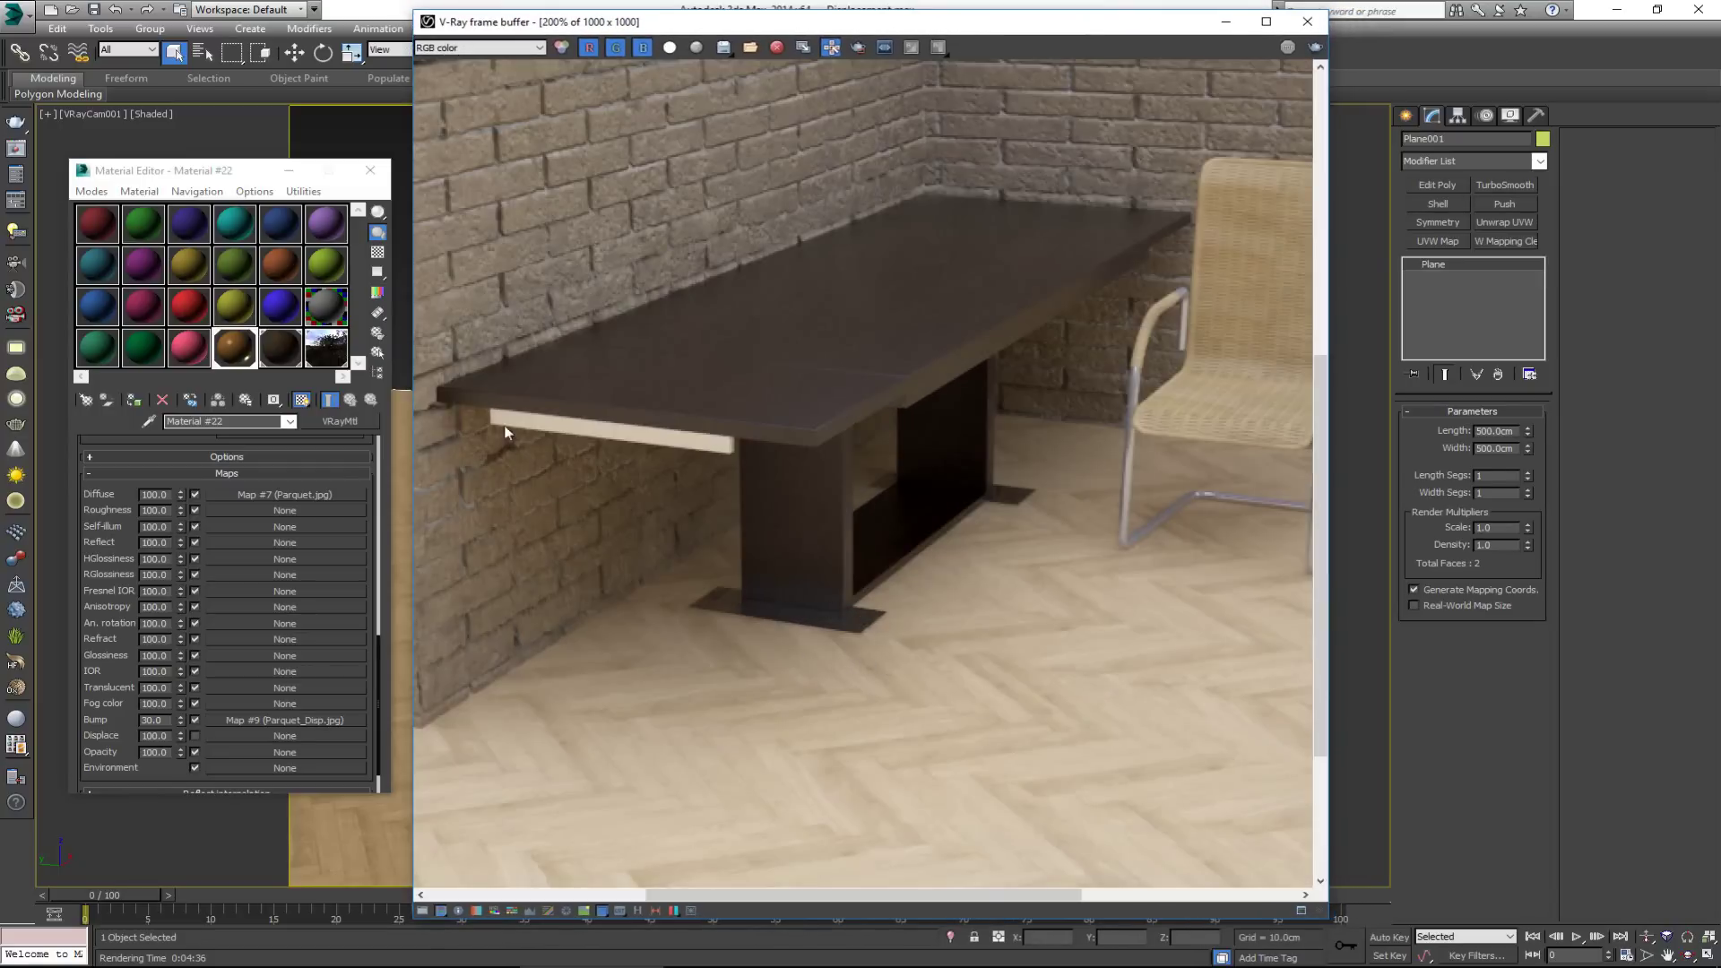
middle_drag(506, 430, 743, 553)
middle_drag(657, 204, 690, 311)
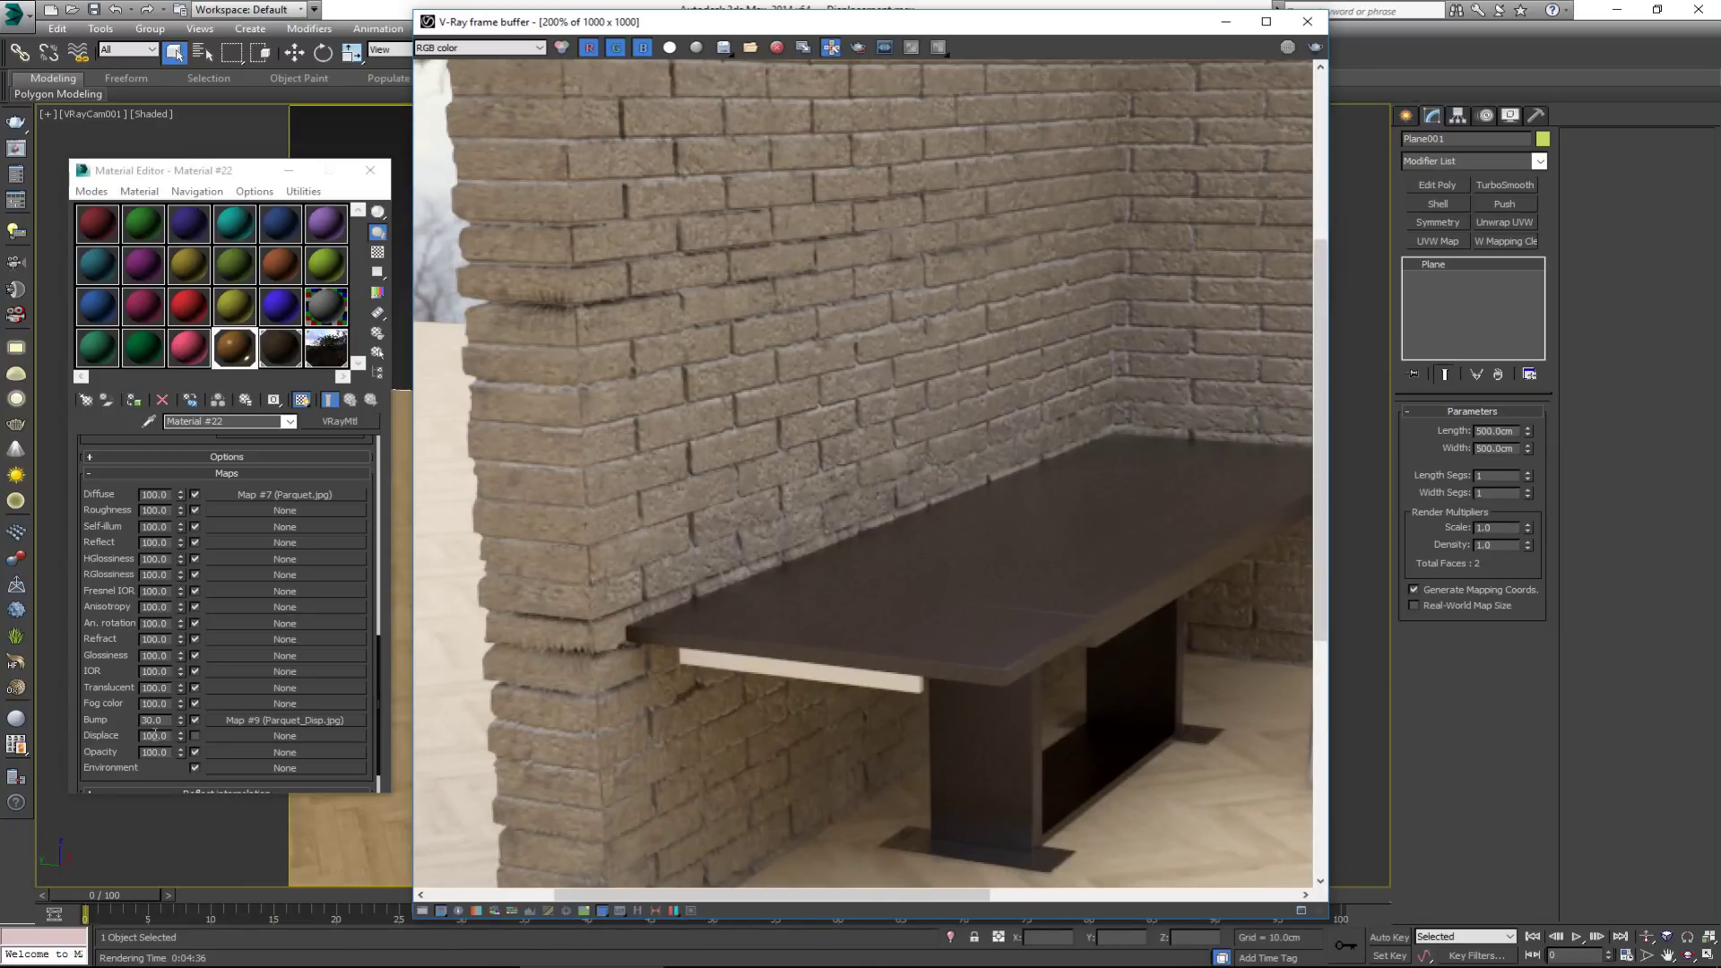
middle_drag(987, 647, 807, 442)
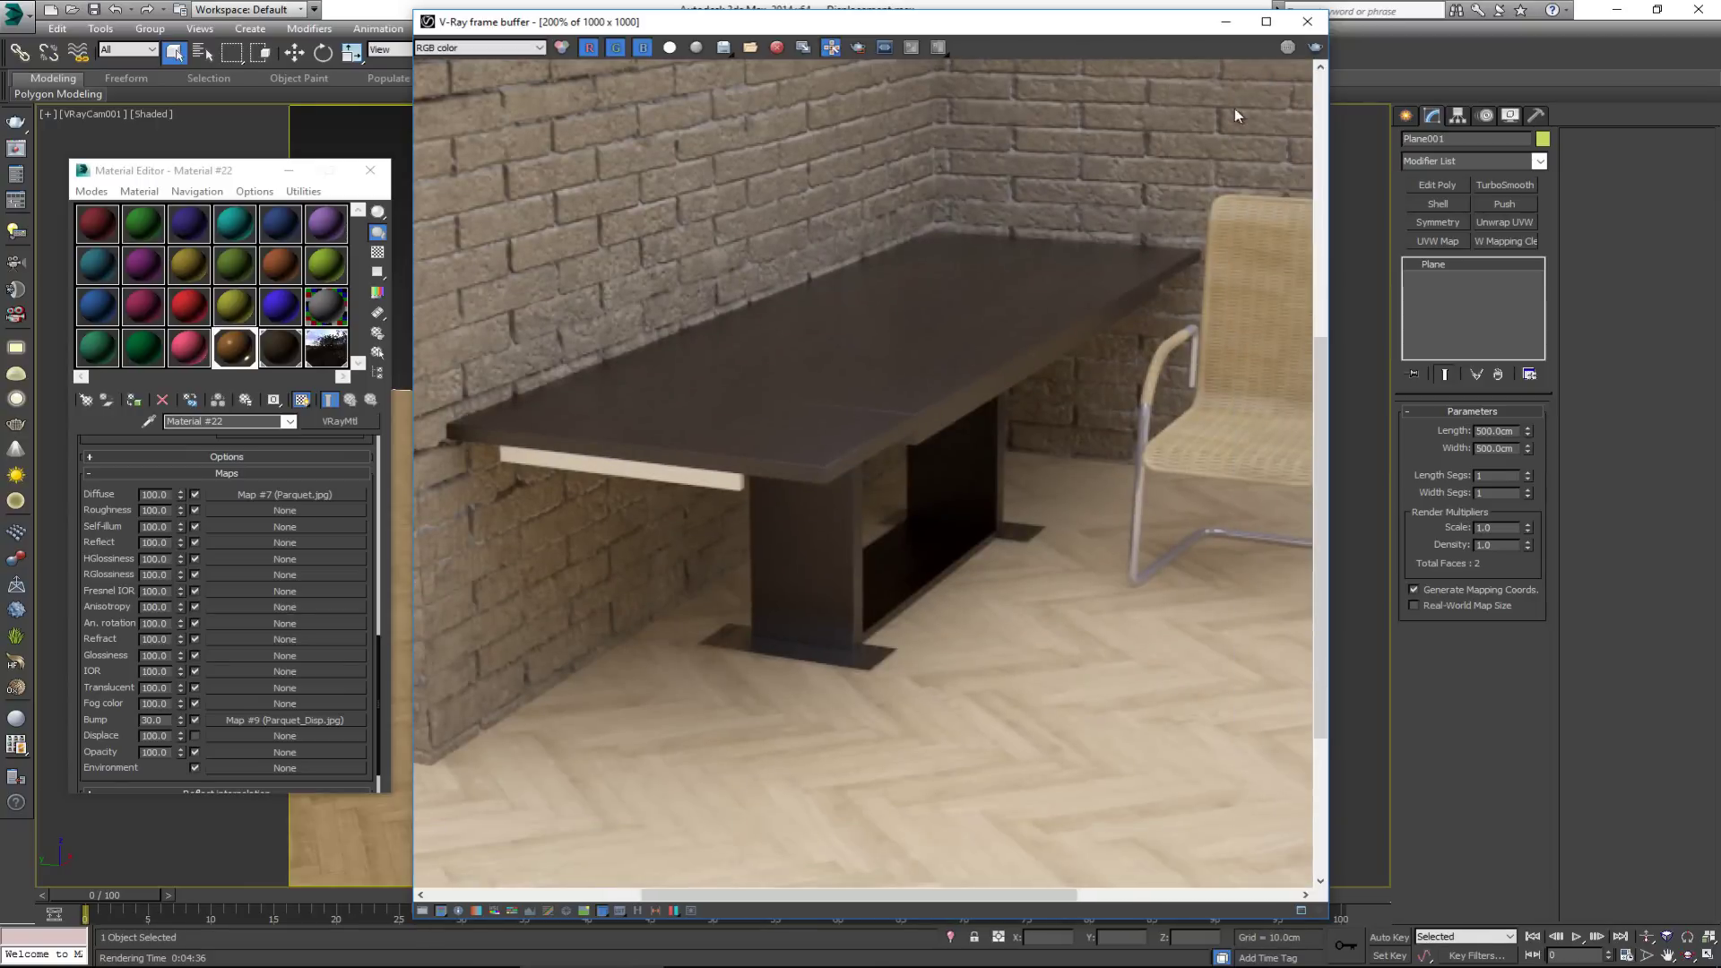
click(1225, 25)
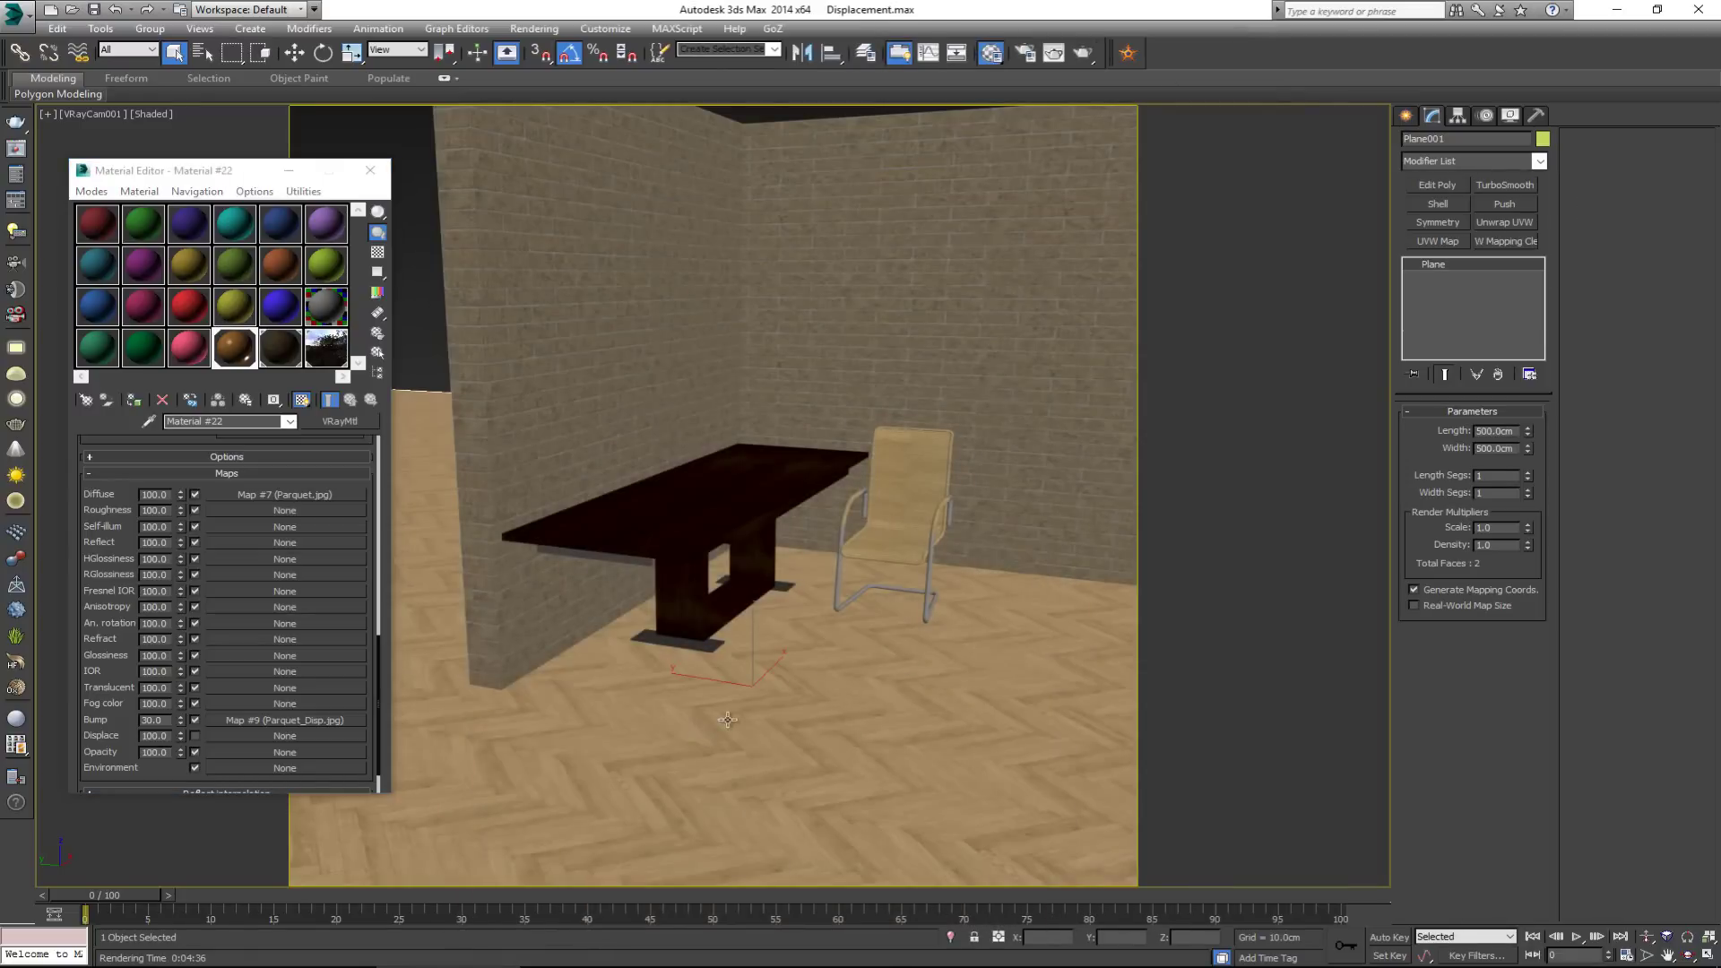
- Add a VRayDisplacementMod modifier to the floor and use the material's Parquet_Disp.jpg bump map as its texmap
click(1464, 161)
key(v)
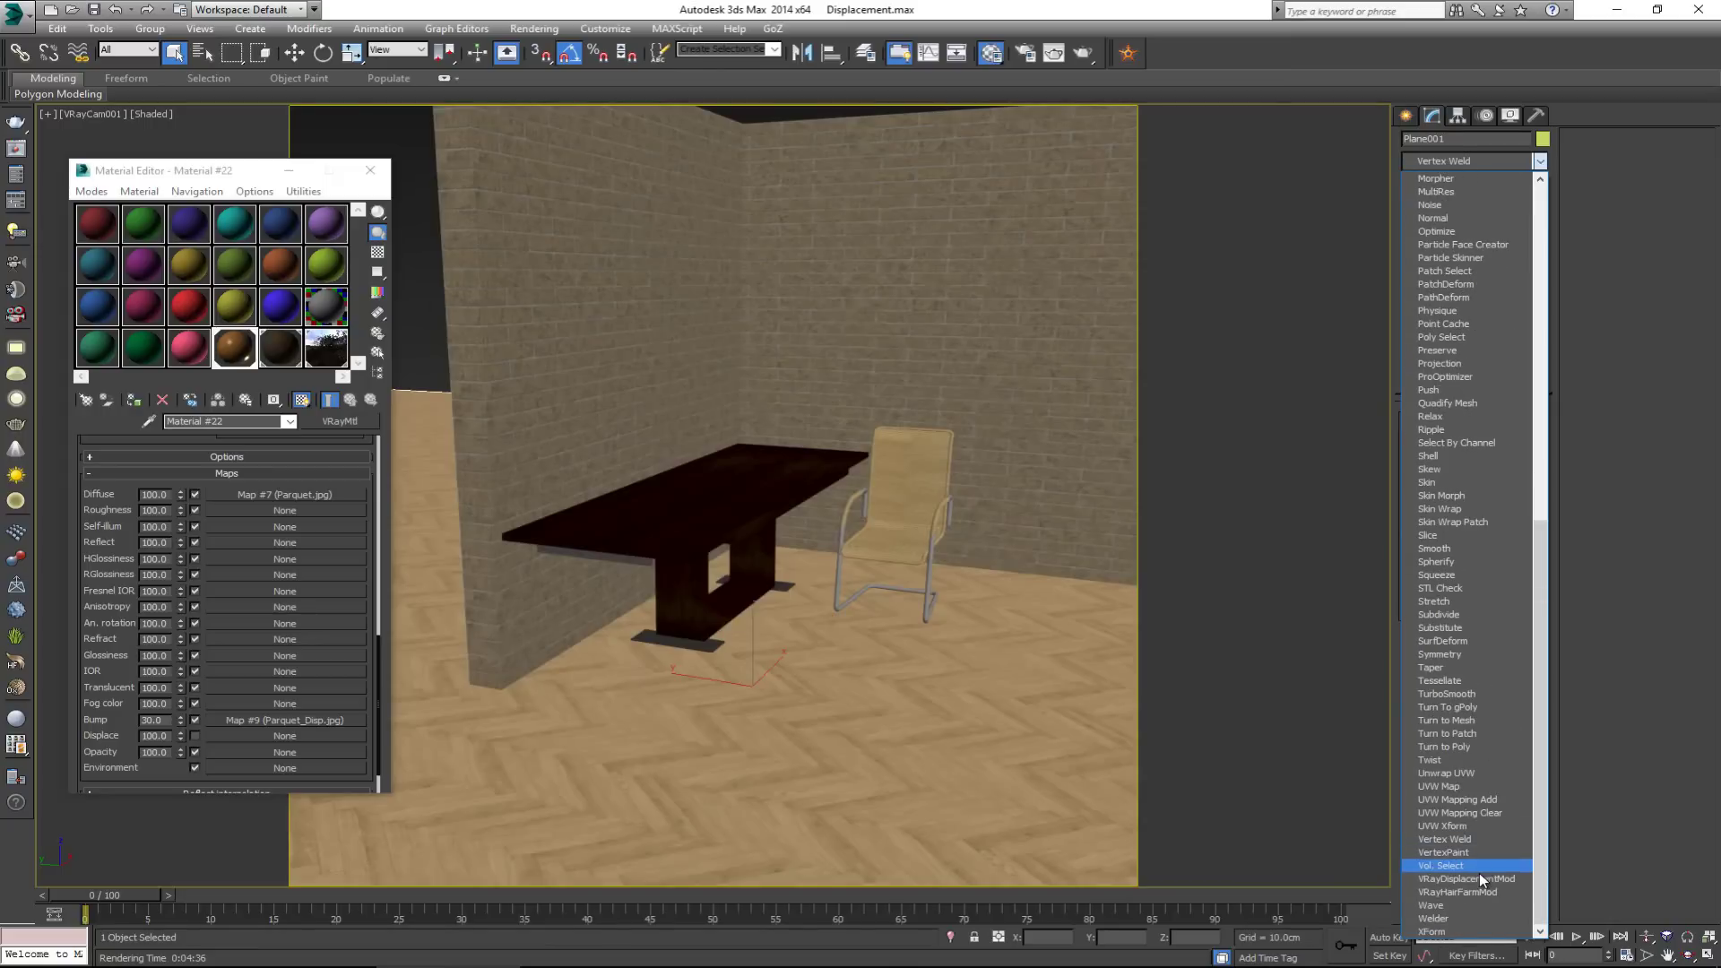
click(1480, 879)
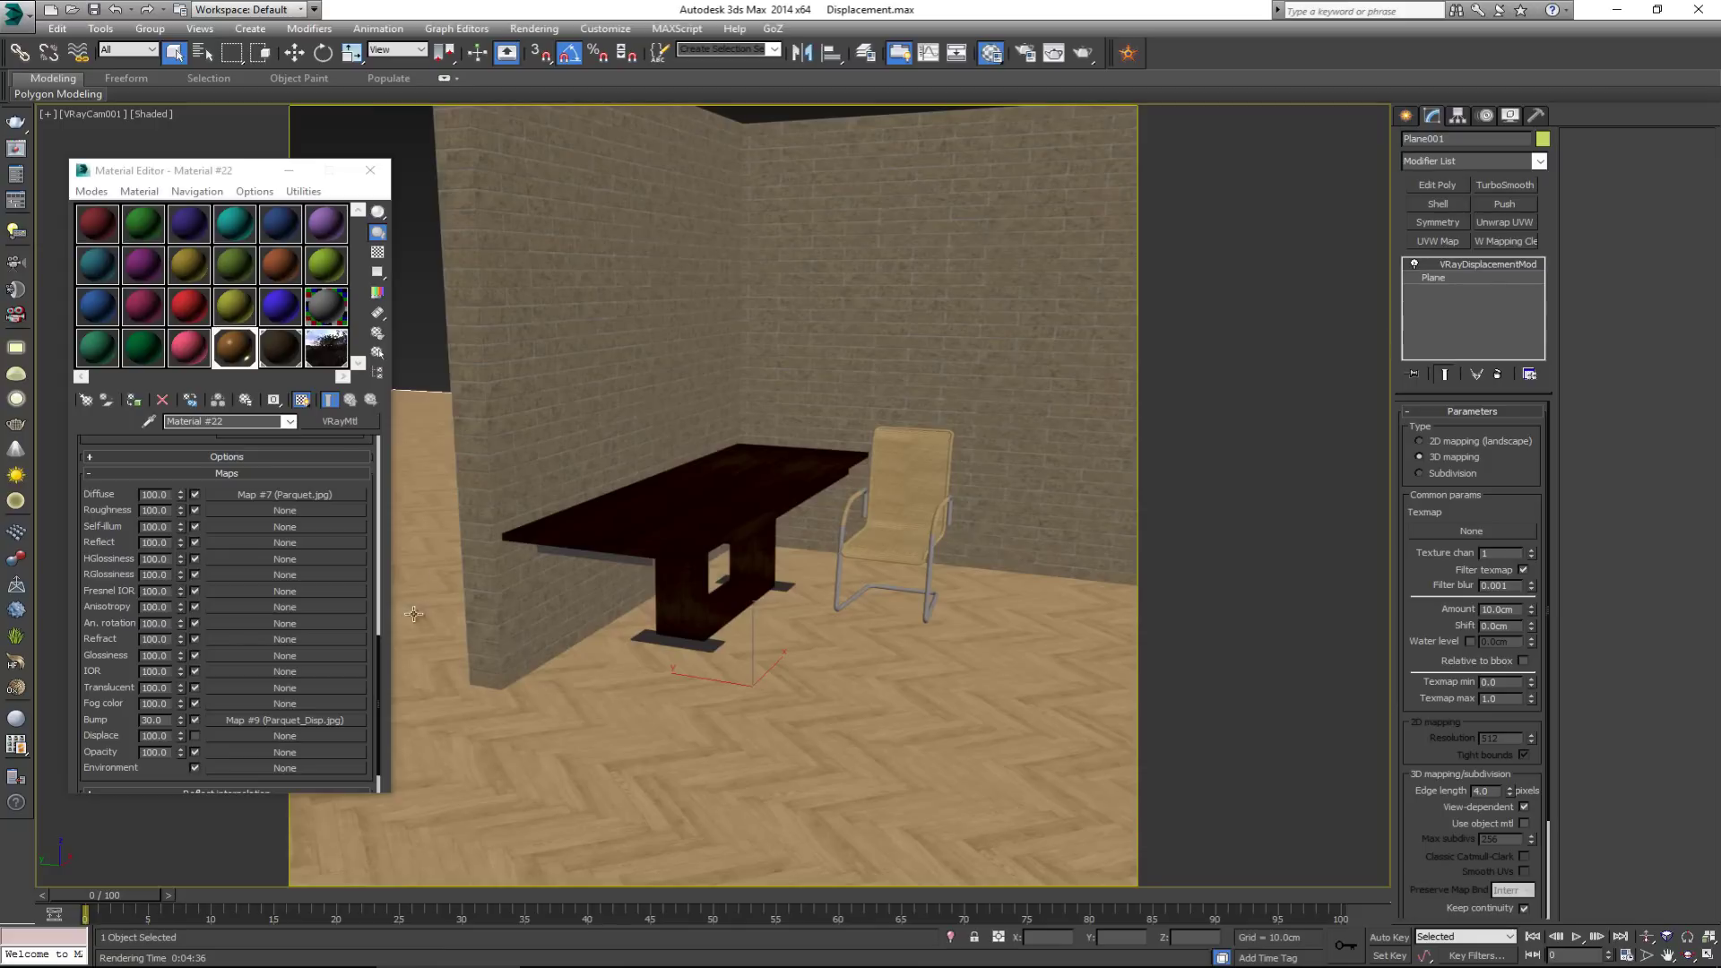
drag(261, 720, 1488, 529)
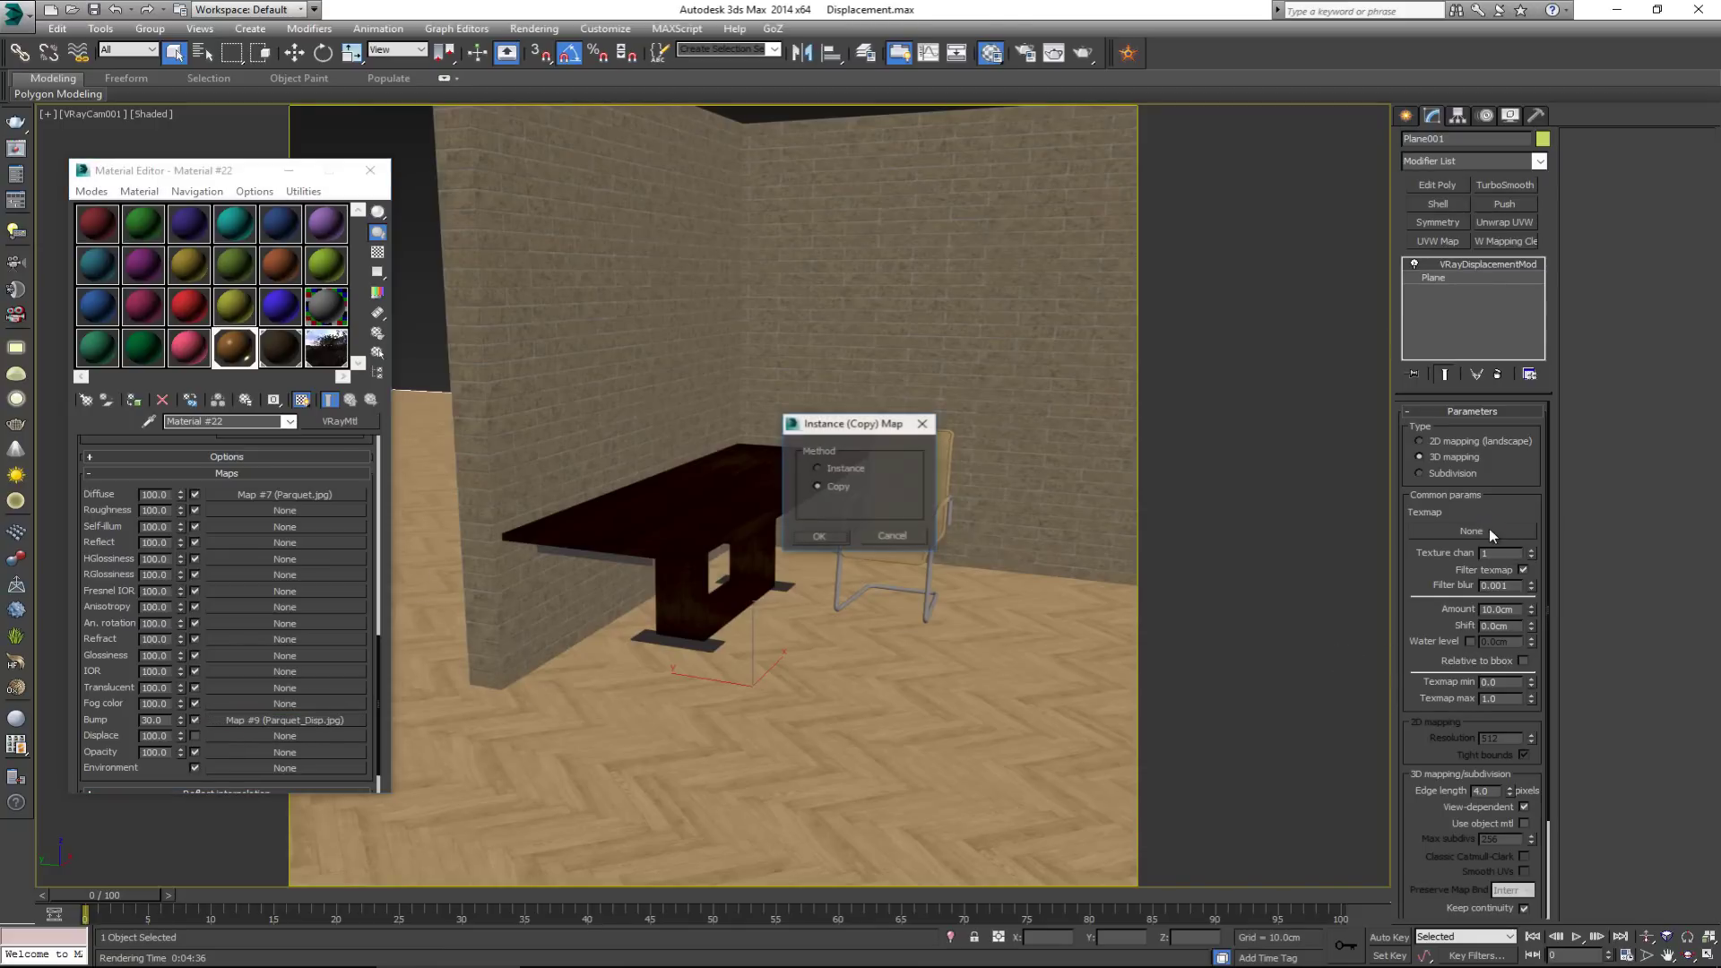
click(827, 536)
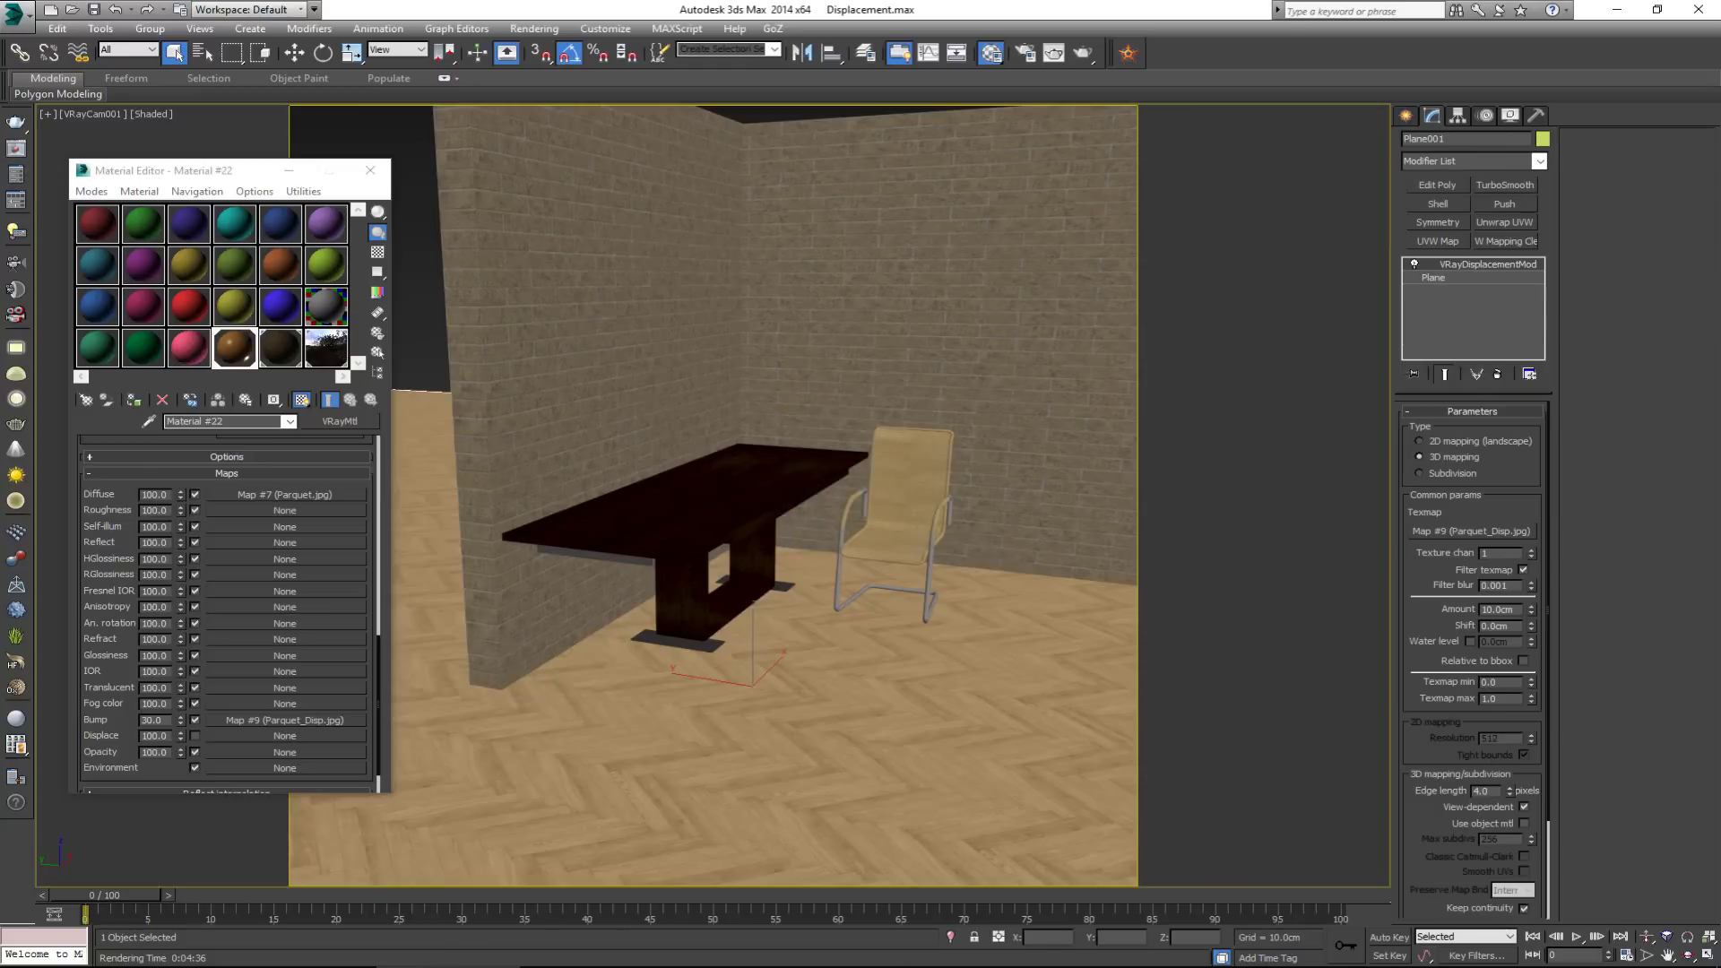
- Draw a render region across the floor around the table base and chair legs and render it
click(591, 965)
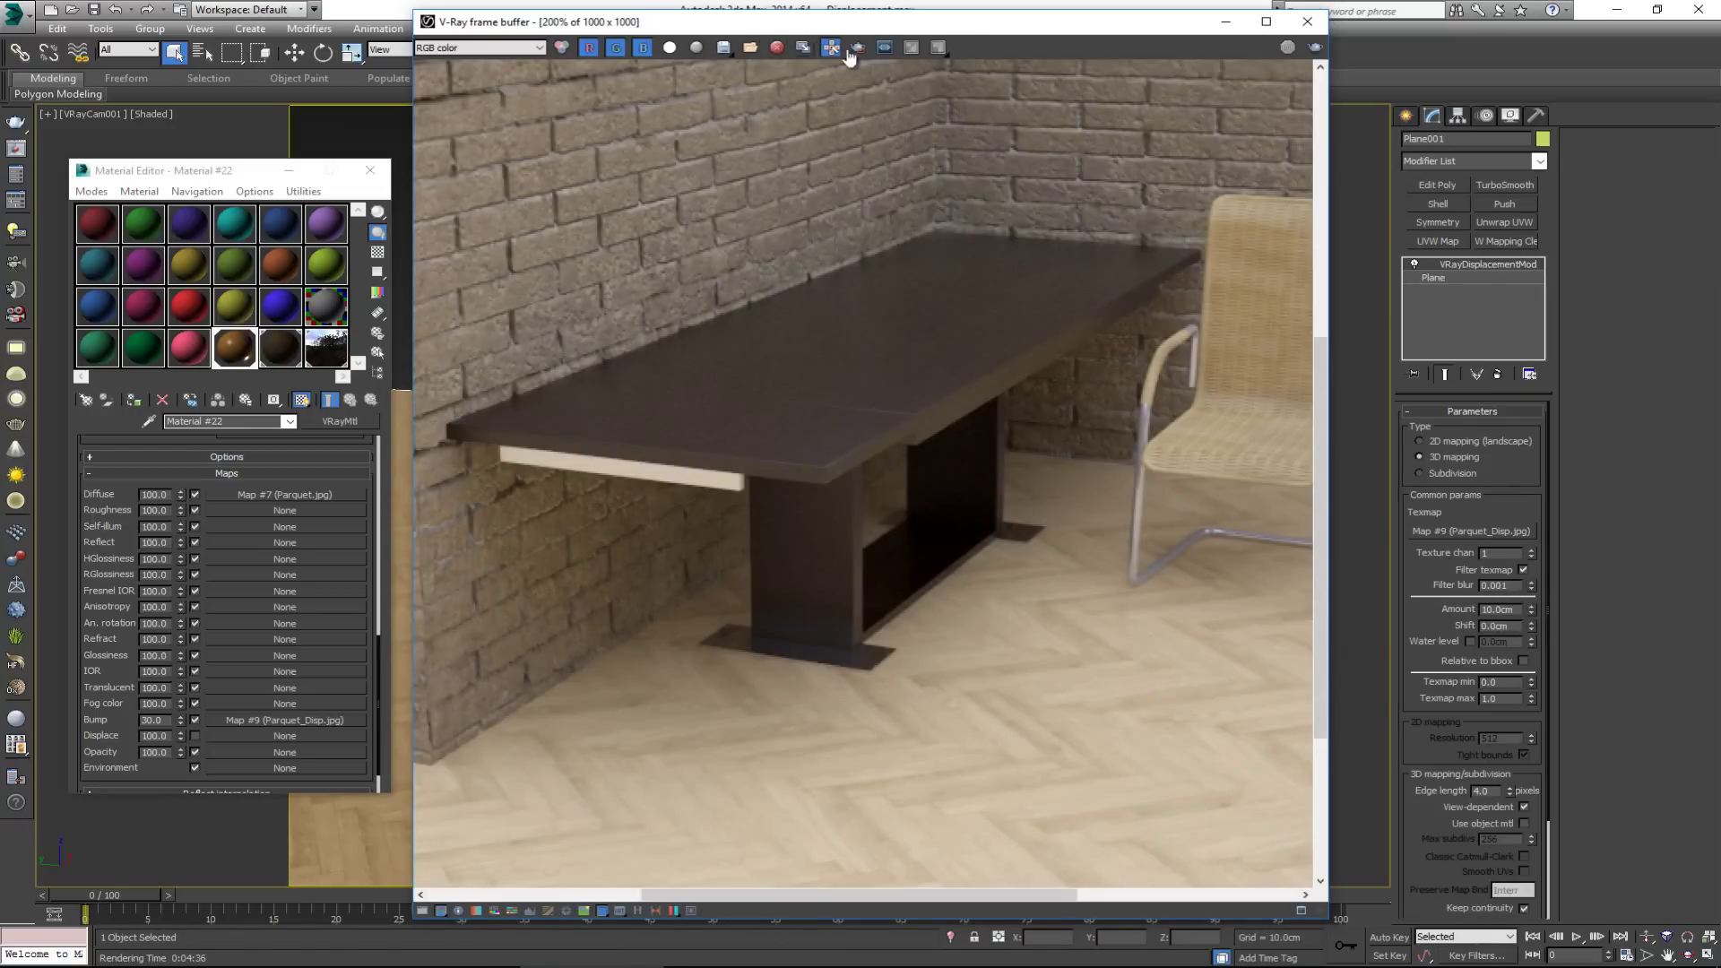
middle_drag(672, 836, 595, 704)
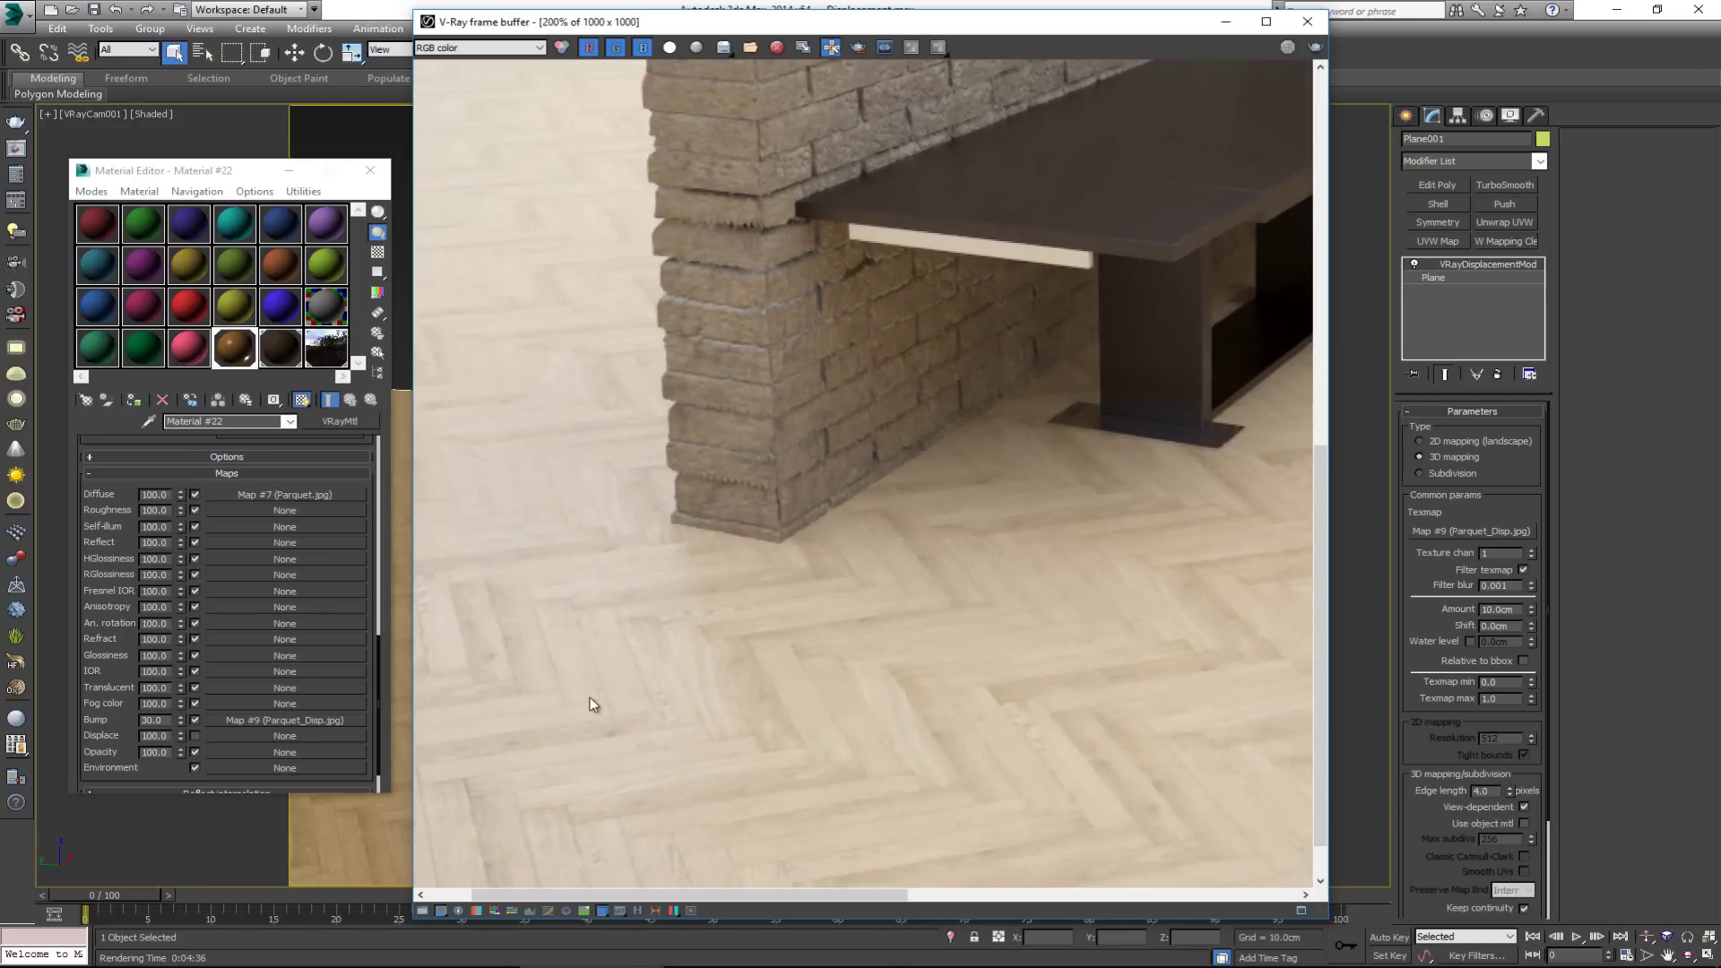
middle_drag(995, 553, 540, 626)
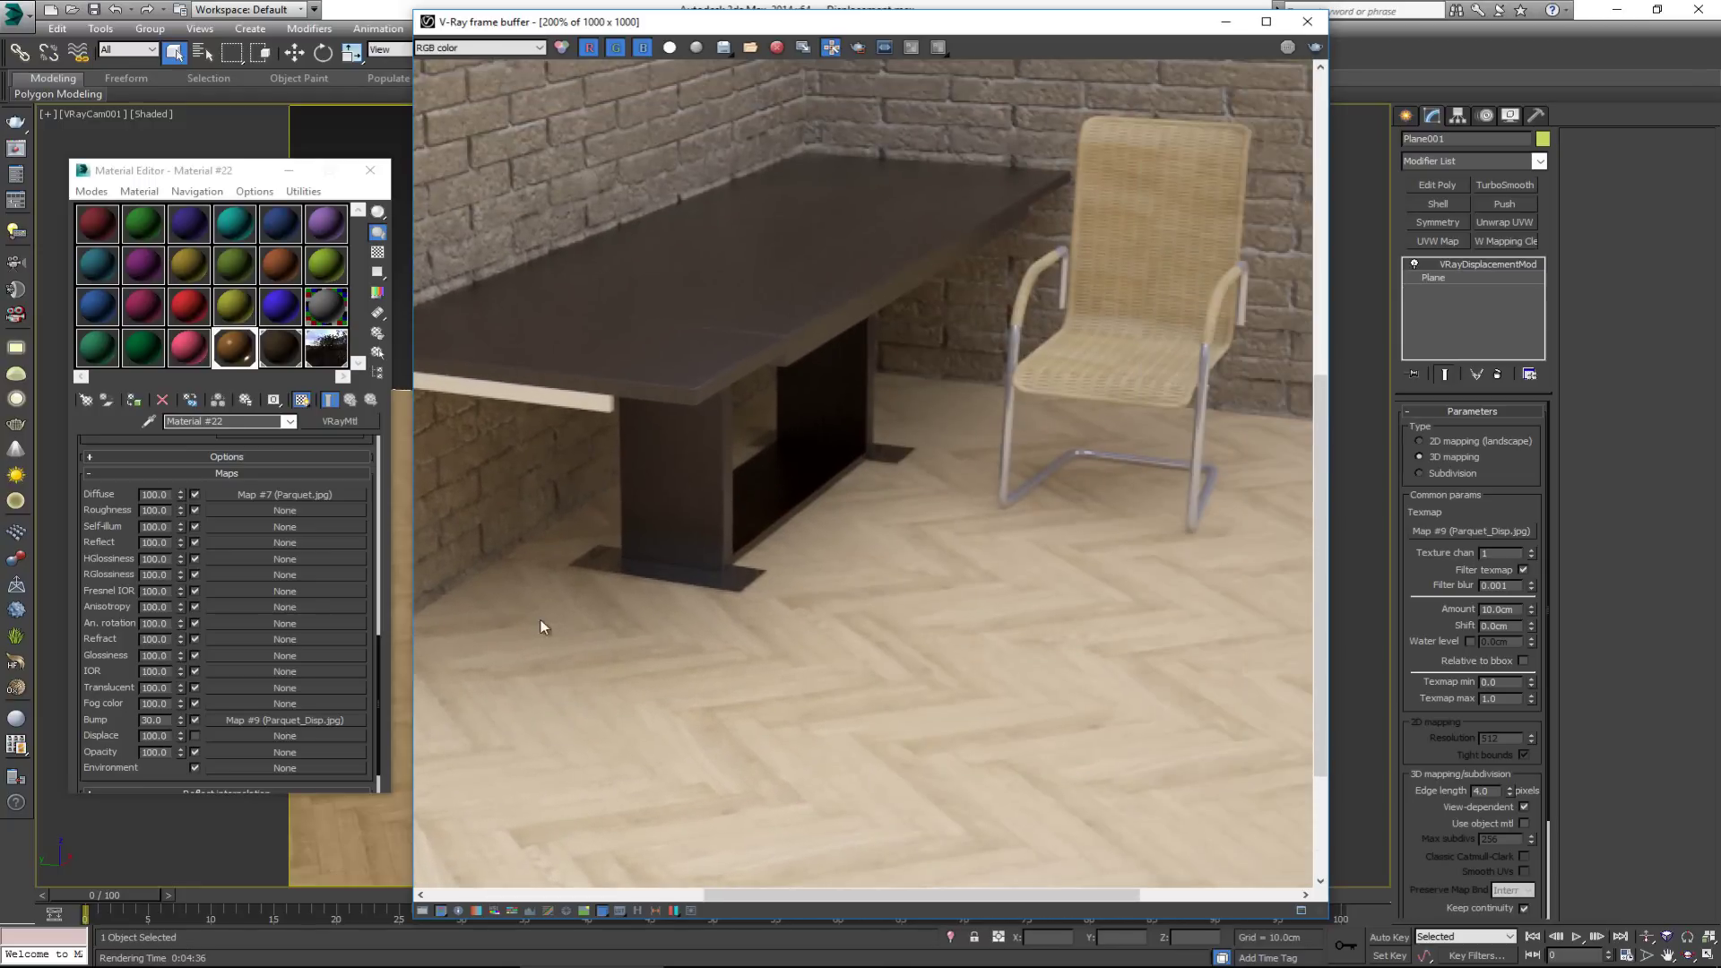
click(858, 47)
drag(529, 469, 875, 615)
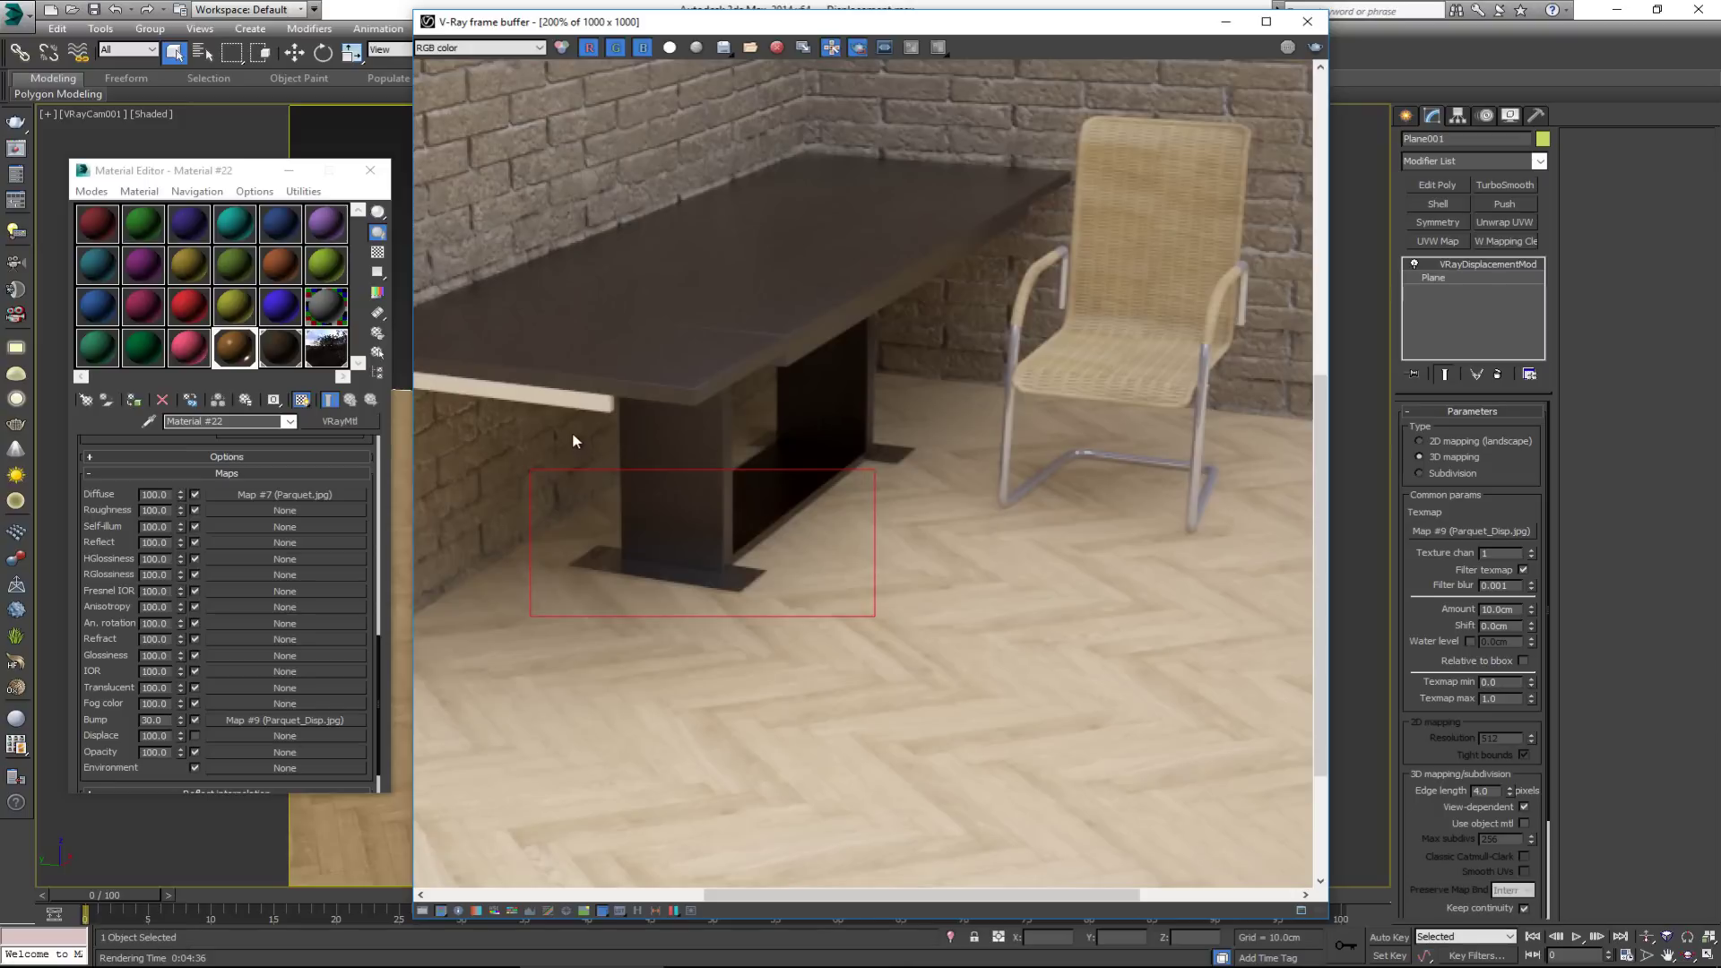
drag(574, 430, 1256, 635)
drag(1235, 444, 538, 632)
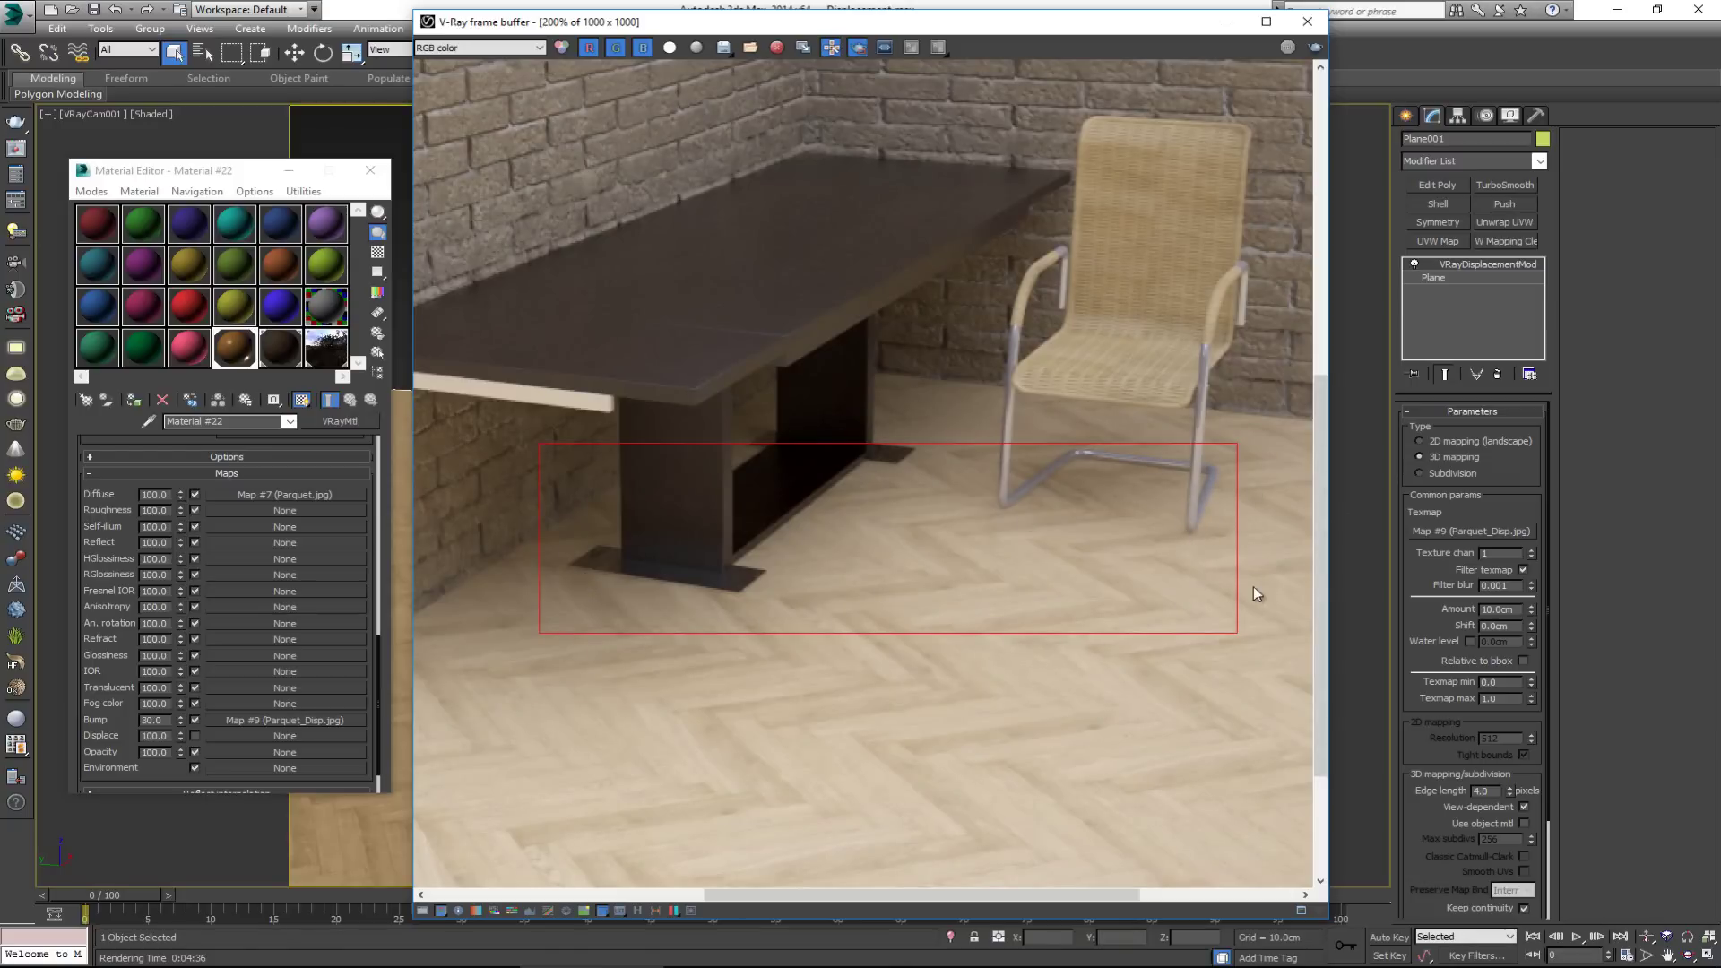
click(1317, 48)
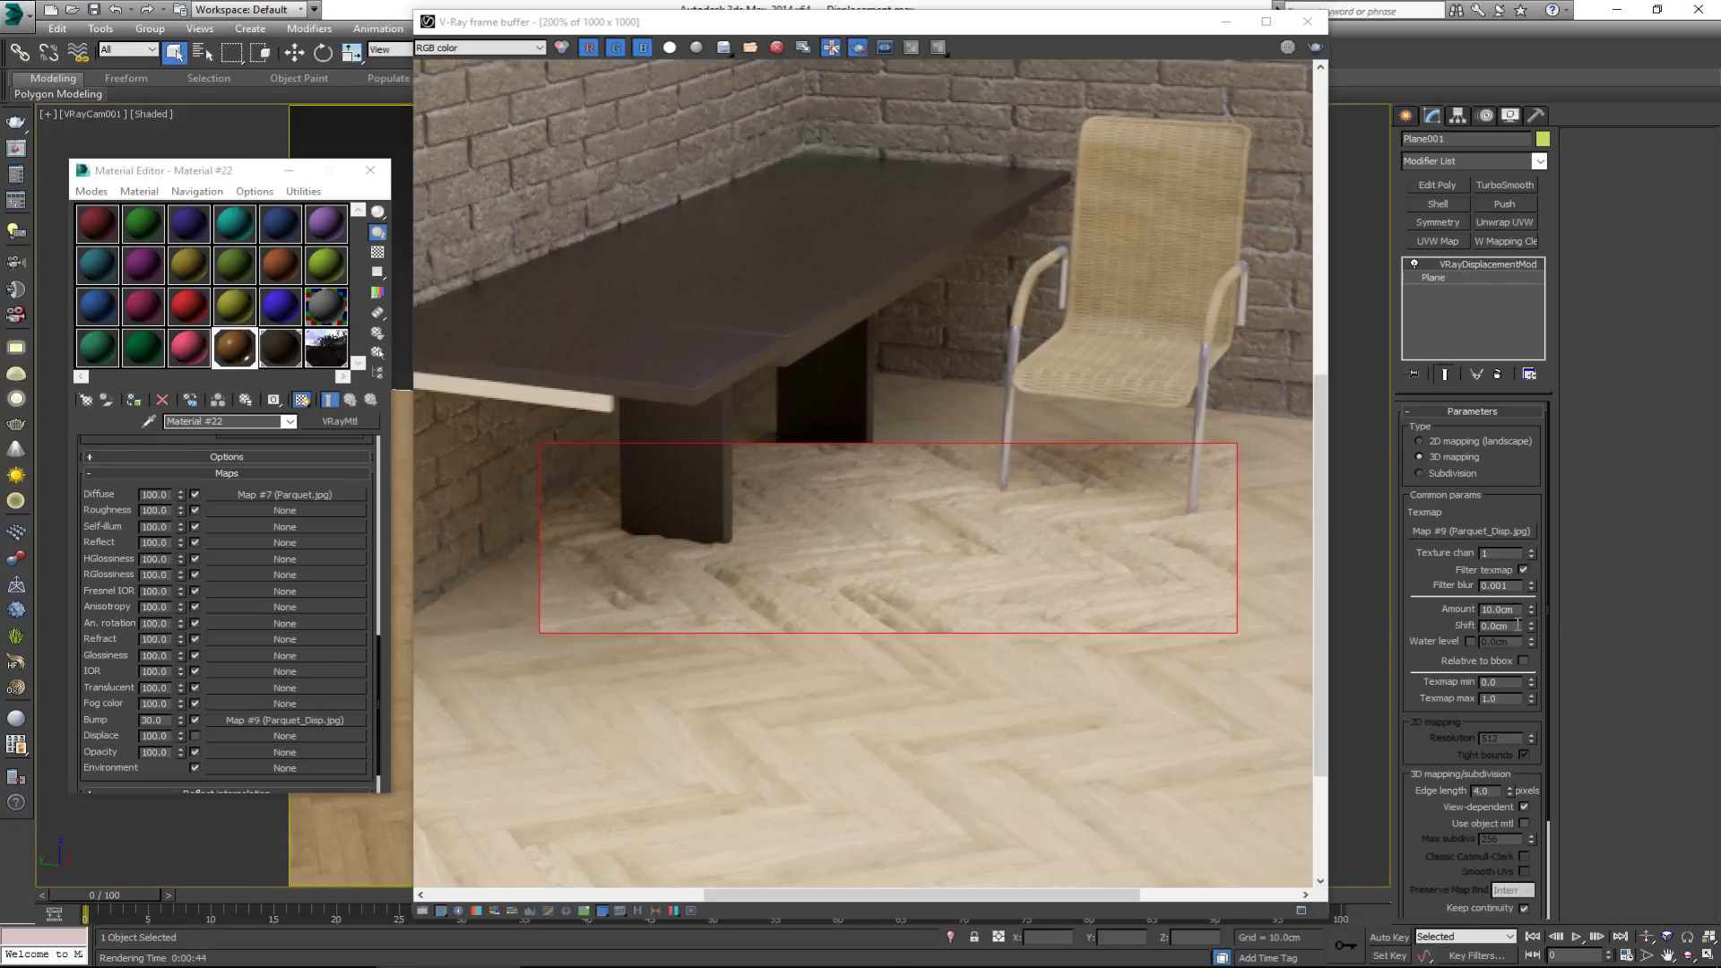
- Set the floor displacement's Shift to -10 cm and render the region again
drag(1517, 625, 1437, 626)
text(-10)
key(Return)
click(1314, 50)
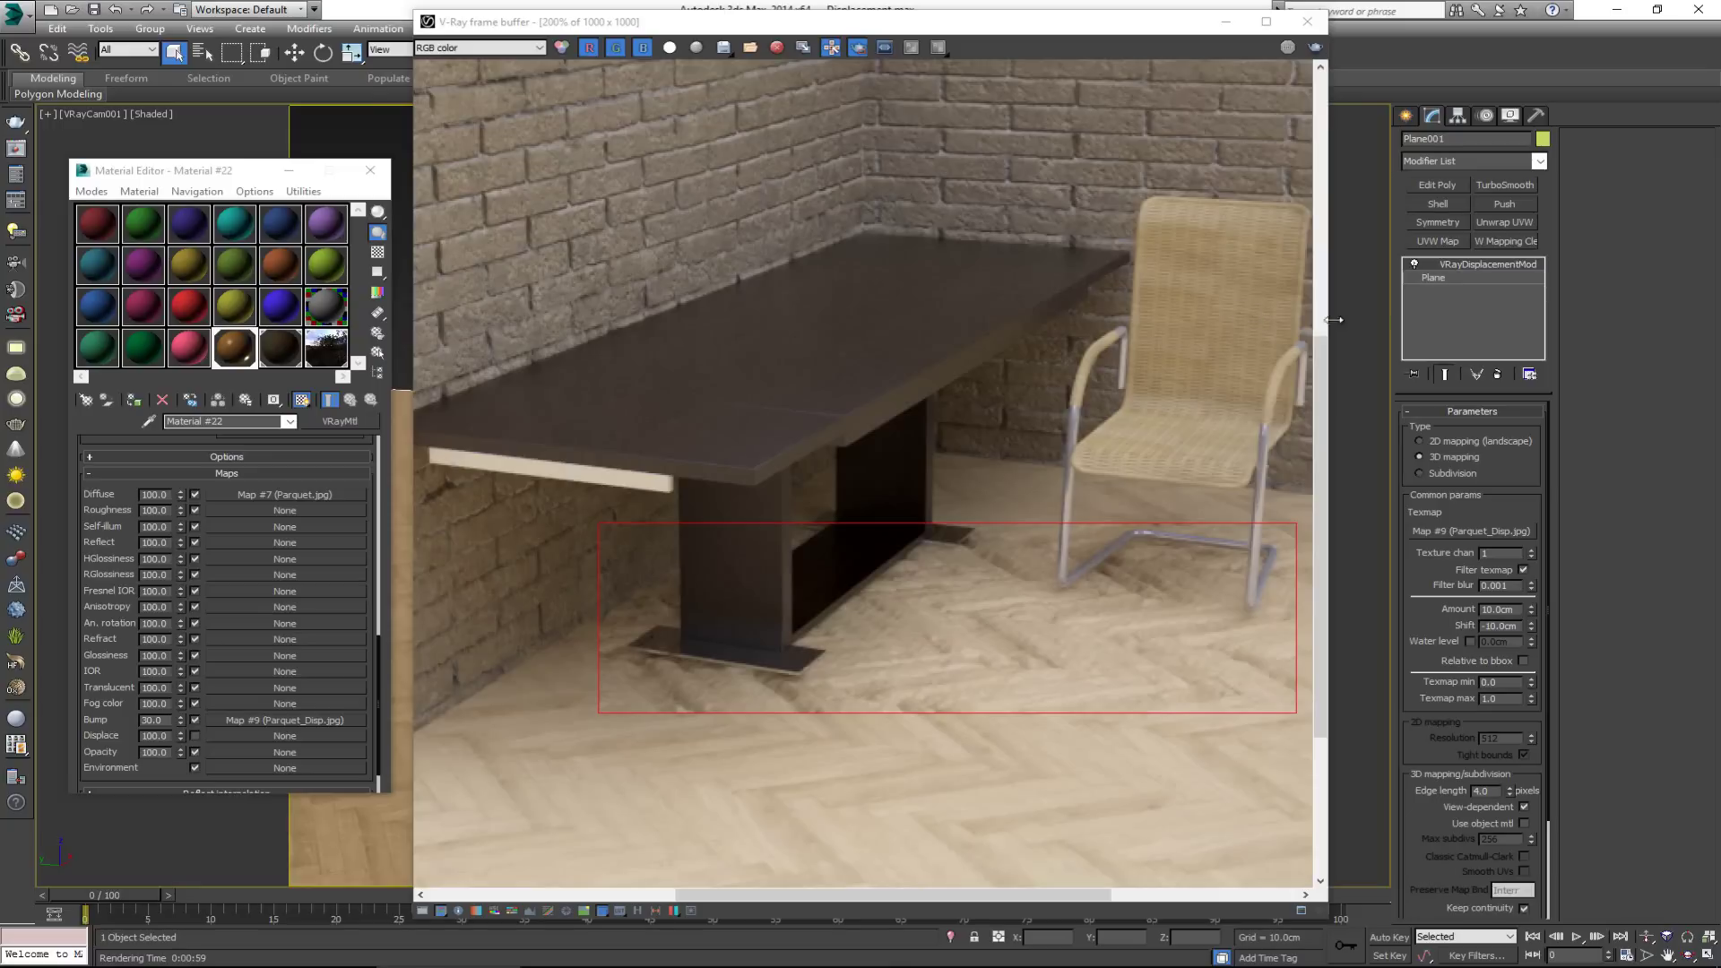
- Turn off the render region and inspect the displaced parquet around the table and chair up close
scroll(955, 599, up, 2)
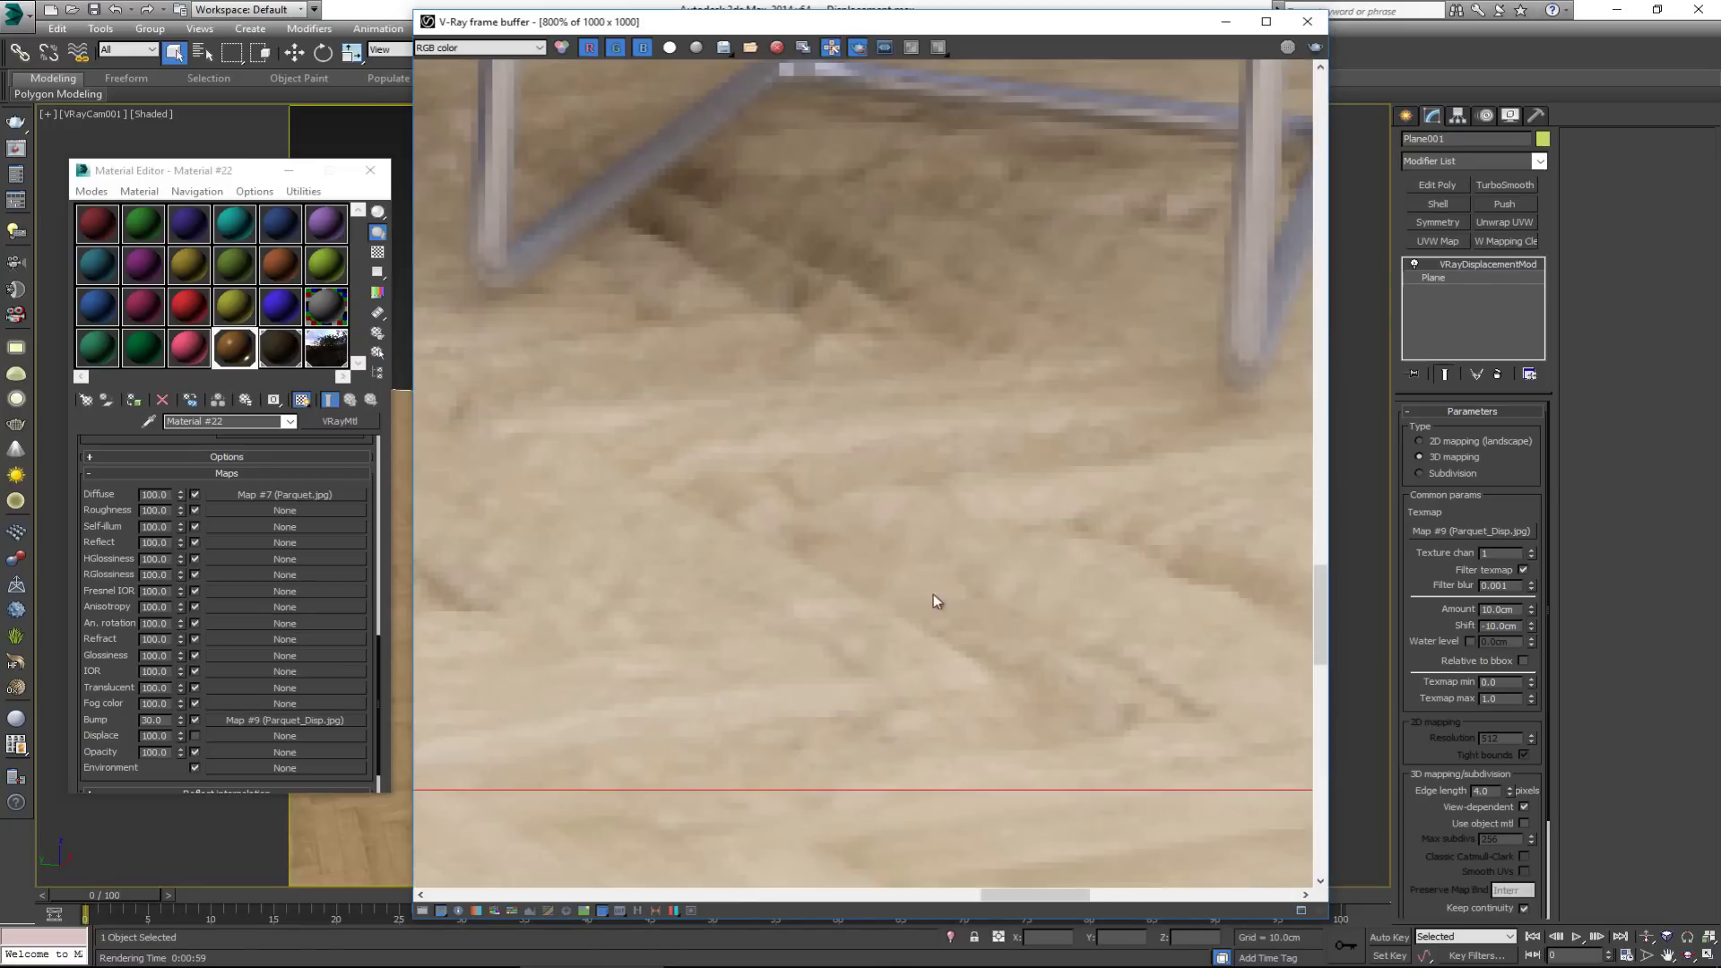
scroll(830, 589, down, 3)
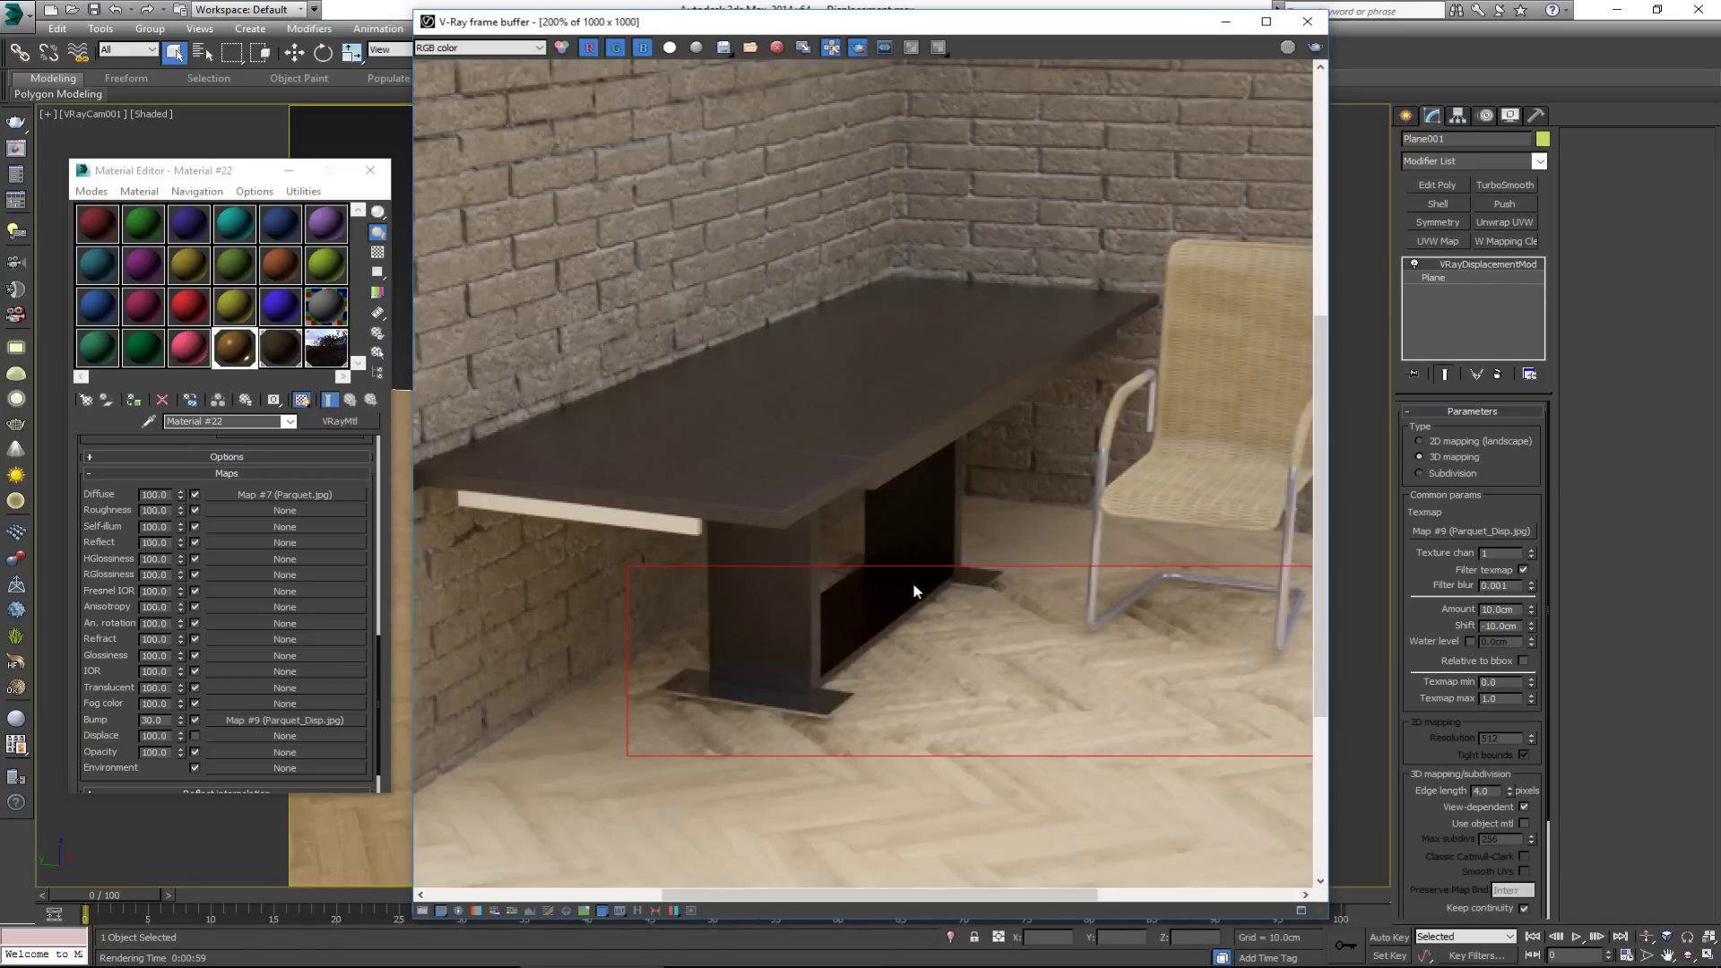
scroll(913, 583, down, 1)
click(857, 48)
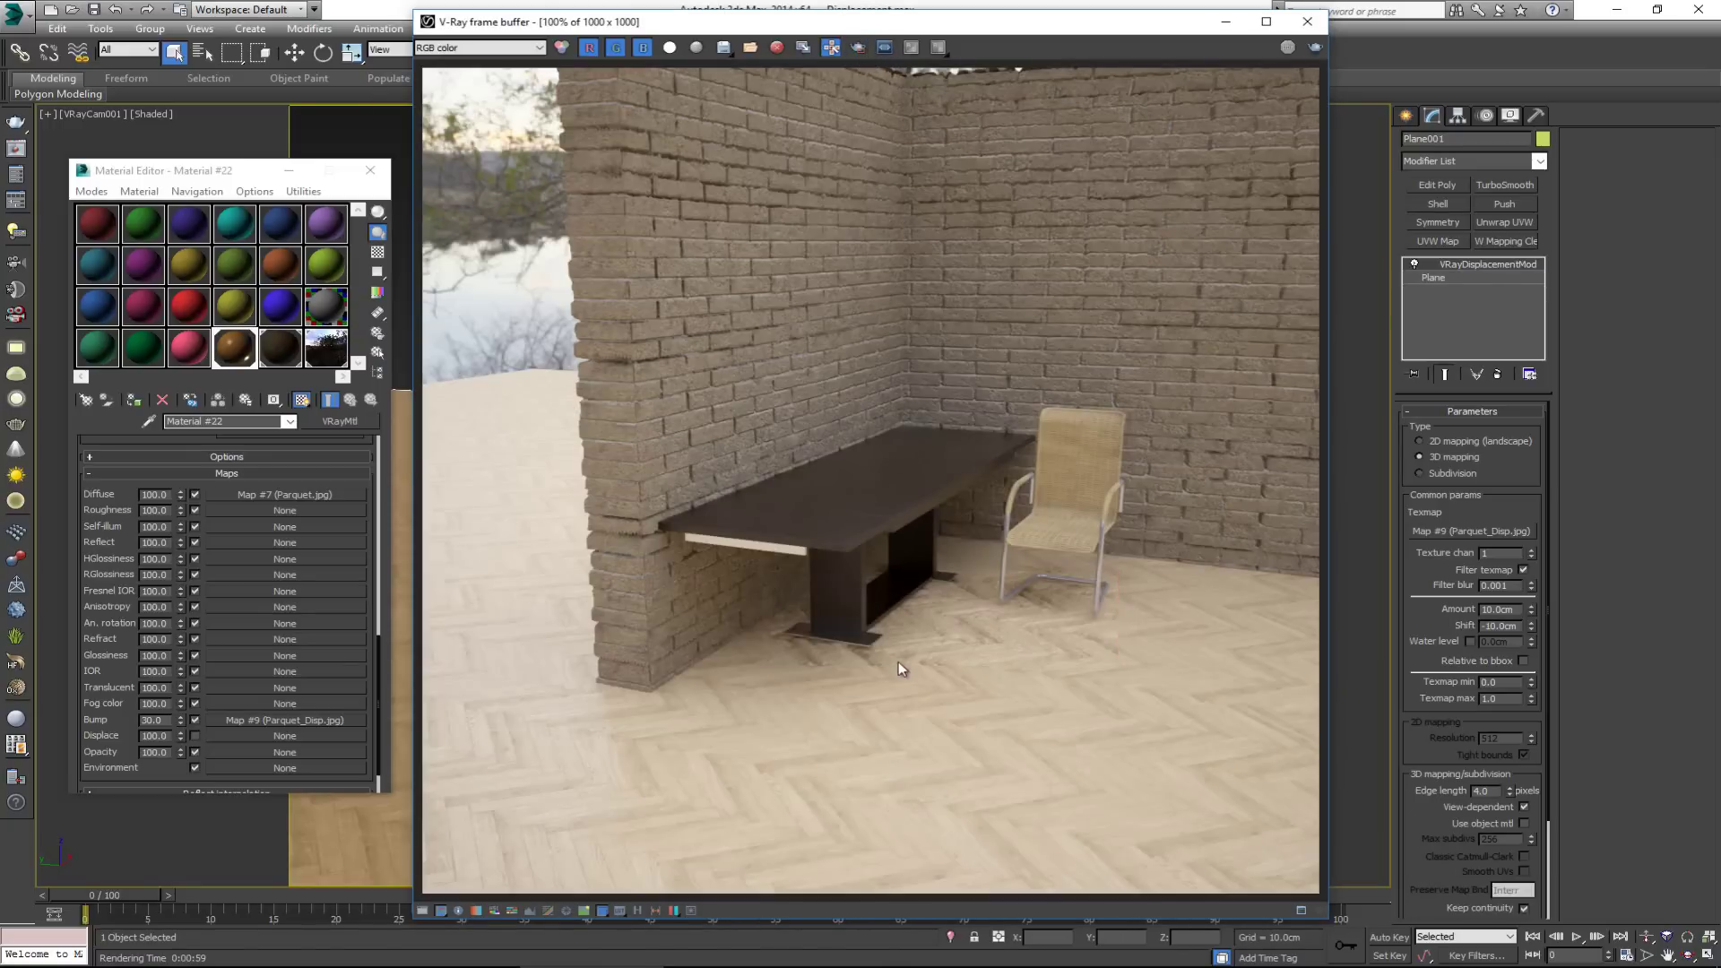
scroll(898, 672, up, 1)
middle_drag(898, 683, 853, 640)
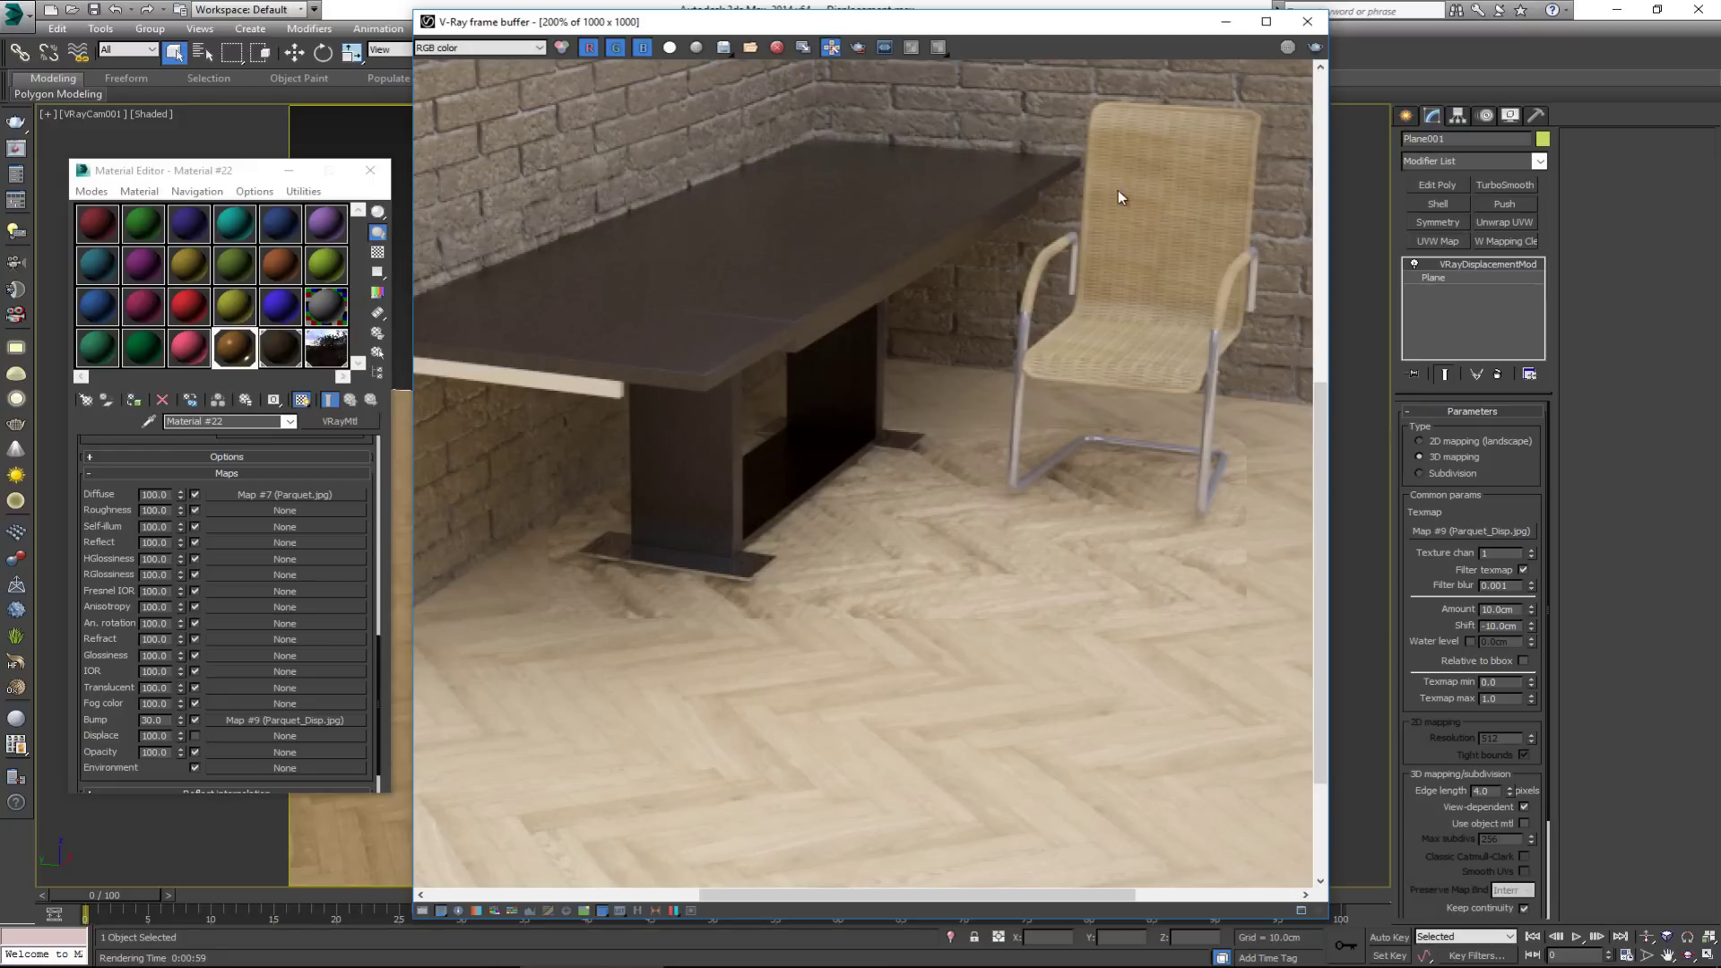
middle_drag(916, 461, 805, 580)
scroll(805, 580, down, 2)
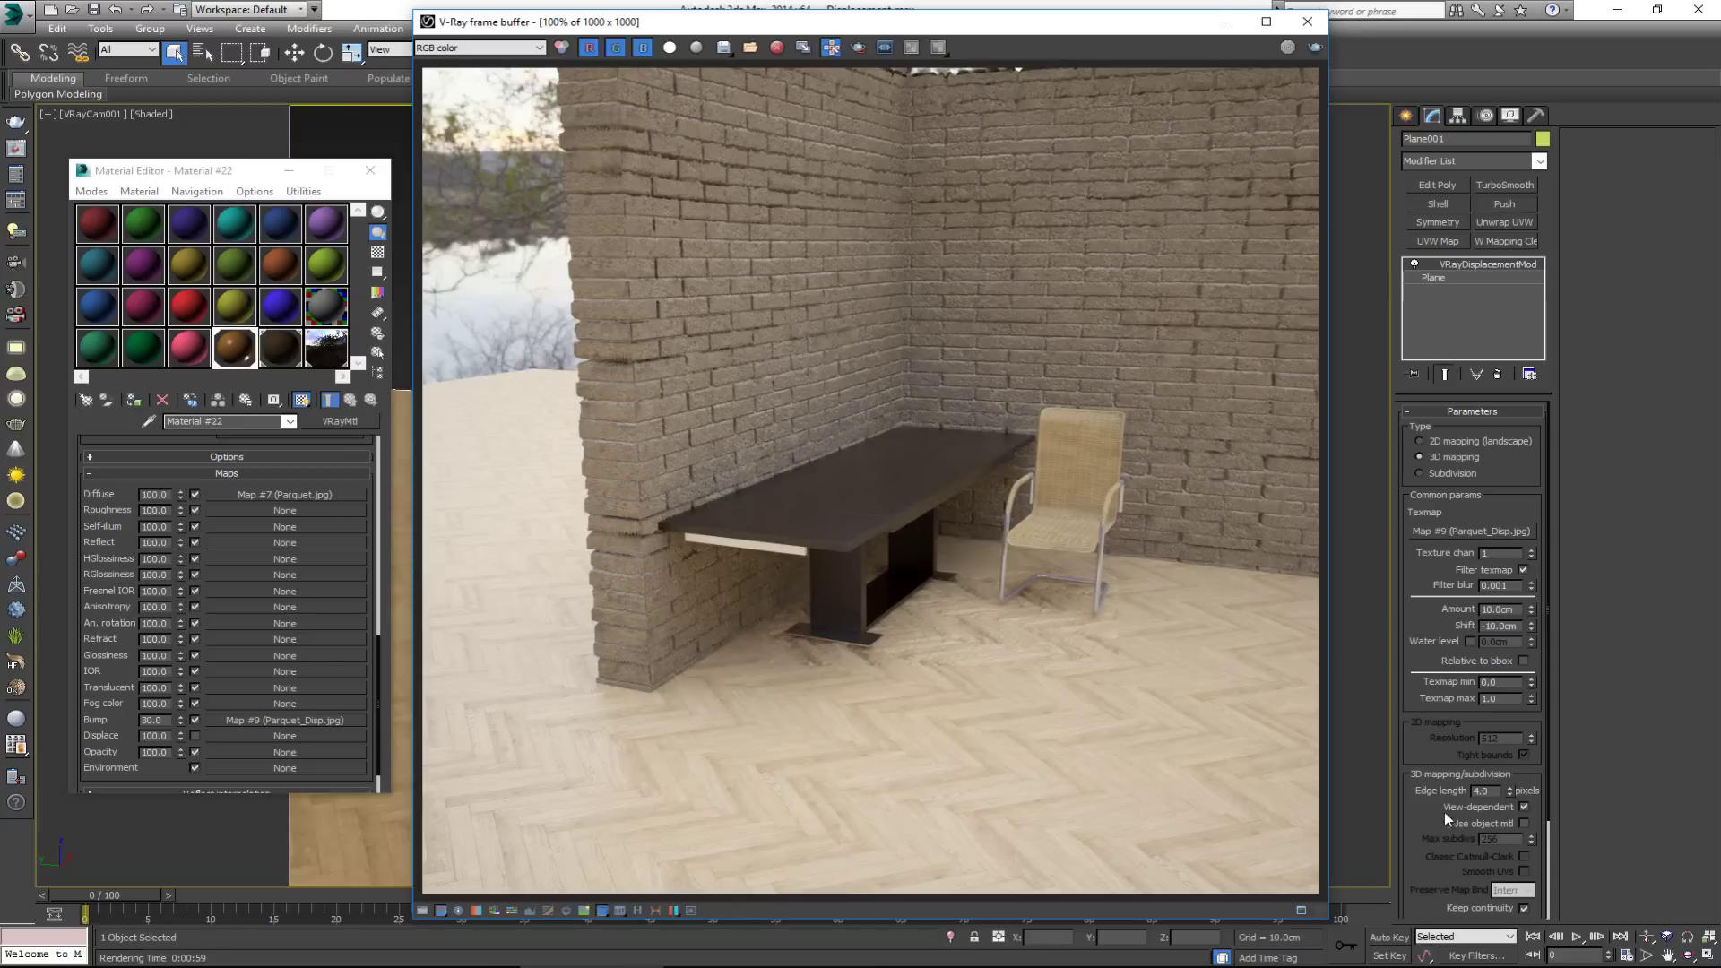
- Look through the floor displacement modifier's parameters and enable its Water level option
drag(1431, 807, 1434, 687)
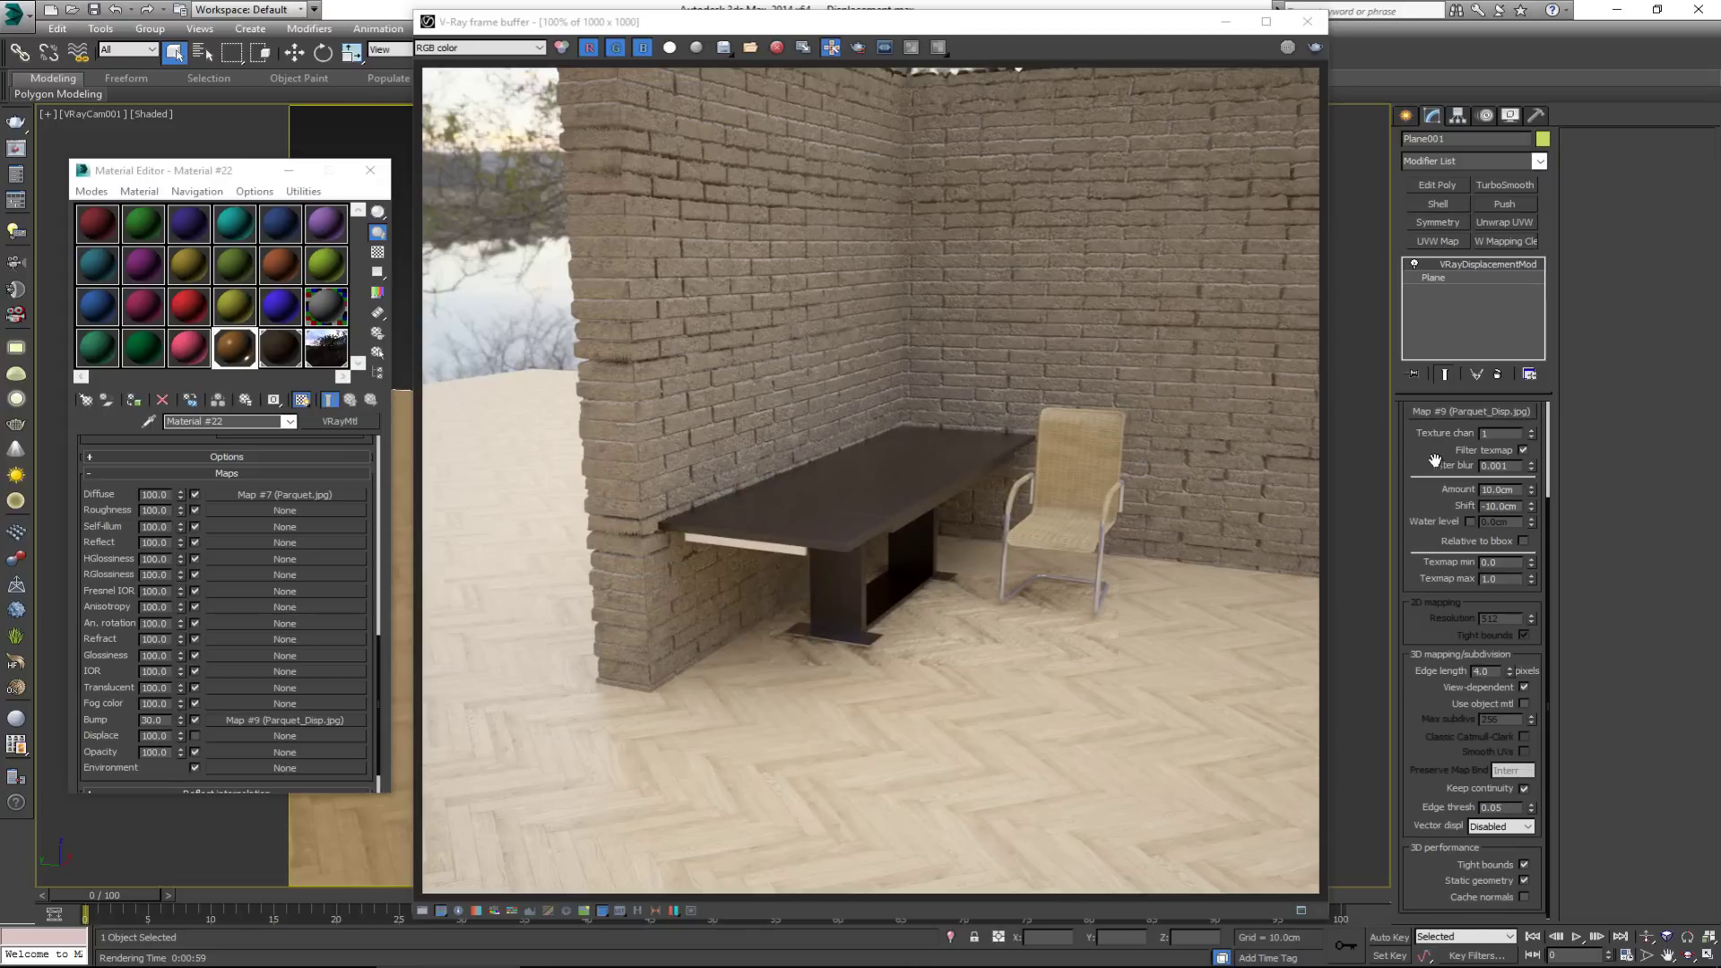
scroll(1428, 509, up, 1)
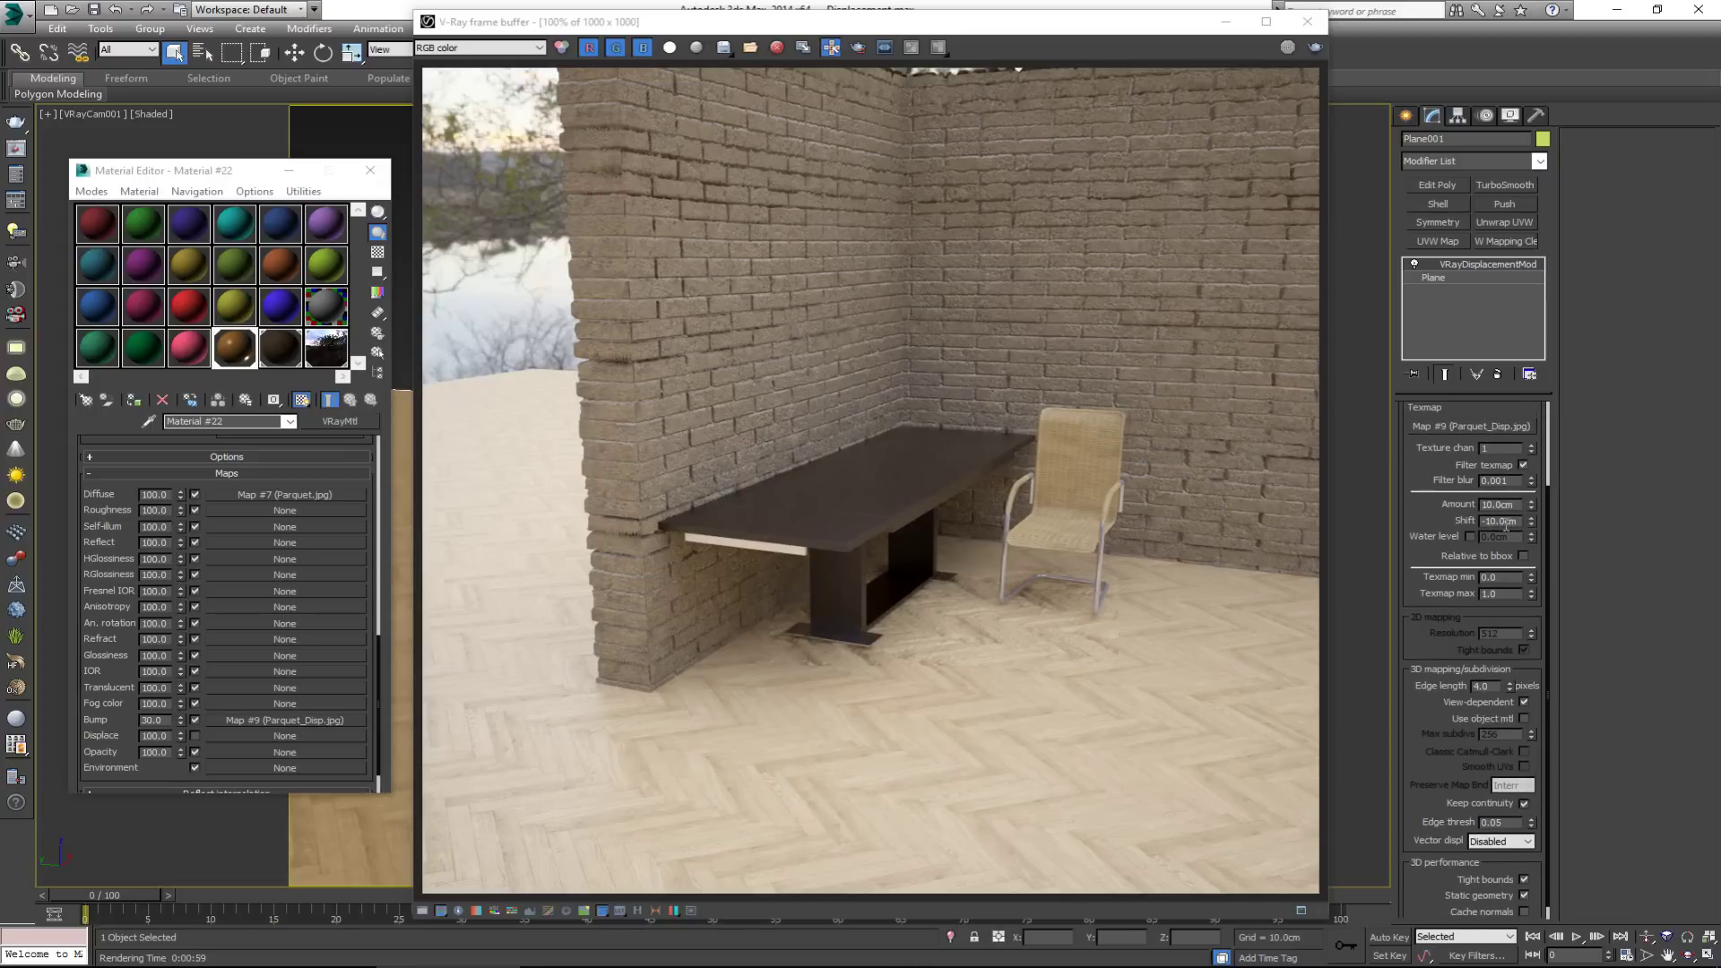
scroll(1456, 537, up, 3)
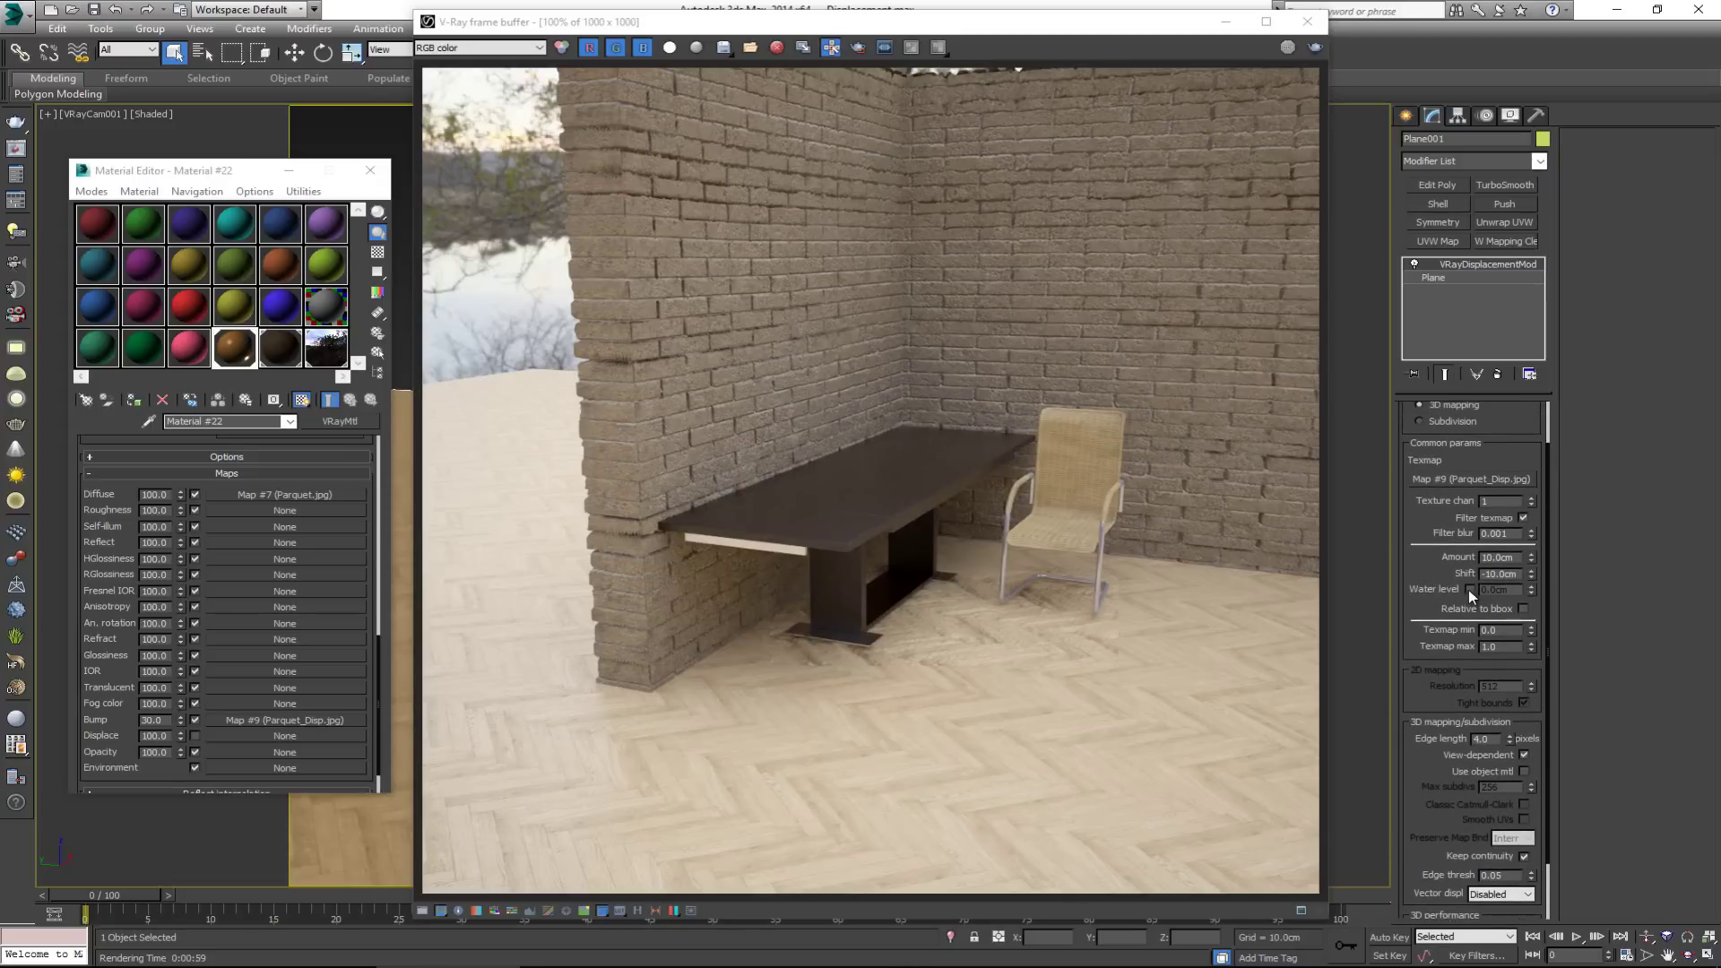
click(1469, 590)
click(1470, 589)
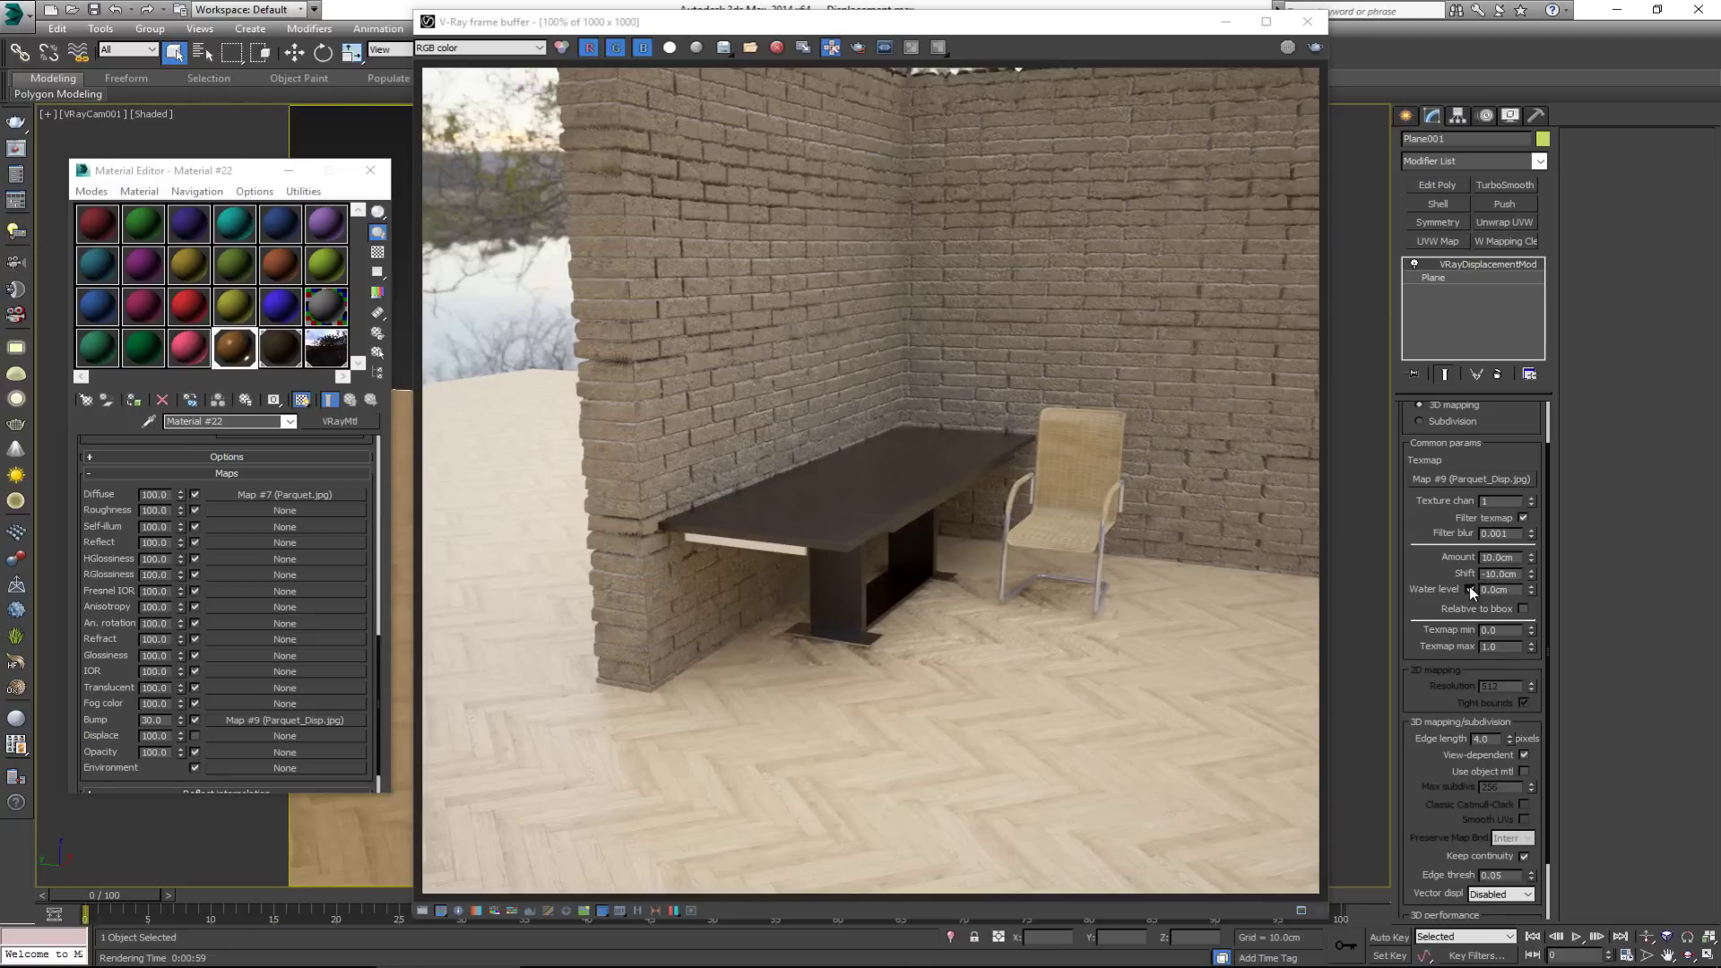